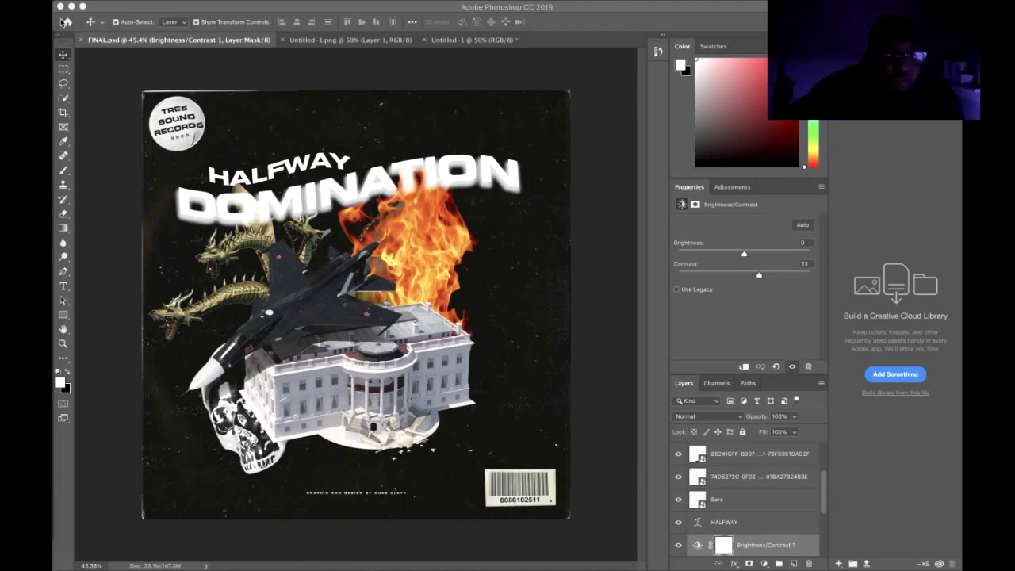
Return to Untitled-1.png, add Layer 2, and delete Layer 1 and its copy, leaving one empty layer
left_click(67, 23)
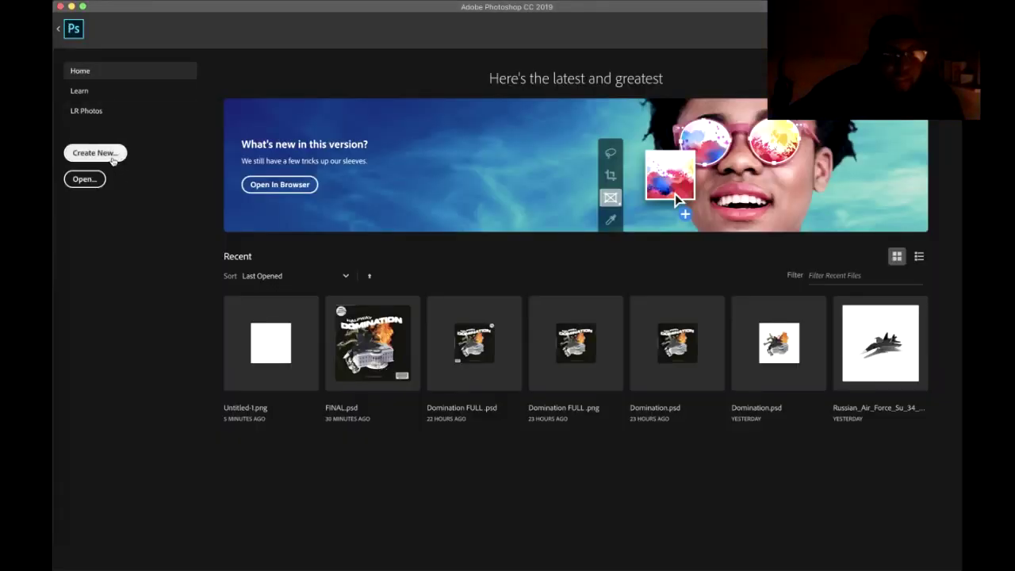
key("Escape")
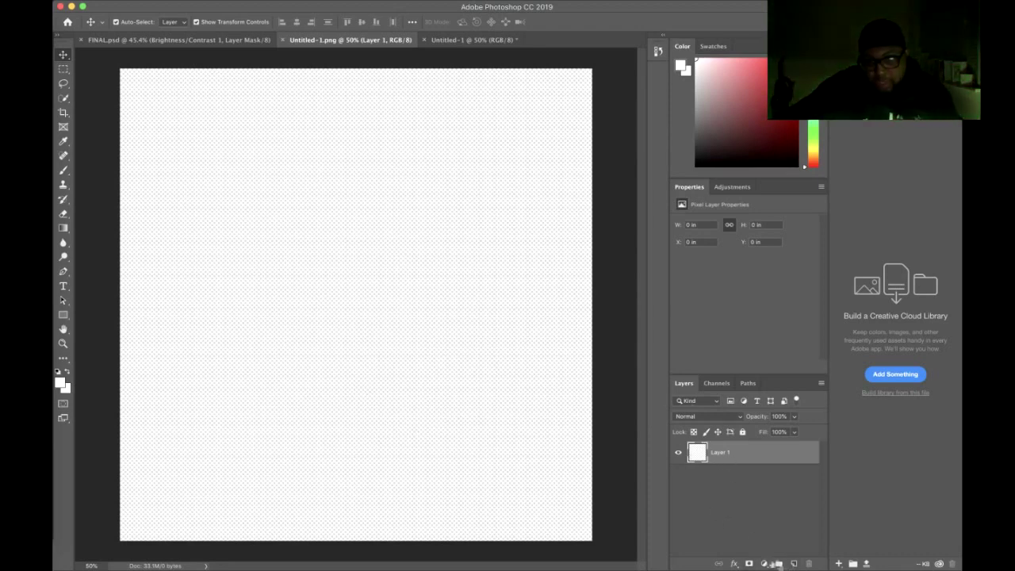
left_click(794, 564)
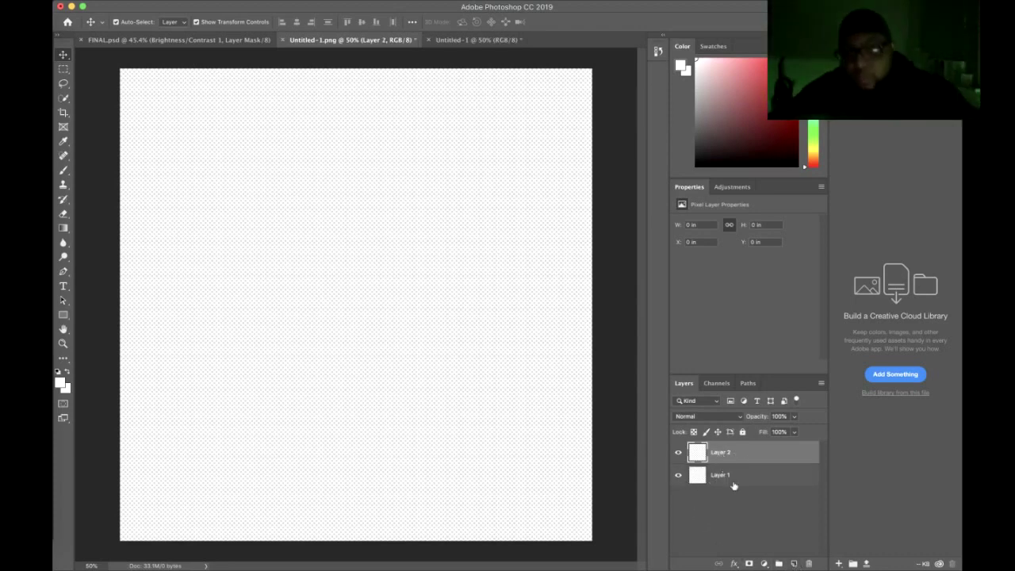
left_click_drag(728, 482, 794, 564)
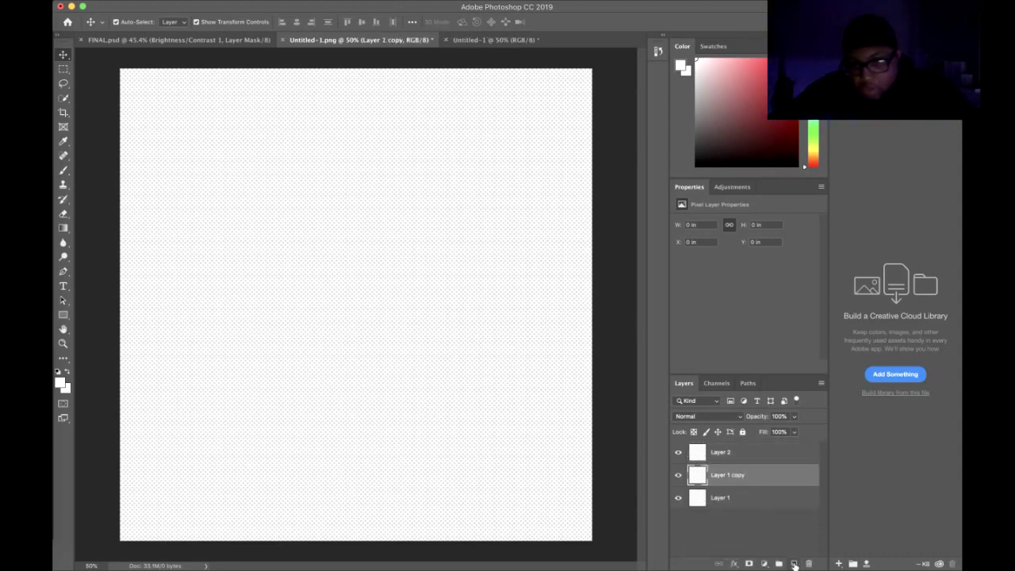
left_click_drag(723, 503, 809, 565)
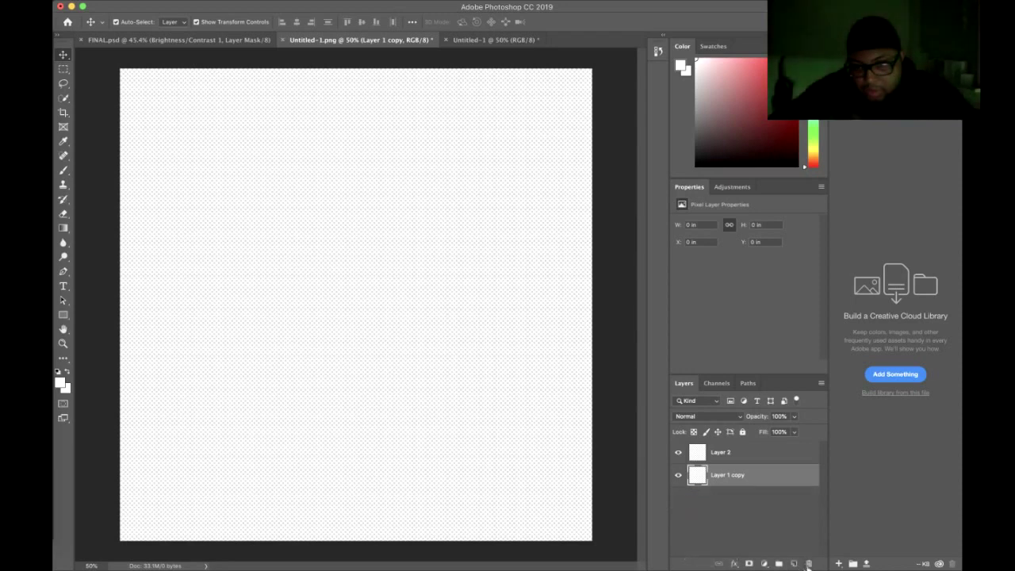
left_click_drag(735, 478, 811, 564)
left_click(451, 320)
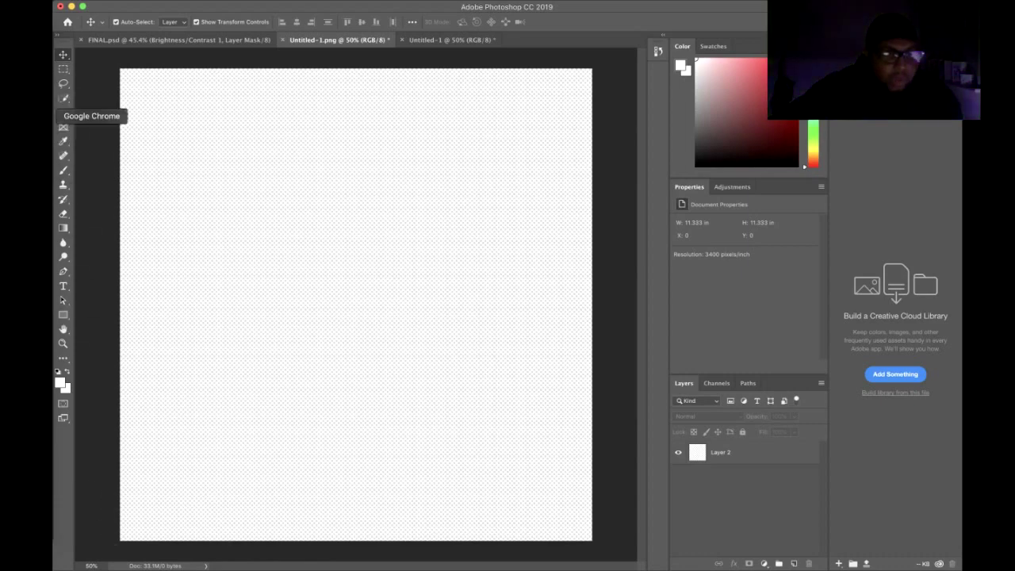
Open a Finder window and go to the Documents folder
left_click(55, 39)
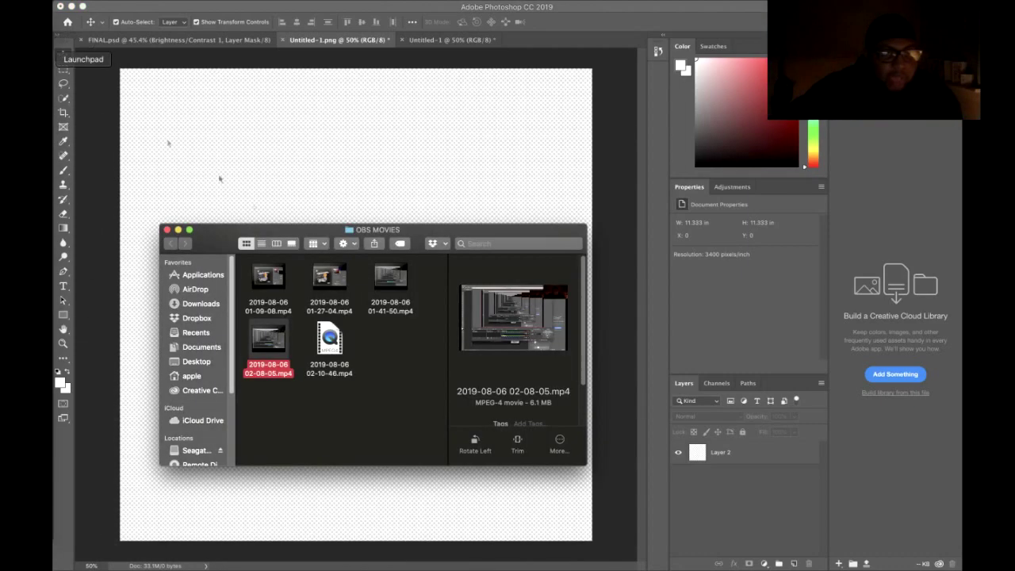
left_click(369, 418)
scroll(198, 370, "down", 2)
scroll(198, 371, "up", 3)
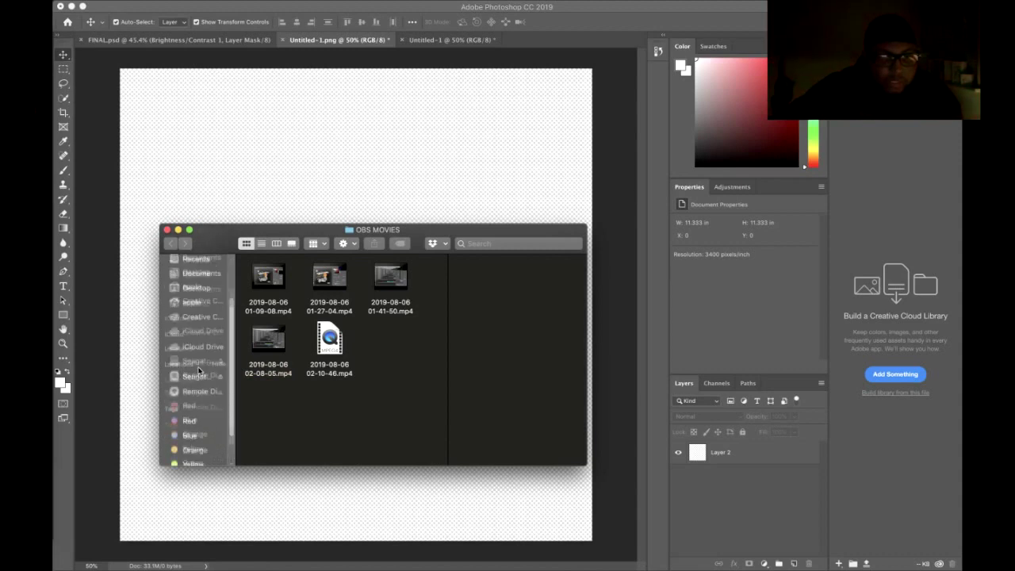
scroll(198, 333, "down", 2)
left_click(202, 291)
Open GFX > Domination in Finder, then bring Photoshop back in front
double_click(269, 288)
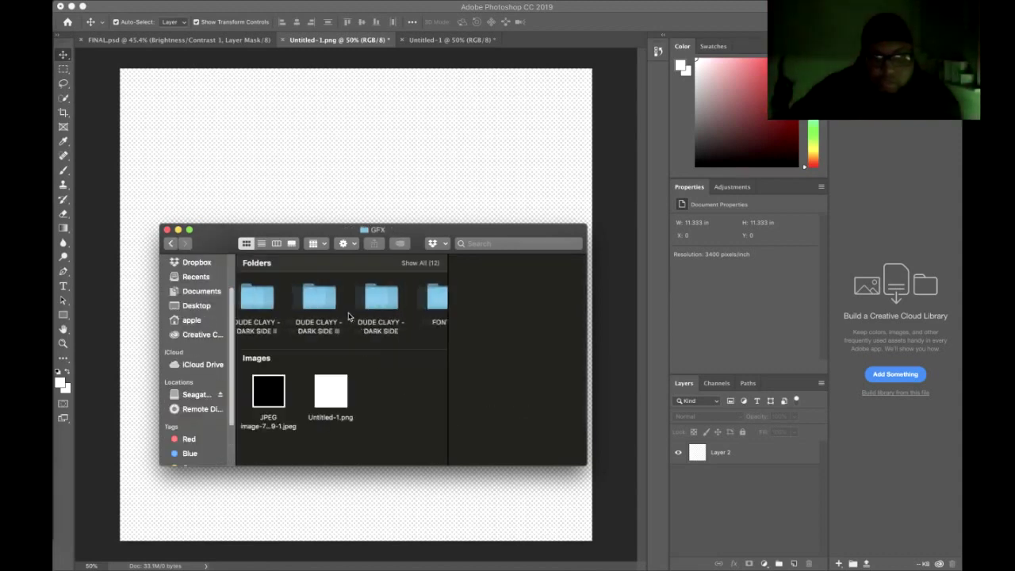
scroll(349, 316, "right", 5)
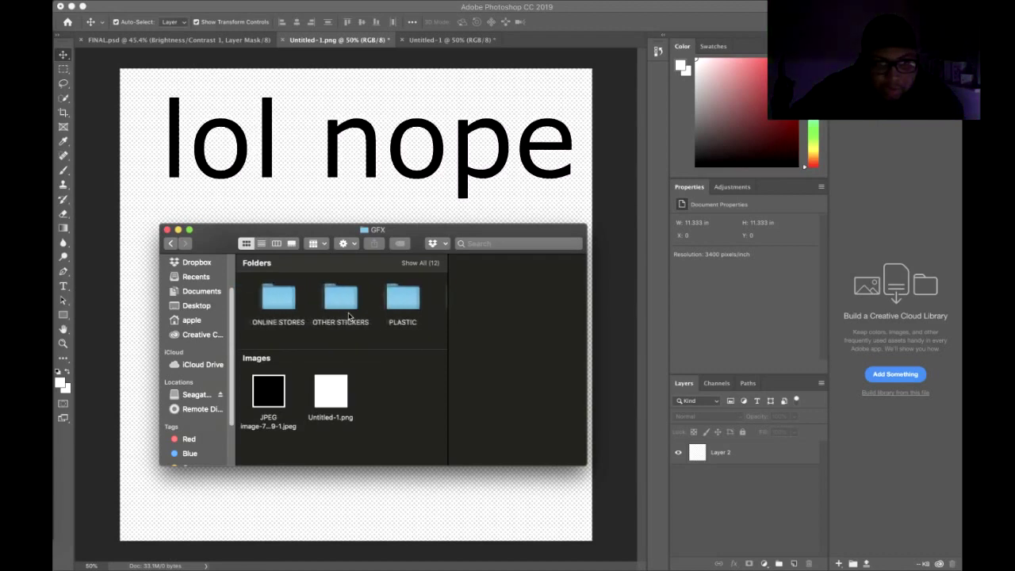
scroll(349, 310, "left", 5)
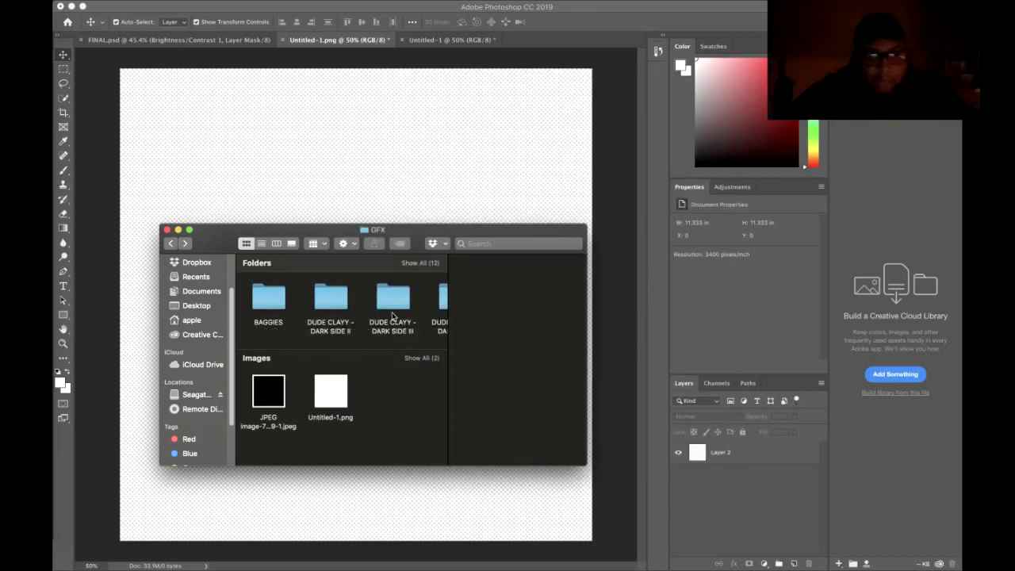
scroll(393, 317, "right", 2)
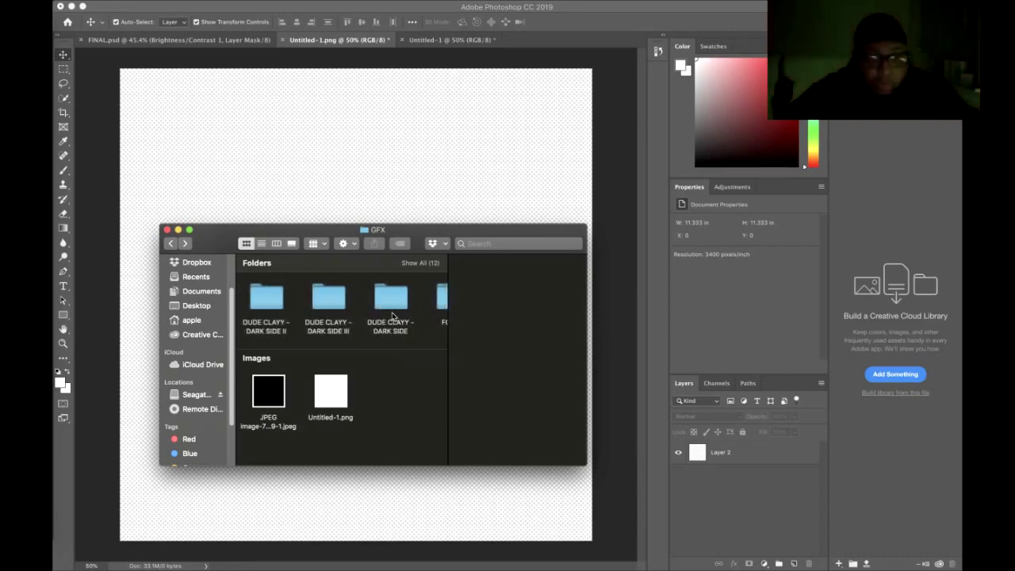
double_click(393, 301)
left_click(744, 520)
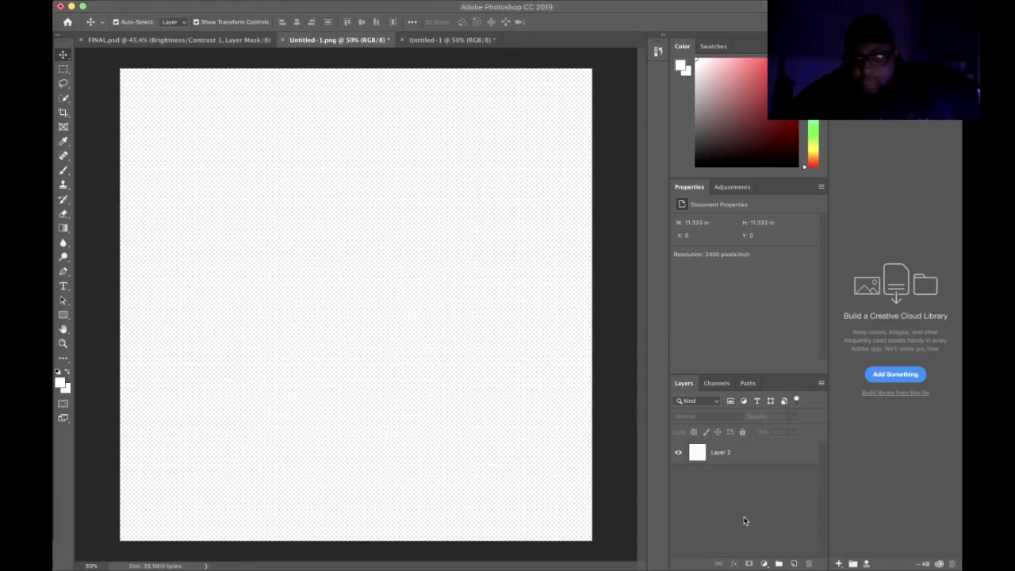
Add an empty layer above Layer 2 and drop the White House PNG onto the canvas
left_click(794, 564)
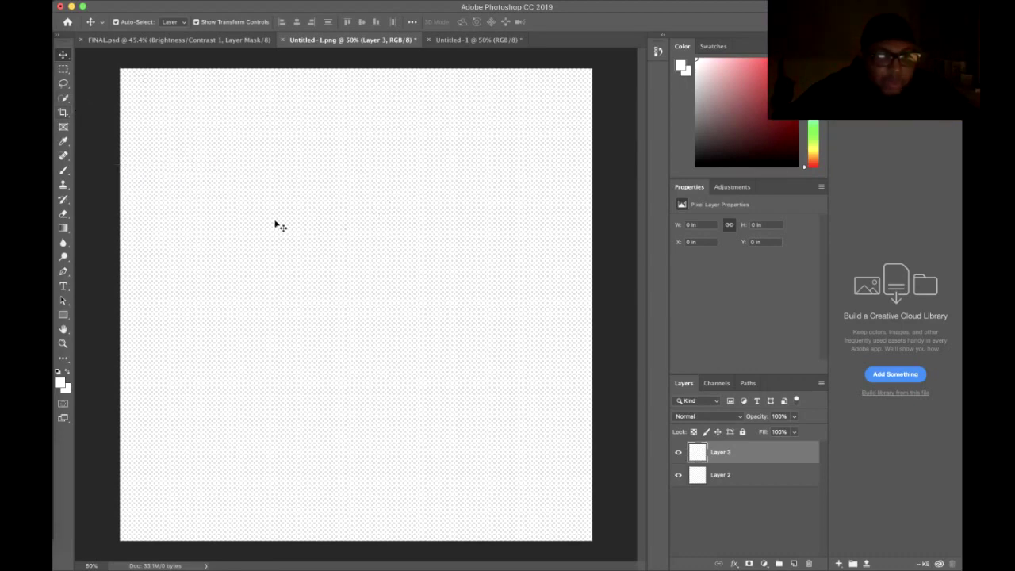
left_click(27, 41)
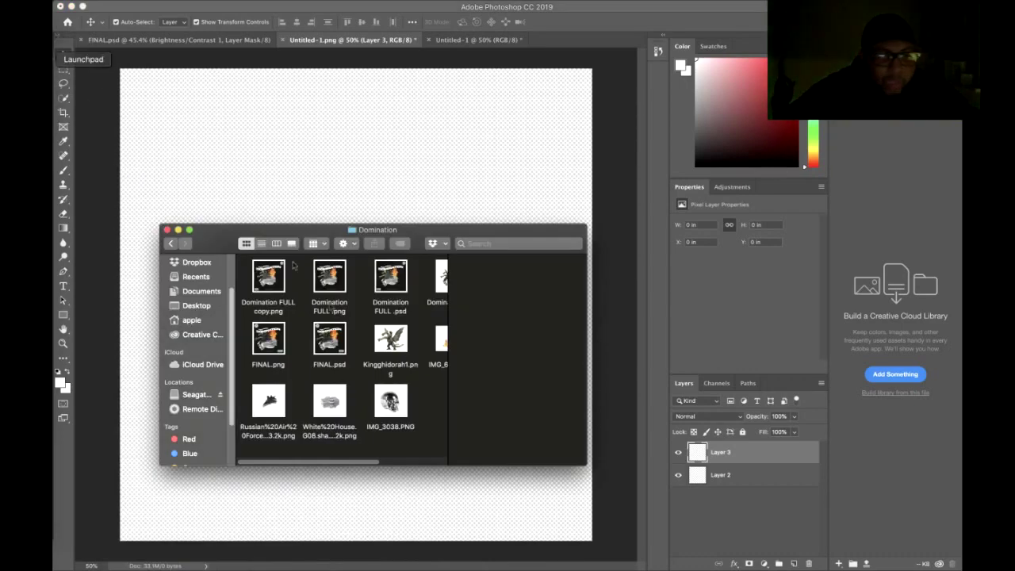
left_click_drag(334, 407, 324, 182)
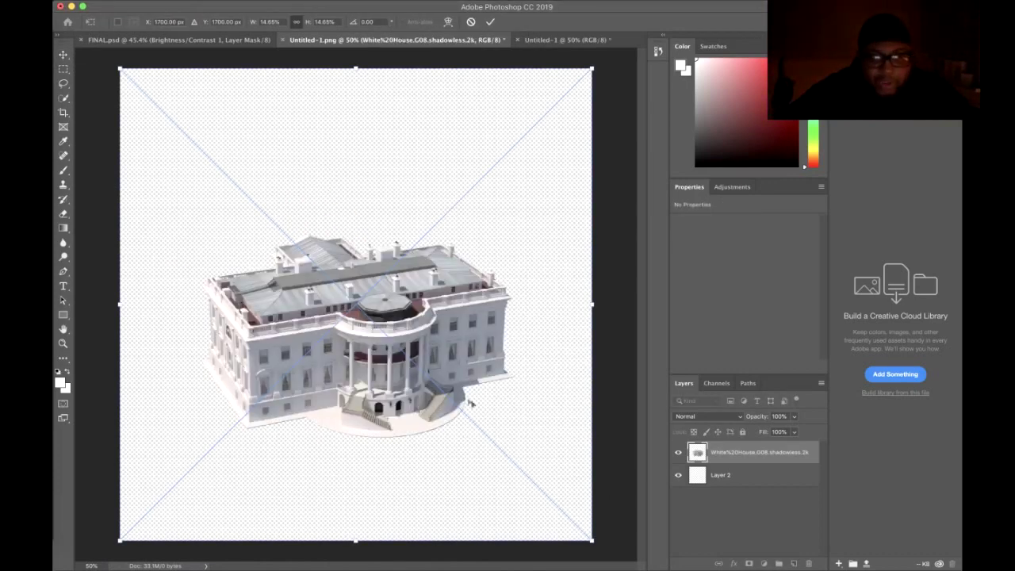
Shrink the White House slightly, set it just below centre, commit, and add an empty layer on top
left_click_drag(593, 541, 497, 473)
left_click_drag(295, 297, 334, 339)
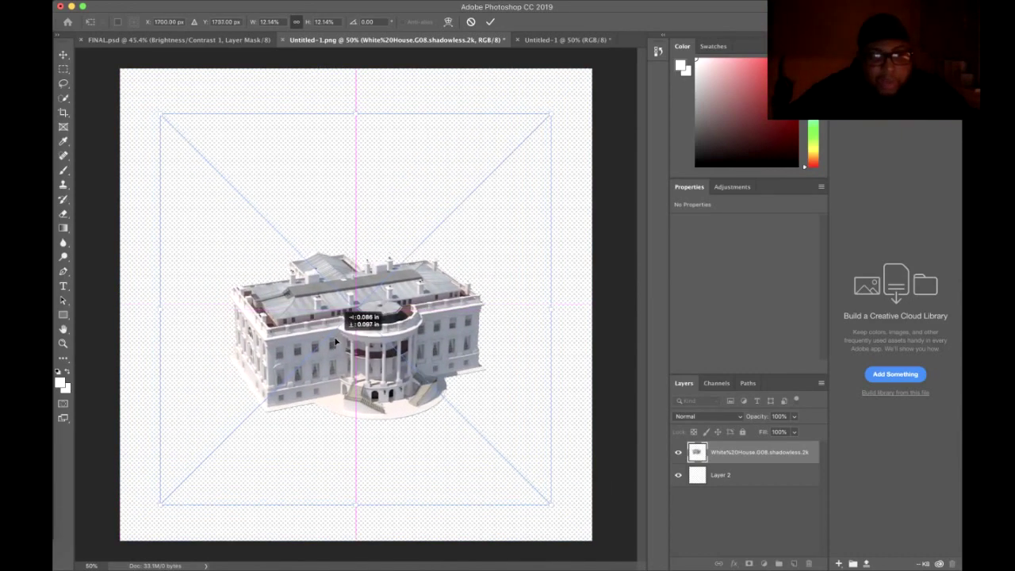
left_click_drag(335, 339, 337, 349)
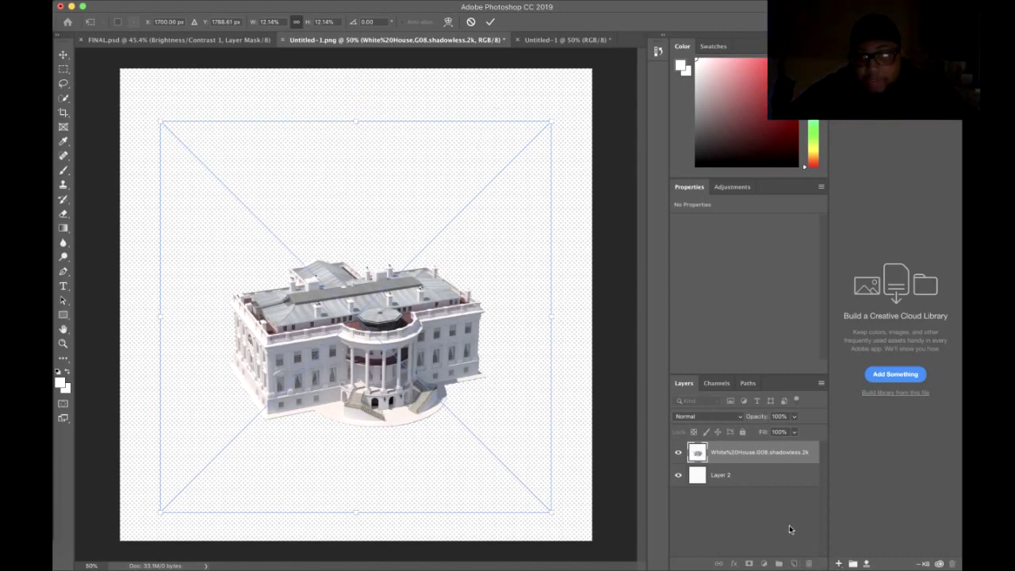
key("Return")
left_click(794, 564)
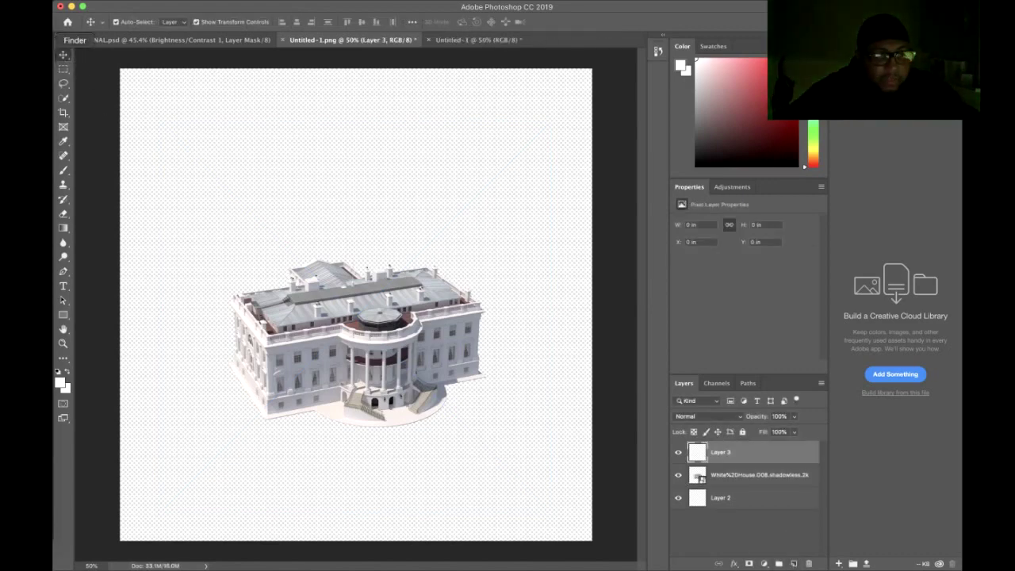
left_click(31, 39)
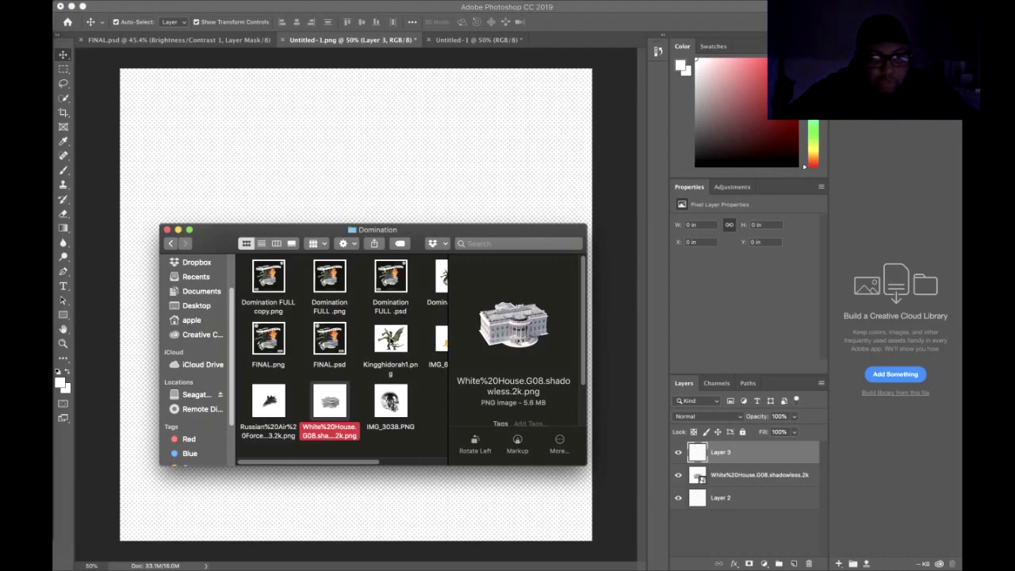
Place Kingghidorah1.png on the canvas, shrink it, and nudge it right and down
left_click(390, 339)
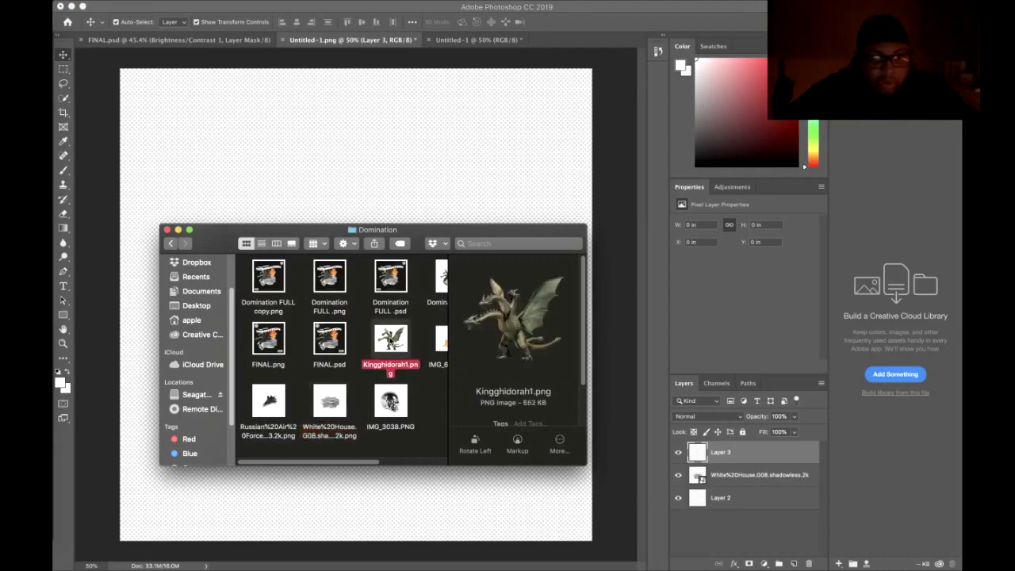
left_click_drag(390, 340, 318, 172)
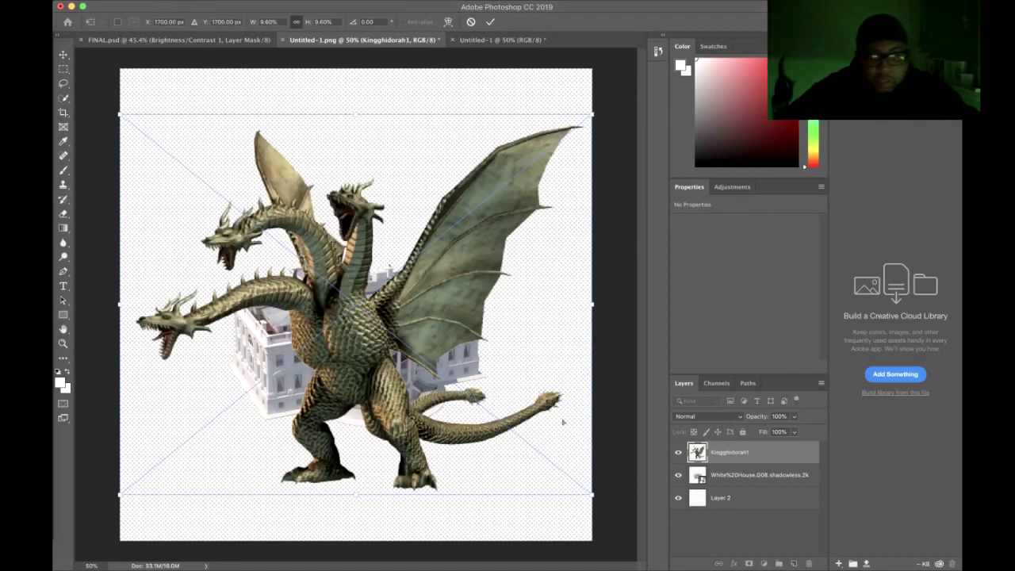
left_click_drag(591, 495, 441, 373)
left_click_drag(292, 272, 305, 285)
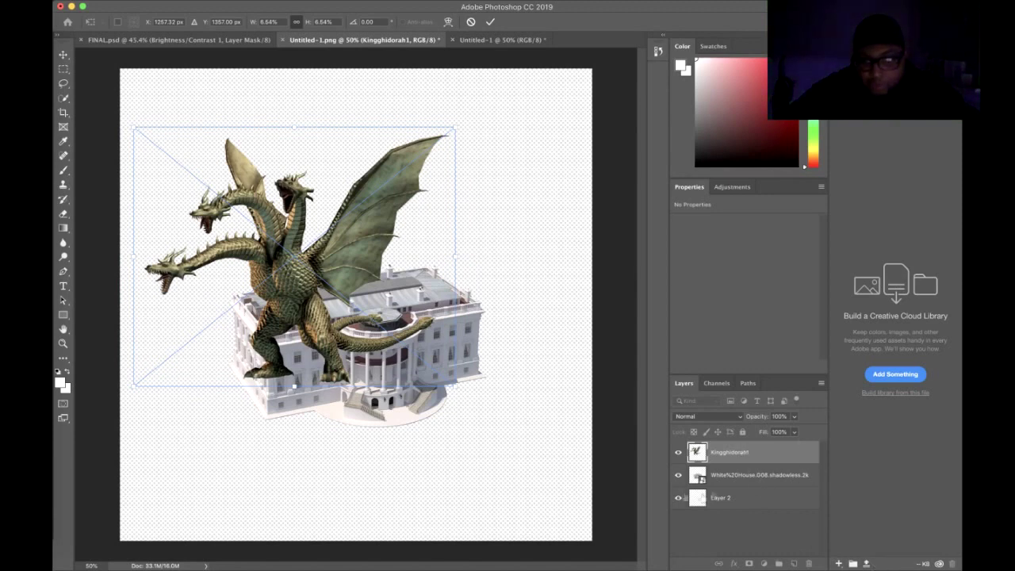
Move the dragon layer beneath the White House layer and add a new empty layer on top
left_click_drag(725, 458, 728, 487)
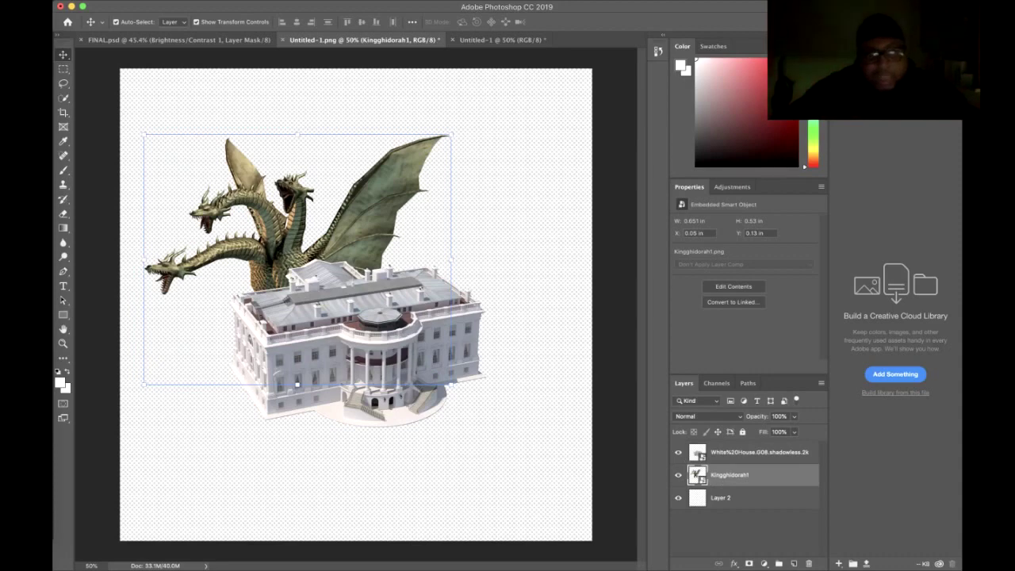
left_click_drag(291, 180, 290, 179)
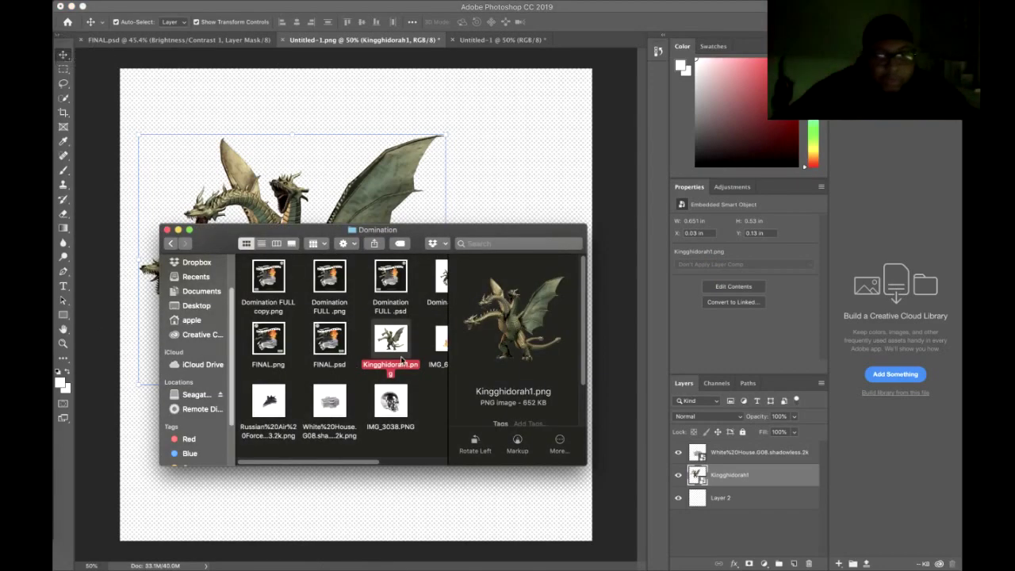
left_click_drag(268, 400, 274, 337)
left_click(770, 528)
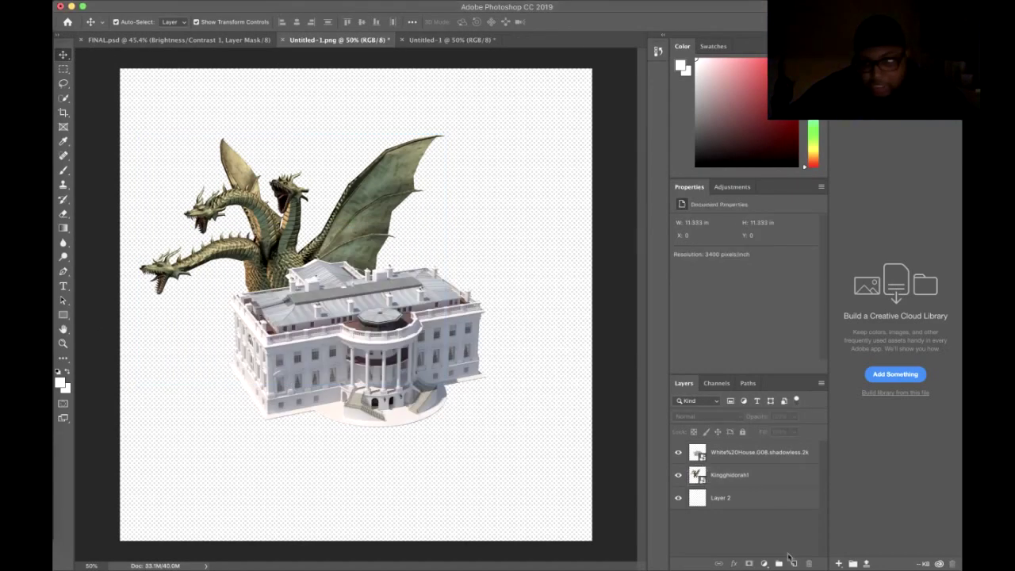
left_click(794, 563)
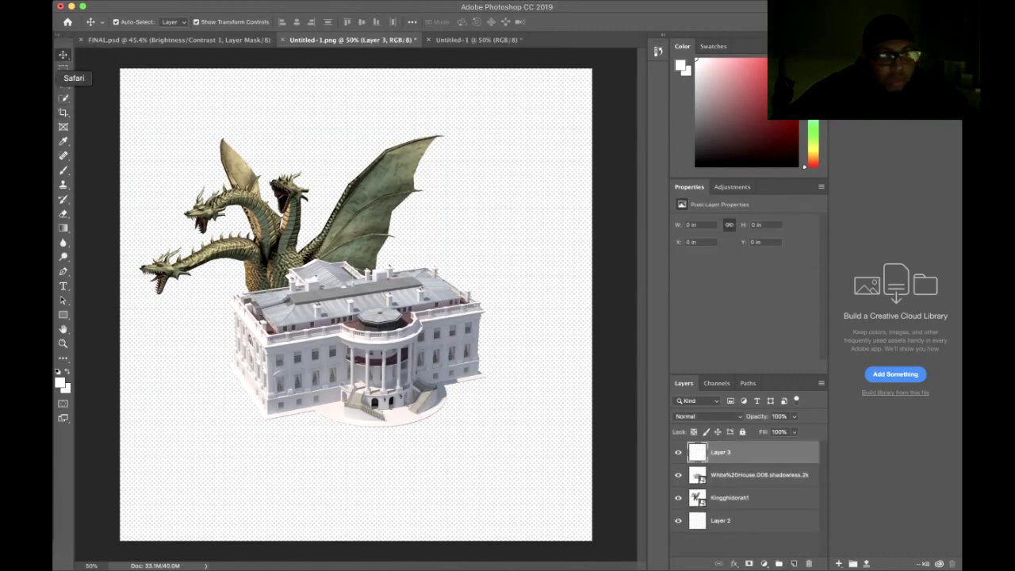
Place the Russian jet PNG, shrink it from the corner, and move it down-left across the collage
left_click(56, 40)
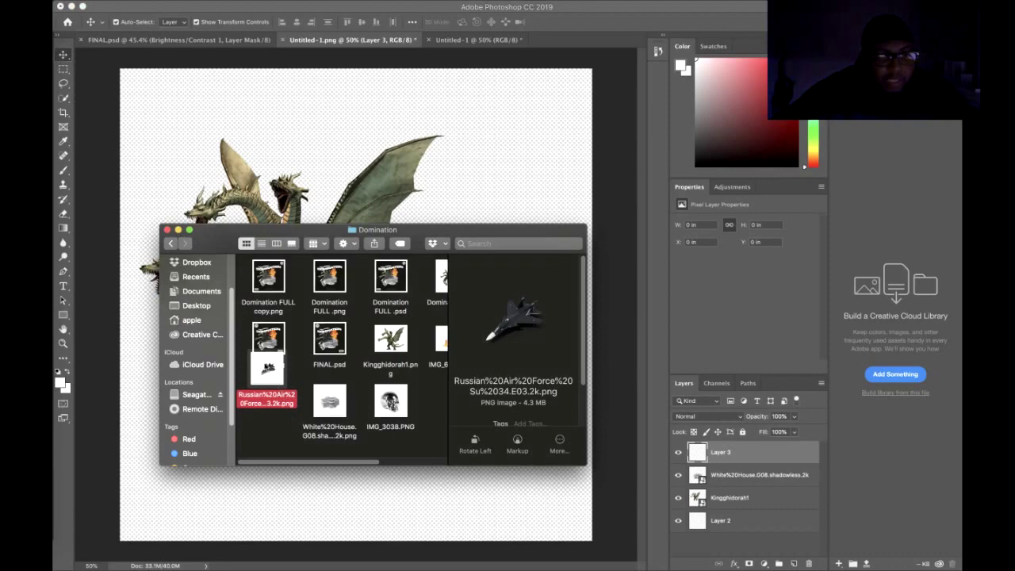
left_click_drag(268, 366, 268, 178)
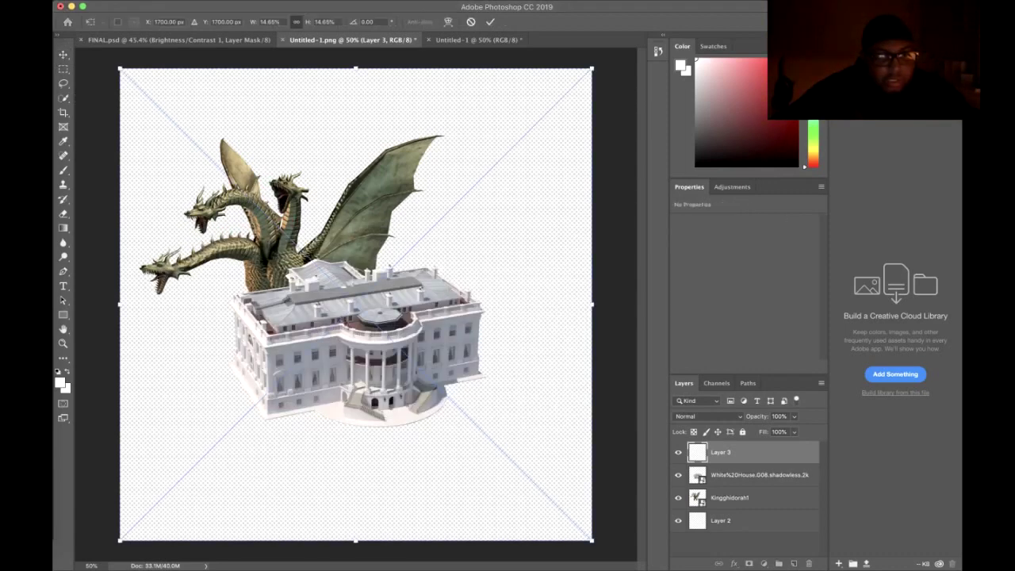
left_click_drag(592, 541, 481, 454)
left_click_drag(302, 251, 262, 284)
Select the skull image IMG_3038.PNG, commit the jet, and add an empty layer on top
left_click(32, 24)
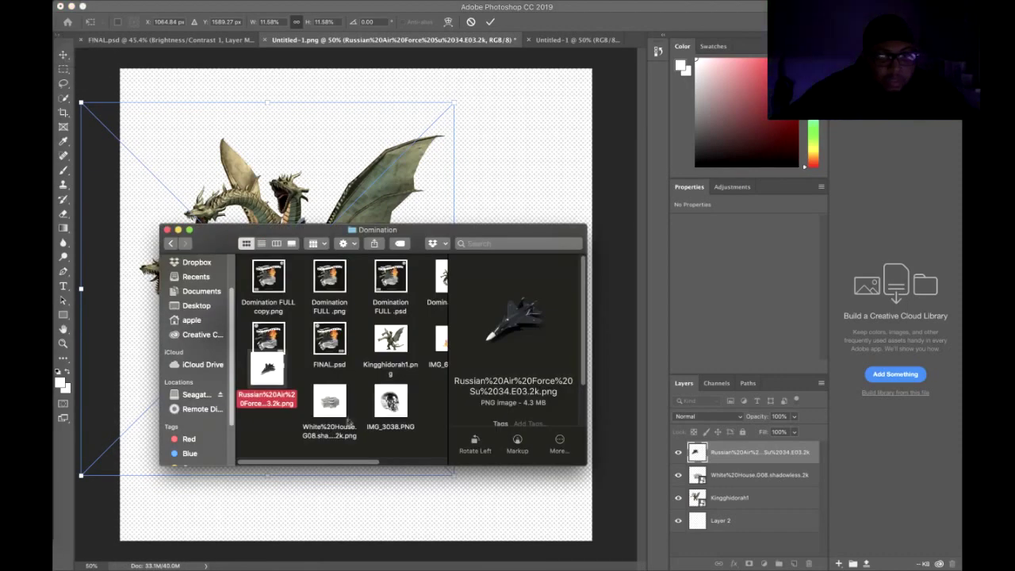
left_click(392, 403)
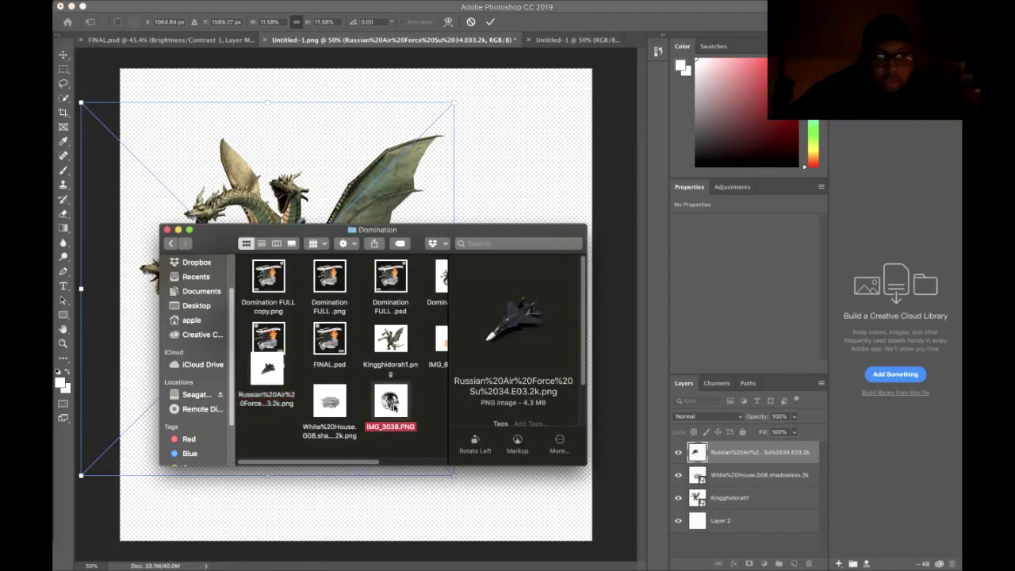
left_click(790, 561)
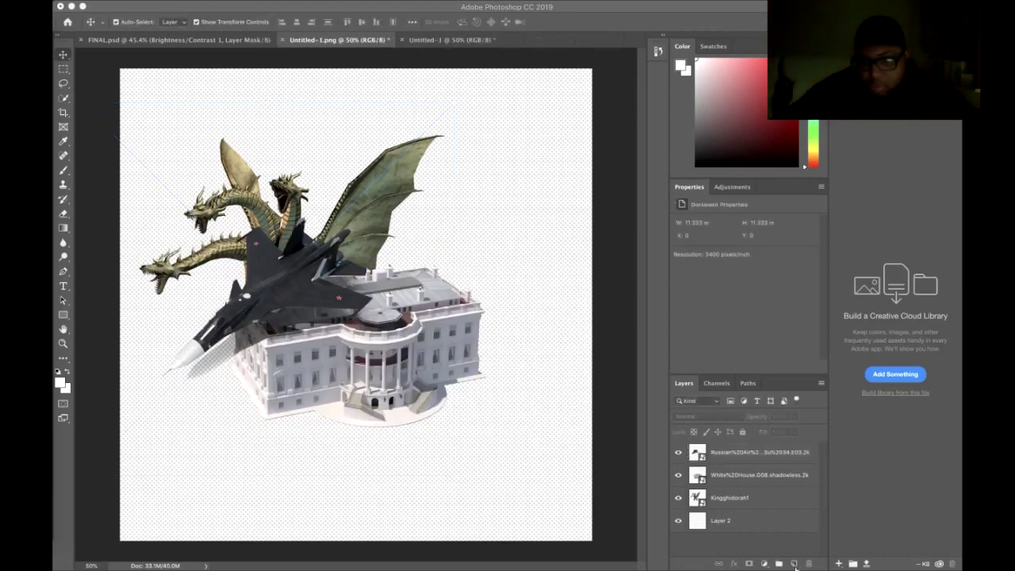
left_click(794, 563)
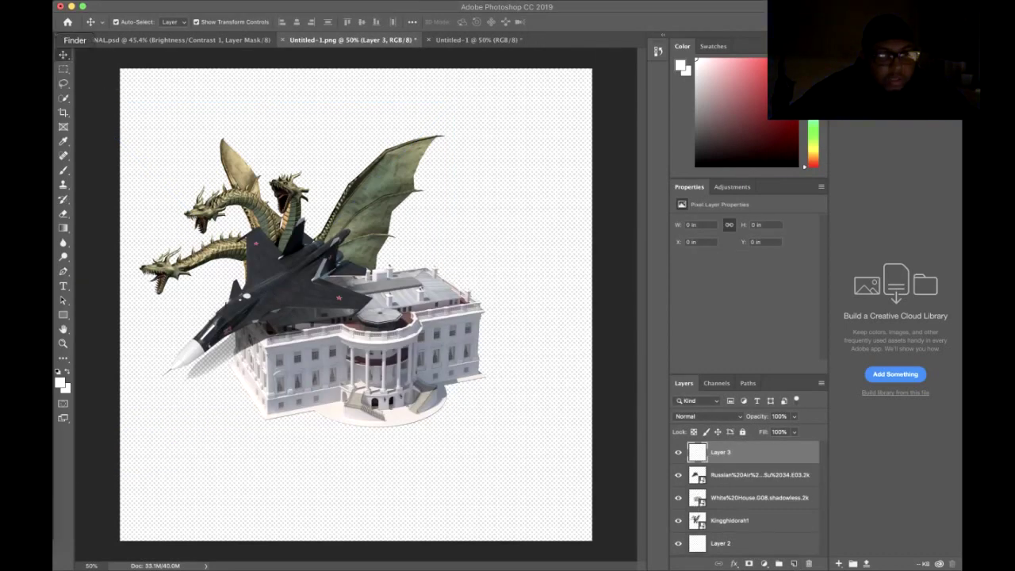
left_click(54, 41)
Place IMG_3038.PNG, shrink it, and move it down over the White House
left_click_drag(401, 405, 415, 384)
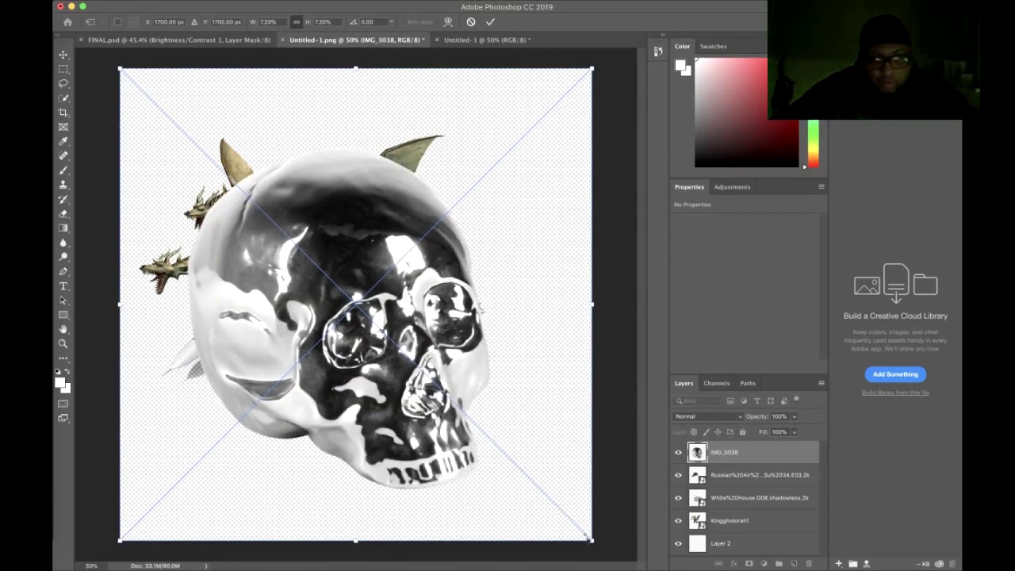
left_click_drag(591, 539, 364, 312)
left_click_drag(265, 207, 290, 358)
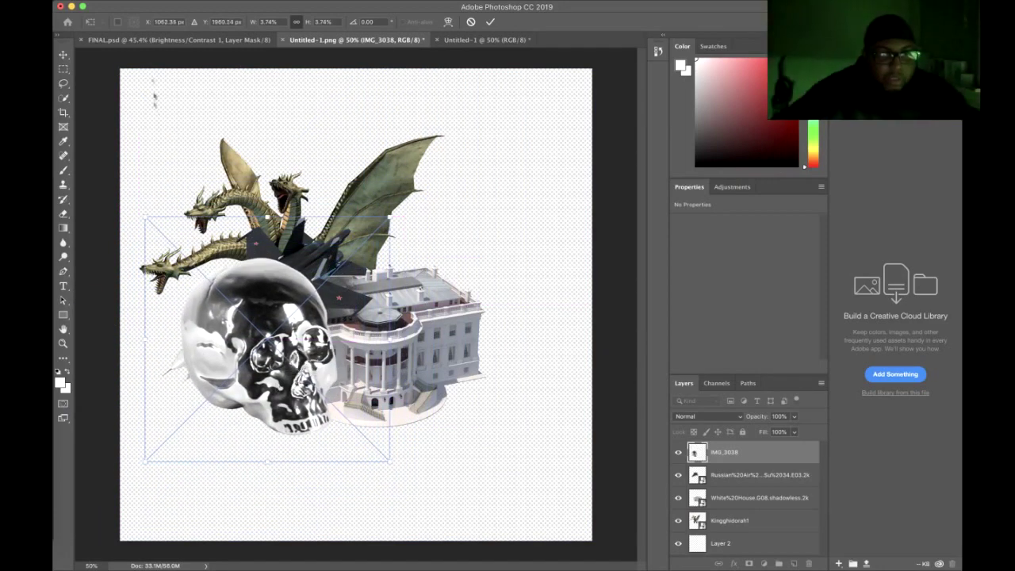
Flip the skull horizontally, then shrink it further and fine-tune its position
left_click(153, 3)
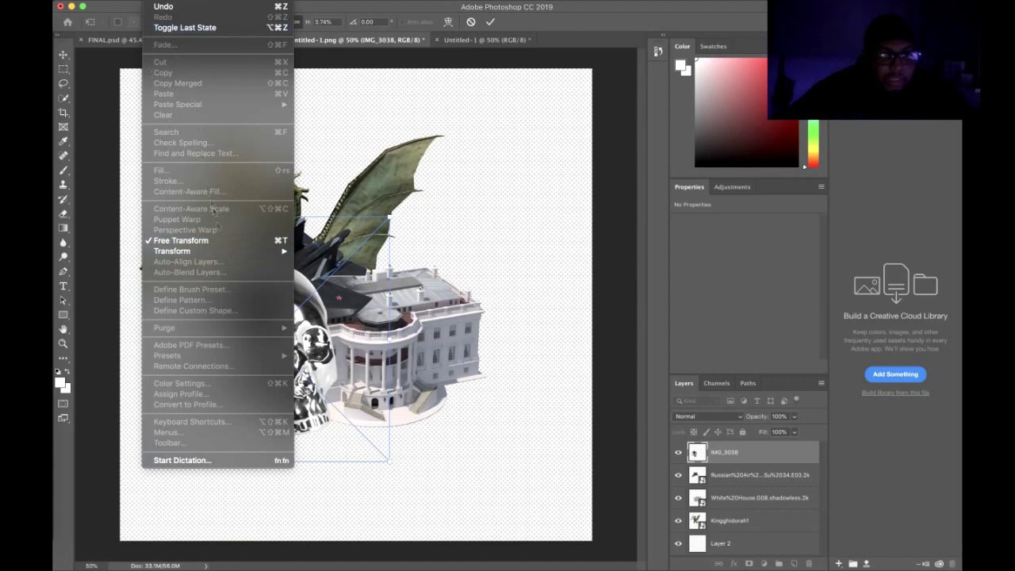
mouse_move(227, 252)
mouse_move(276, 252)
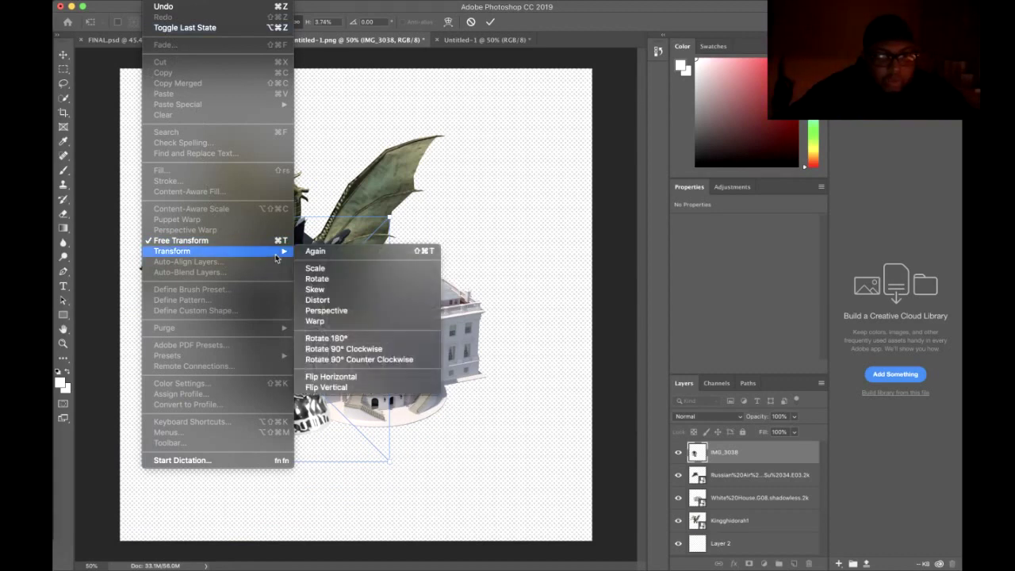
left_click(374, 377)
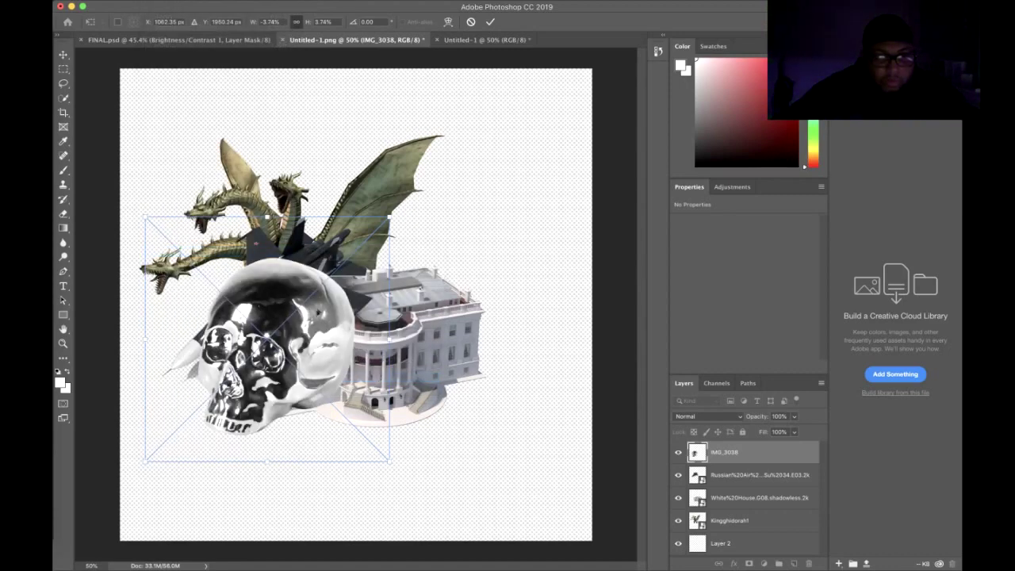
left_click_drag(311, 314, 317, 332)
left_click_drag(397, 479, 349, 432)
left_click_drag(273, 373, 274, 394)
Rotate the skull about 25° counter-clockwise
left_click(135, 1)
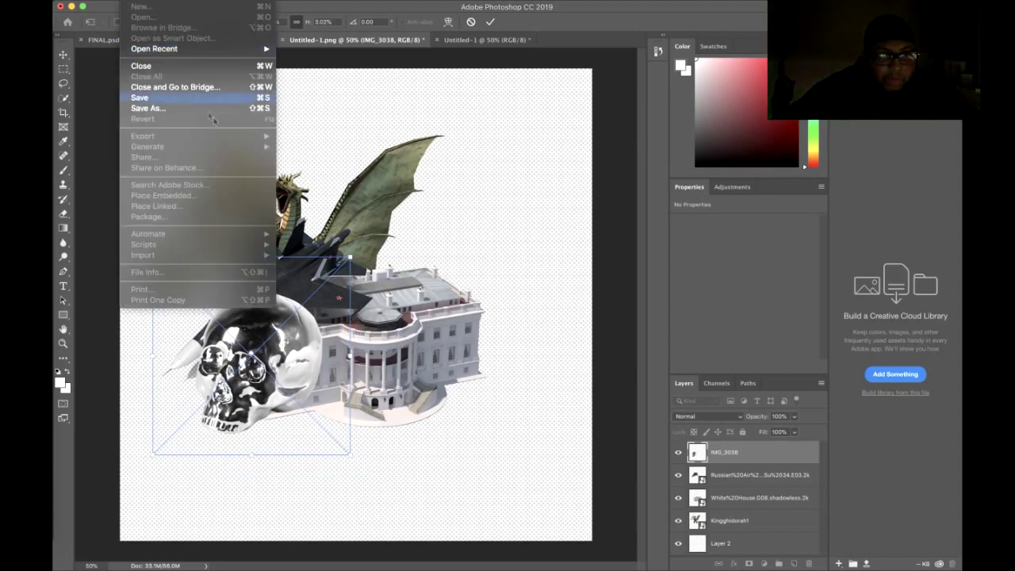
mouse_move(157, 4)
mouse_move(243, 252)
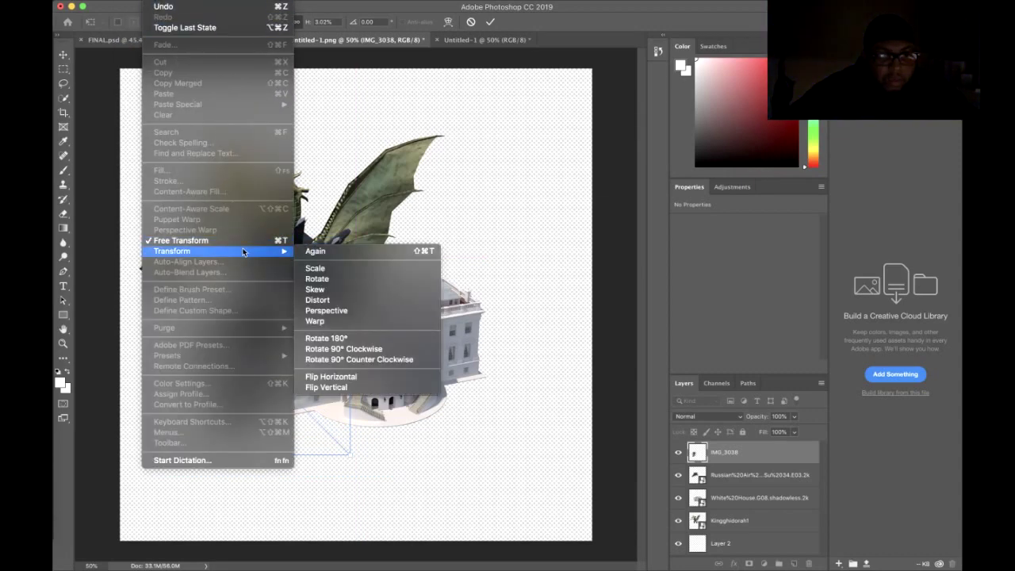
left_click(333, 279)
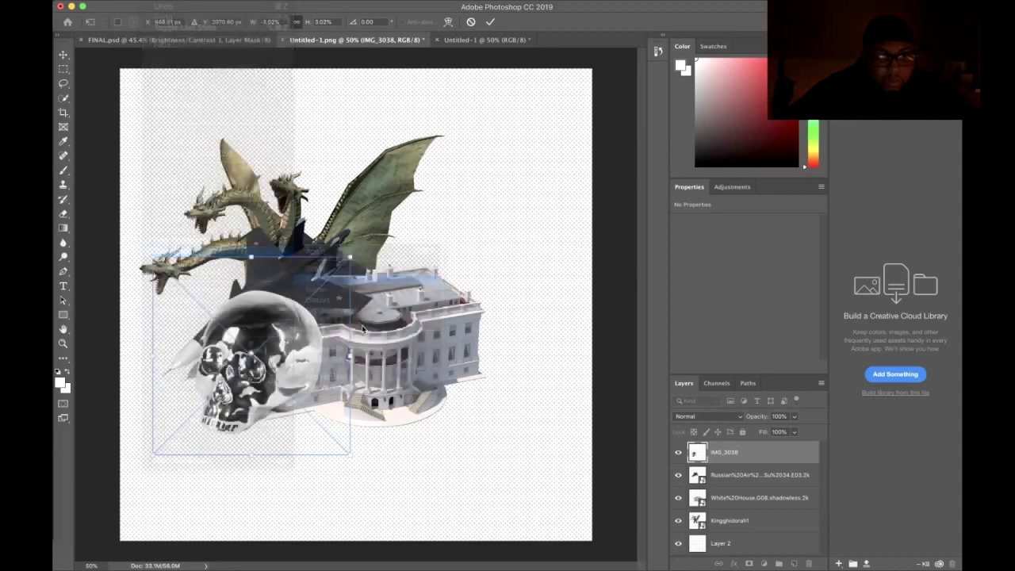
left_click_drag(341, 262, 316, 204)
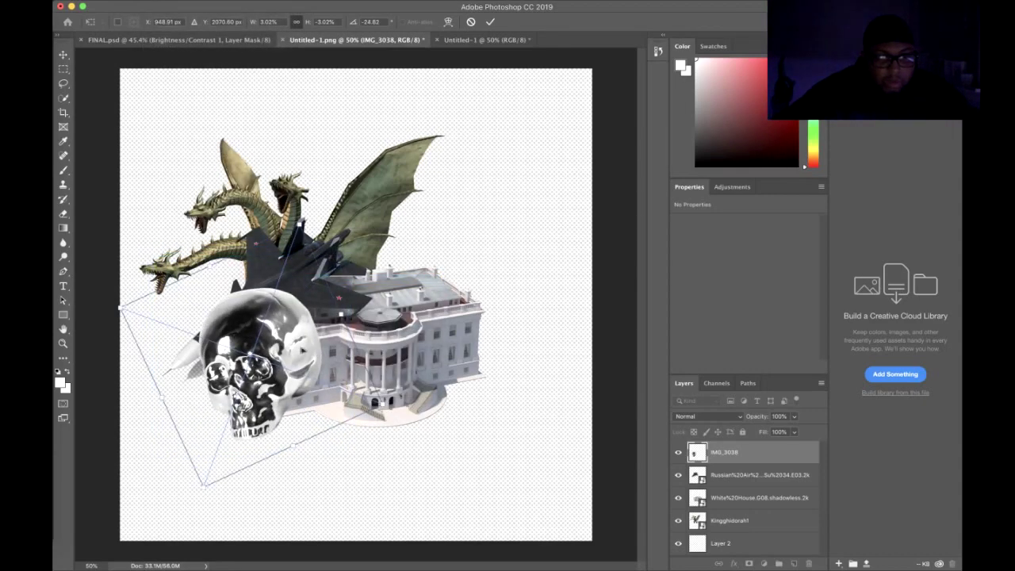
Put the skull layer behind the White House and move the skull down-left
left_click_drag(736, 457, 736, 510)
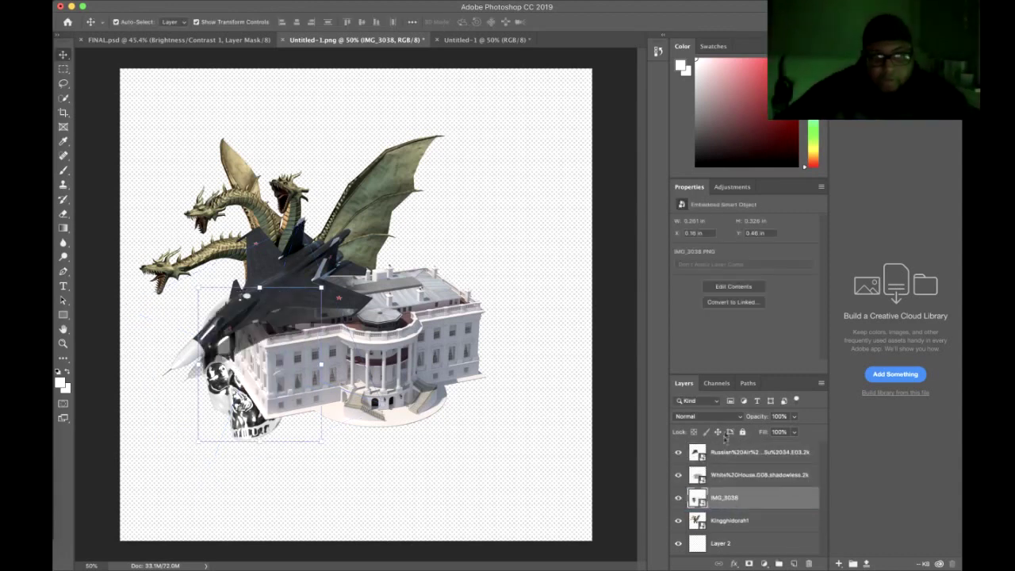
mouse_move(742, 503)
left_mouse_down()
mouse_move(738, 474)
mouse_move(738, 504)
left_mouse_up()
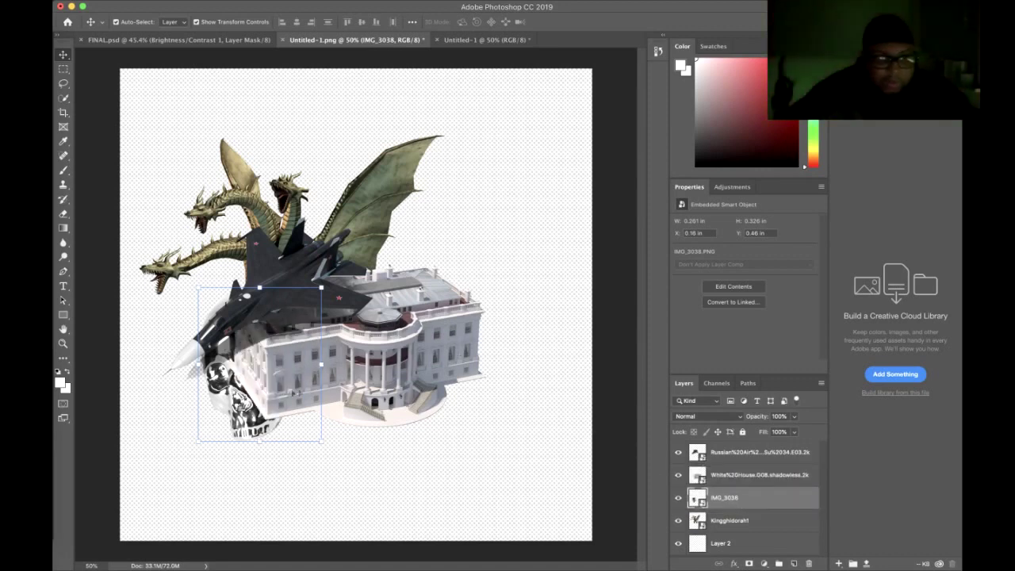
left_click_drag(243, 397, 234, 412)
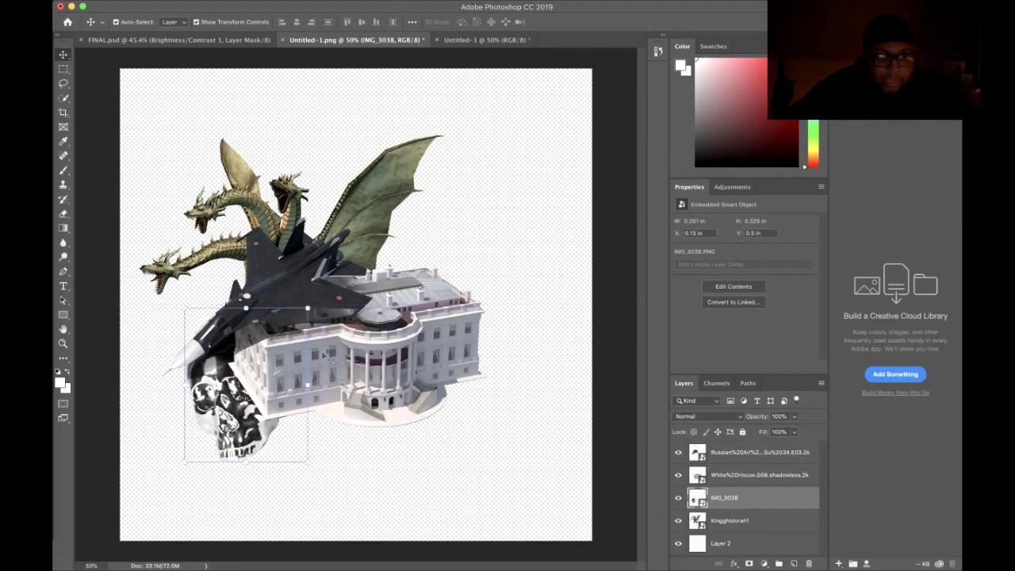
left_click(503, 212)
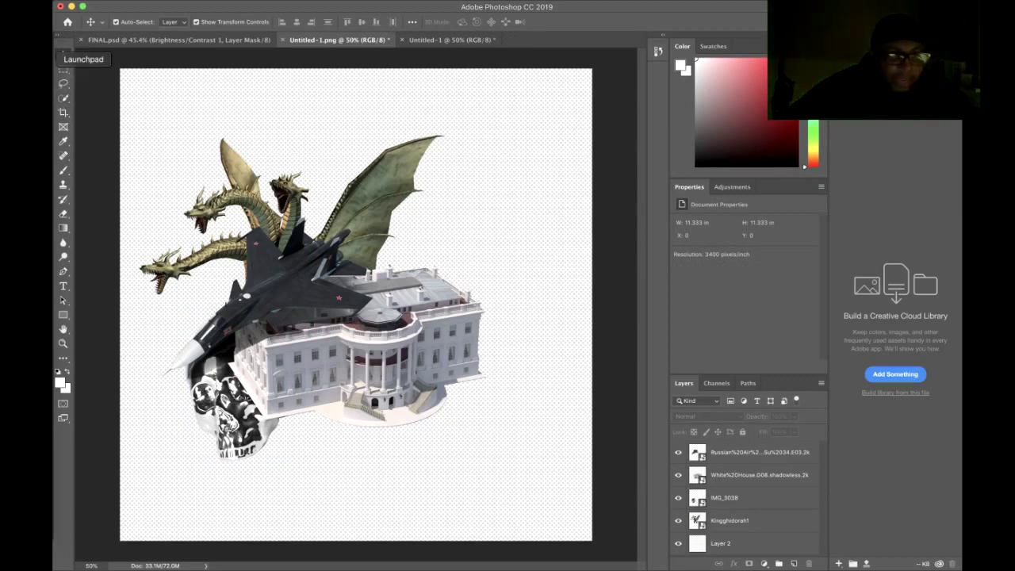
Place the IMG_6167 flames image, shrink it, and move it to the right
left_click(32, 41)
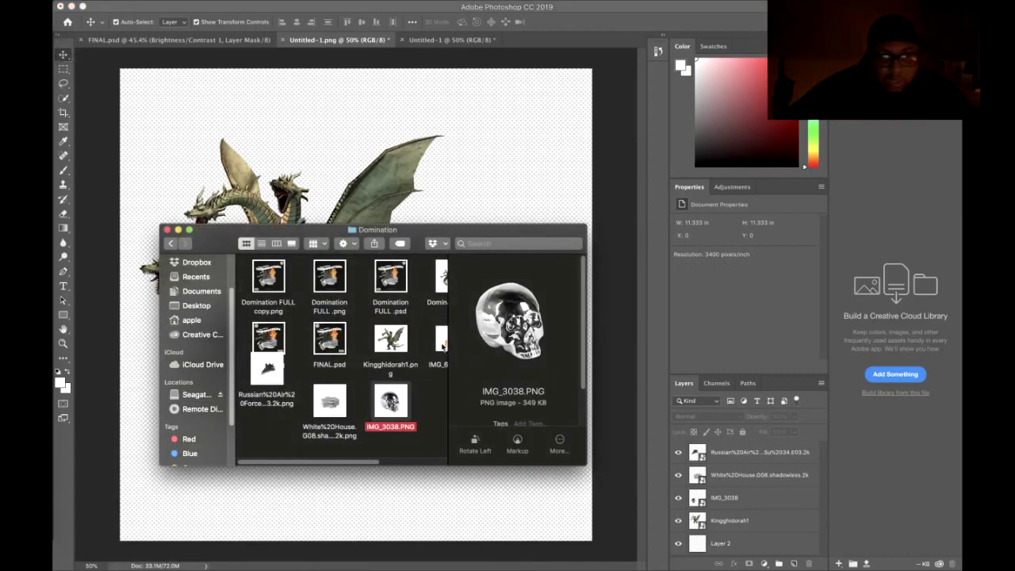
left_click_drag(441, 346, 353, 167)
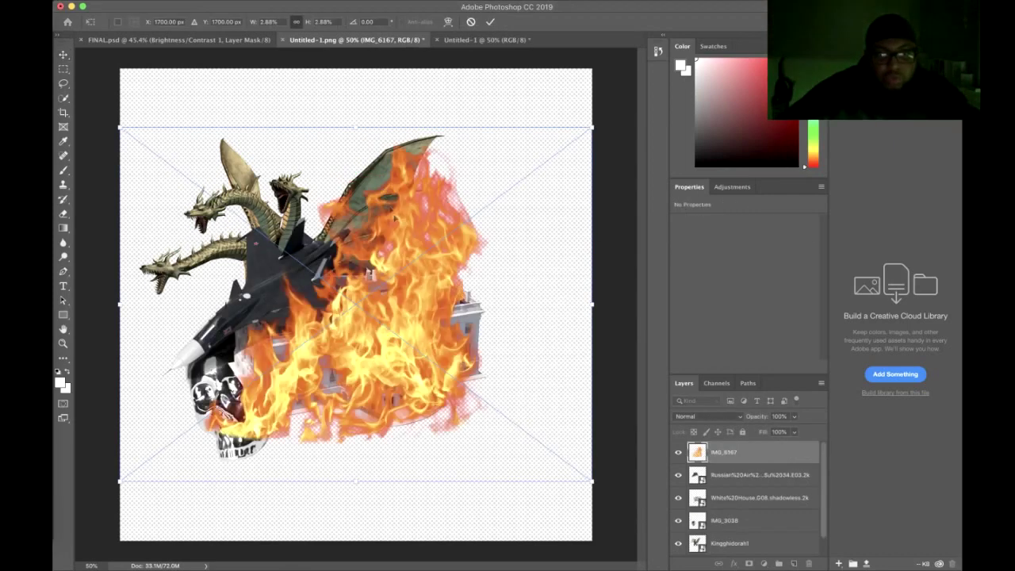
left_click_drag(590, 480, 474, 347)
left_click_drag(378, 297, 474, 303)
Enlarge the flames slightly, reposition them, and tuck their layer behind the White House
left_click_drag(548, 381, 563, 391)
left_click_drag(444, 326, 450, 335)
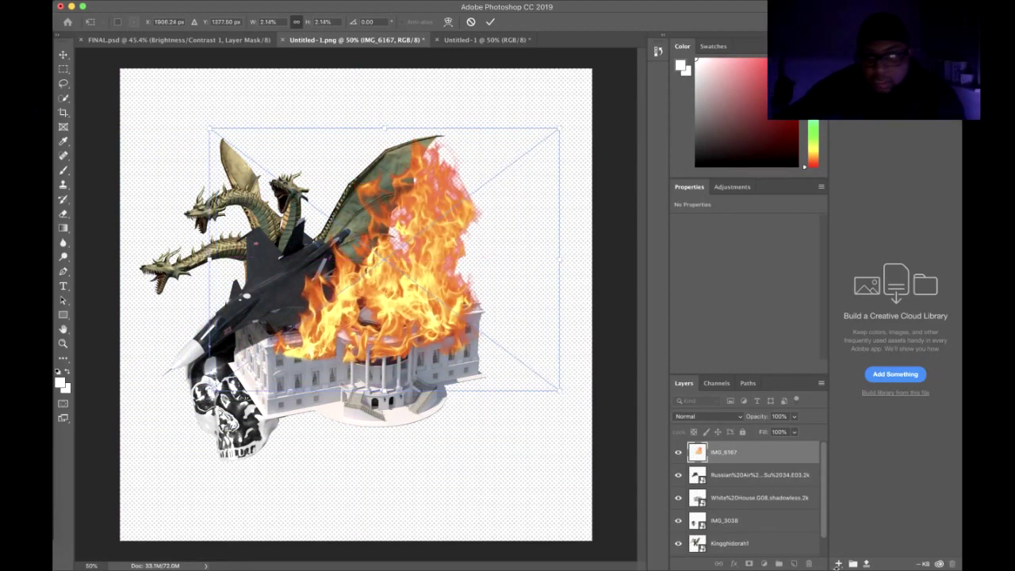
left_click_drag(726, 456, 729, 500)
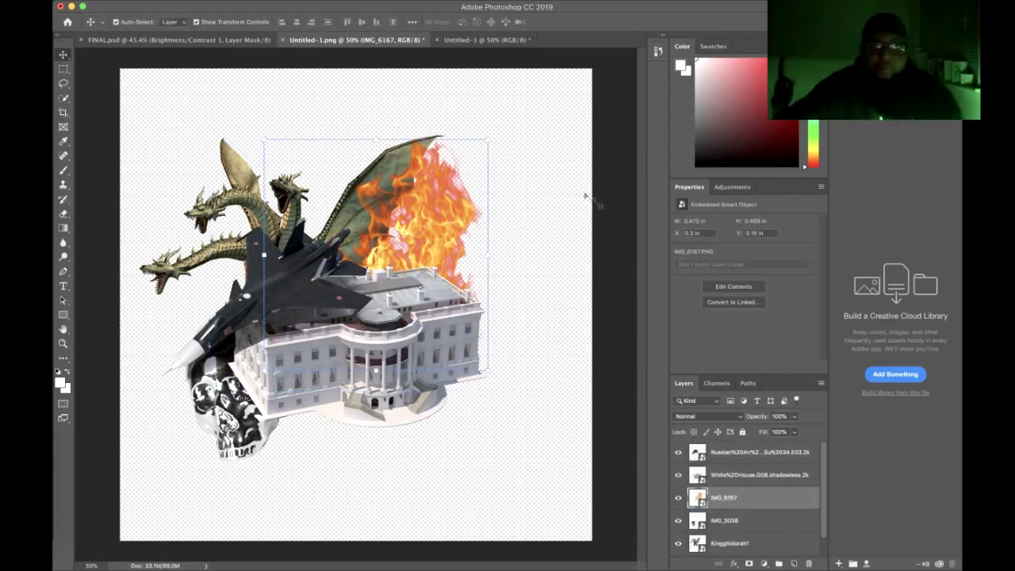
left_click(530, 107)
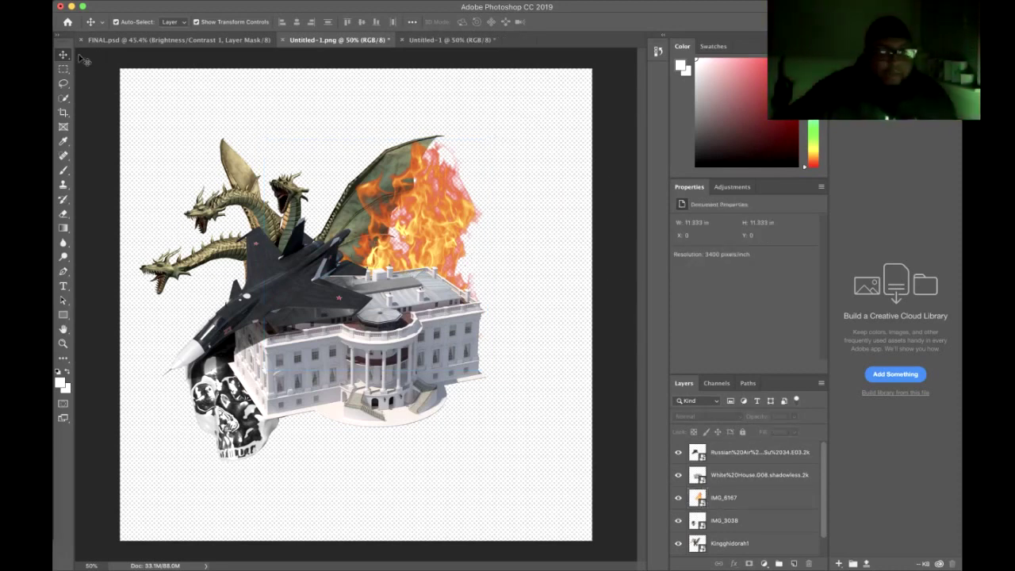
Drop the scattered skeleton bones image onto the canvas, shrink it, and move it under the White House
left_click(56, 40)
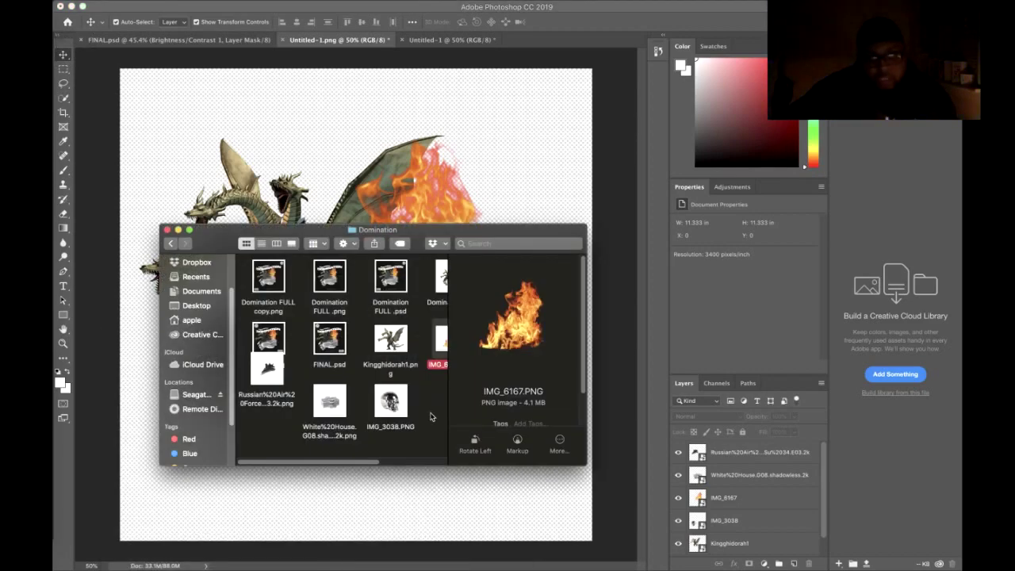
scroll(405, 394, "right", 2)
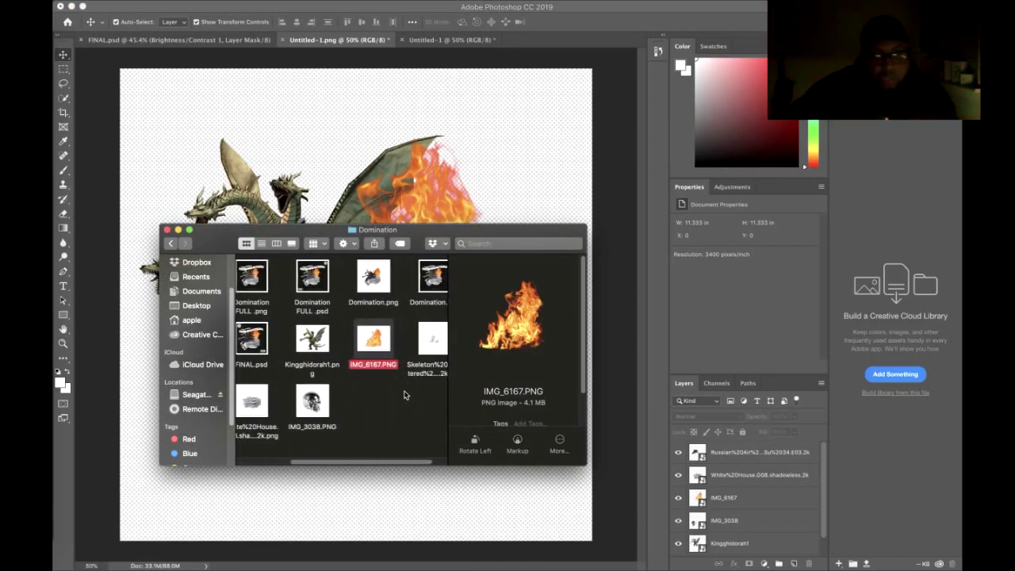
left_click_drag(432, 339, 348, 154)
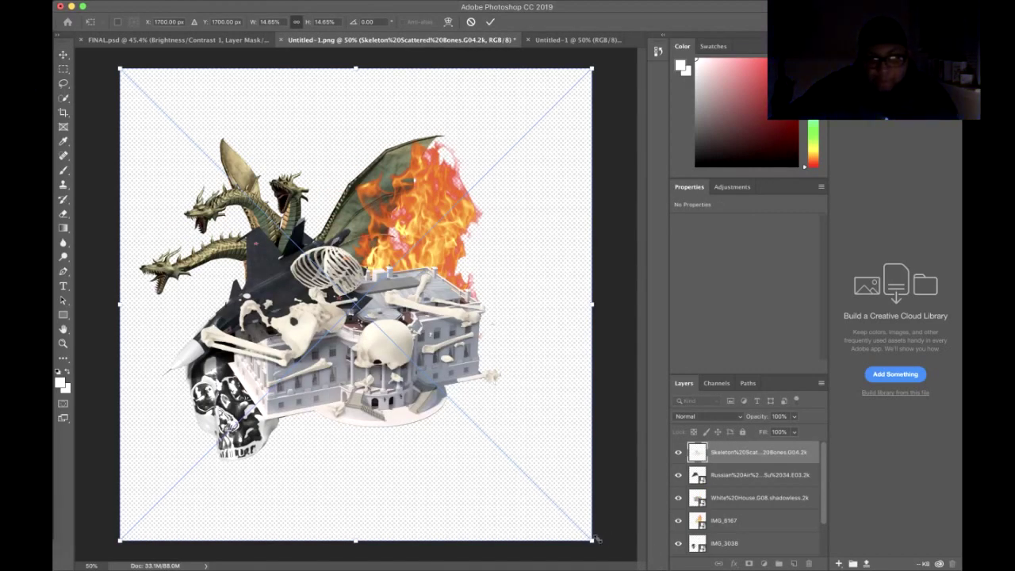
left_click_drag(594, 540, 275, 223)
left_click_drag(206, 145, 444, 444)
Shrink the skeleton further, set it at the front steps, and commit the transform
left_click_drag(470, 482, 456, 465)
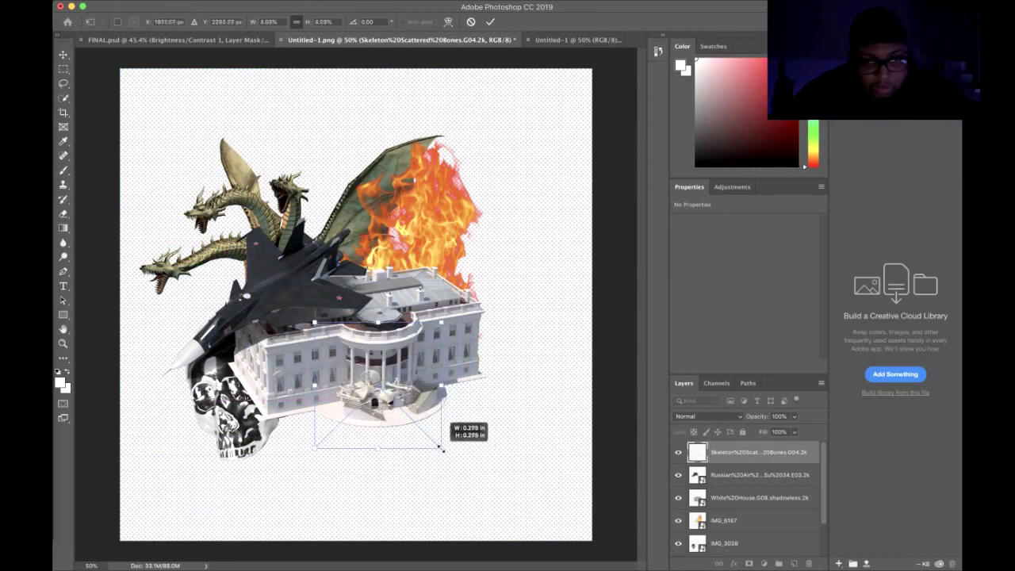
left_click_drag(411, 427, 418, 434)
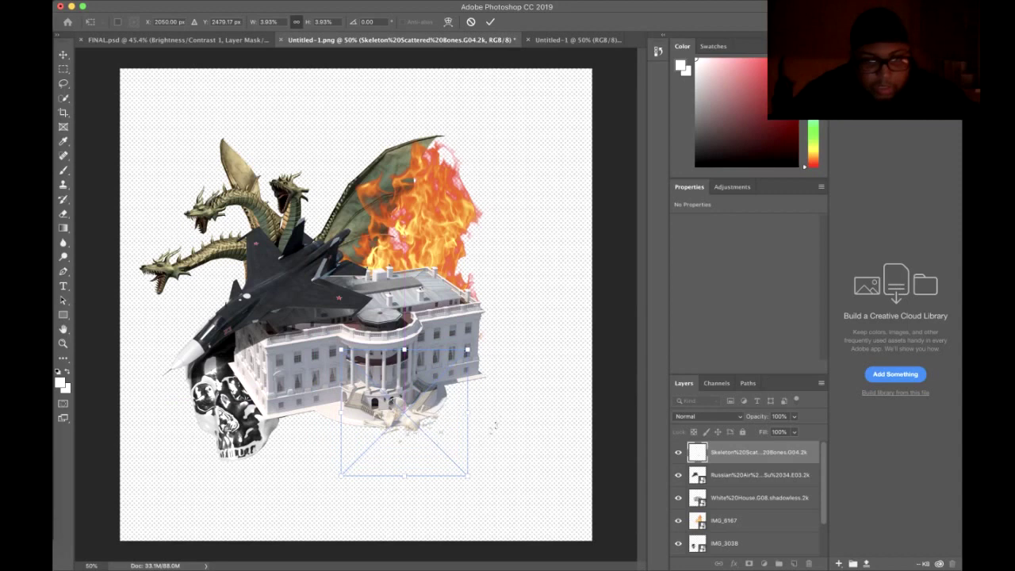
key("Return")
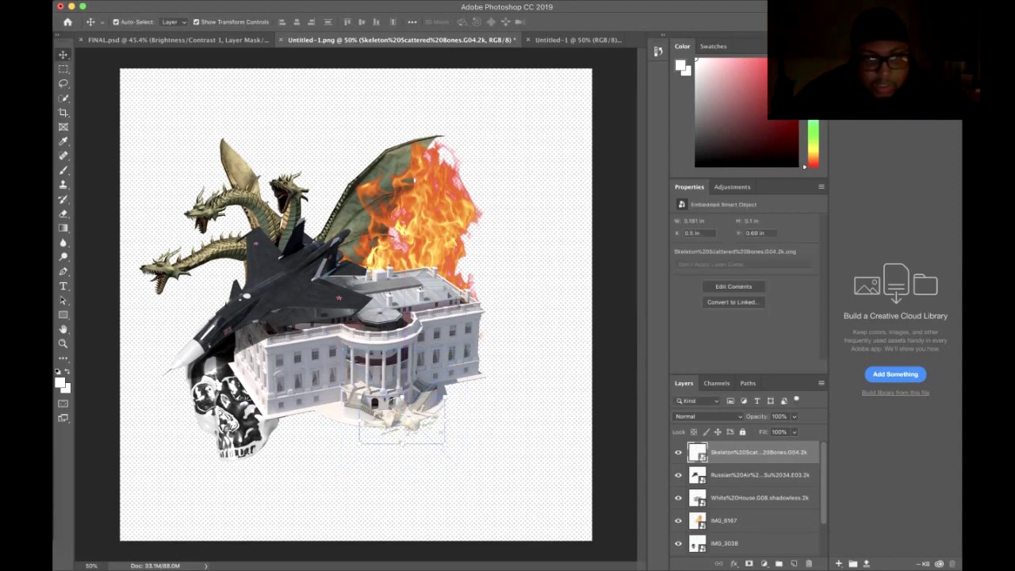
left_click(422, 200)
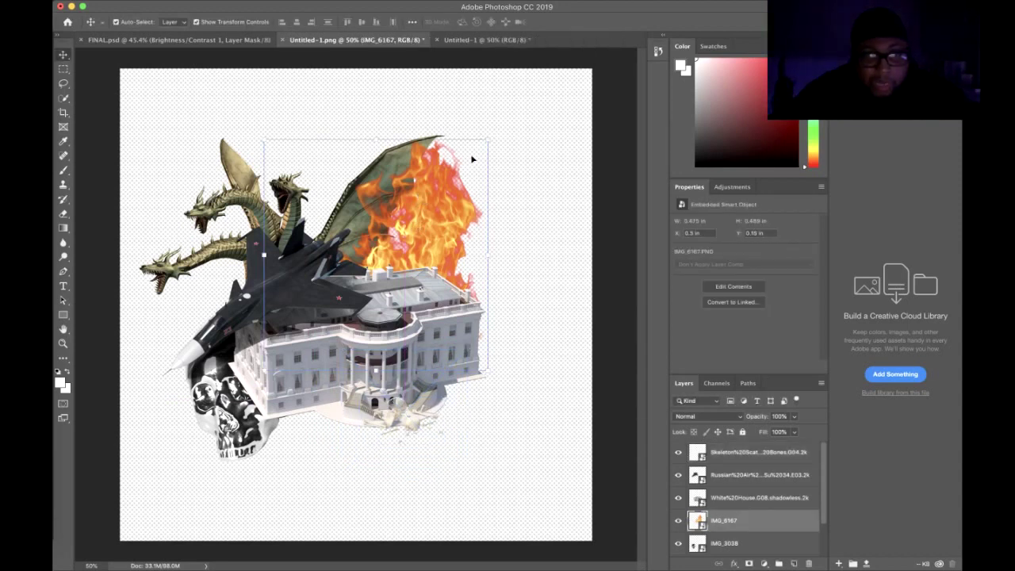
Nudge the fire up-left, the dragon slightly down, and the skull slightly into place
left_click_drag(446, 190, 437, 181)
left_click_drag(238, 183, 239, 193)
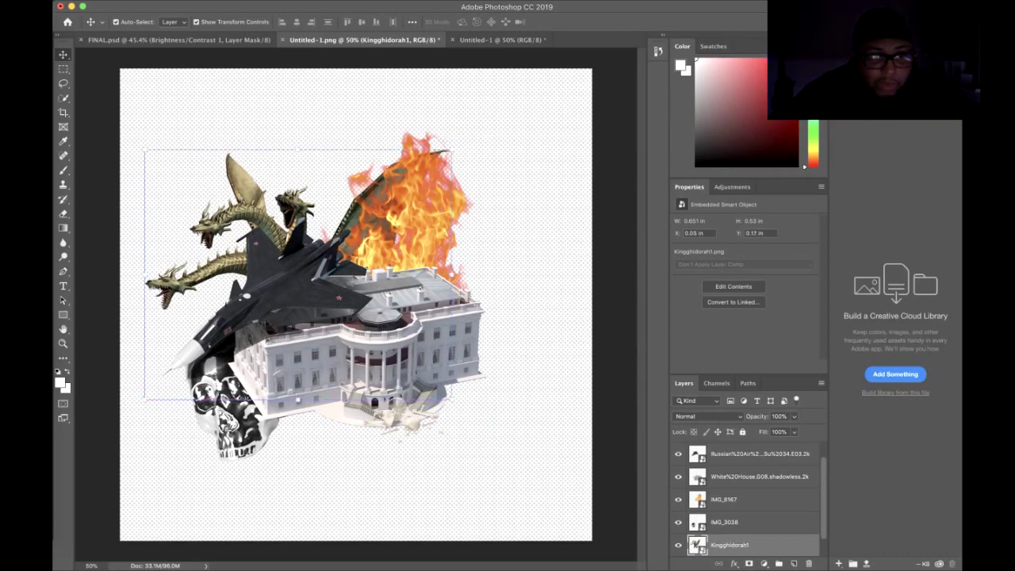
left_click(266, 444)
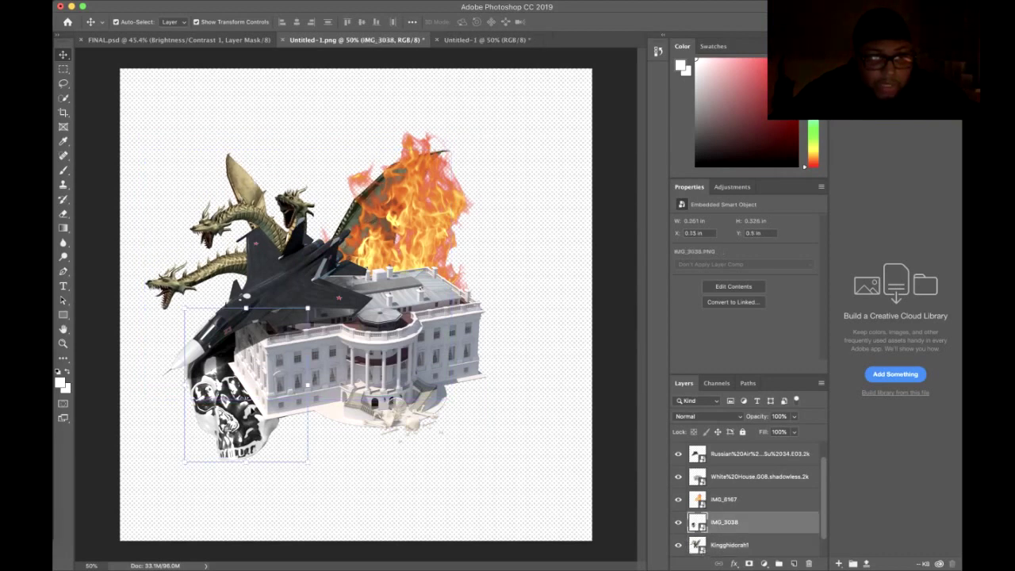
left_click_drag(248, 422, 250, 413)
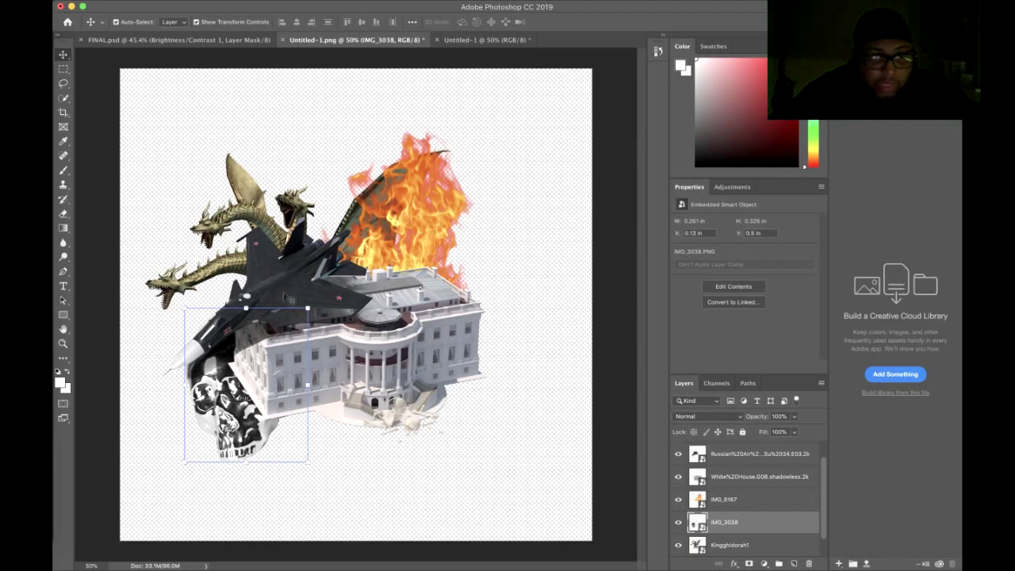
Enlarge the jet slightly with Free Transform, shift it up-left, and commit
left_click(295, 270)
key("super+t")
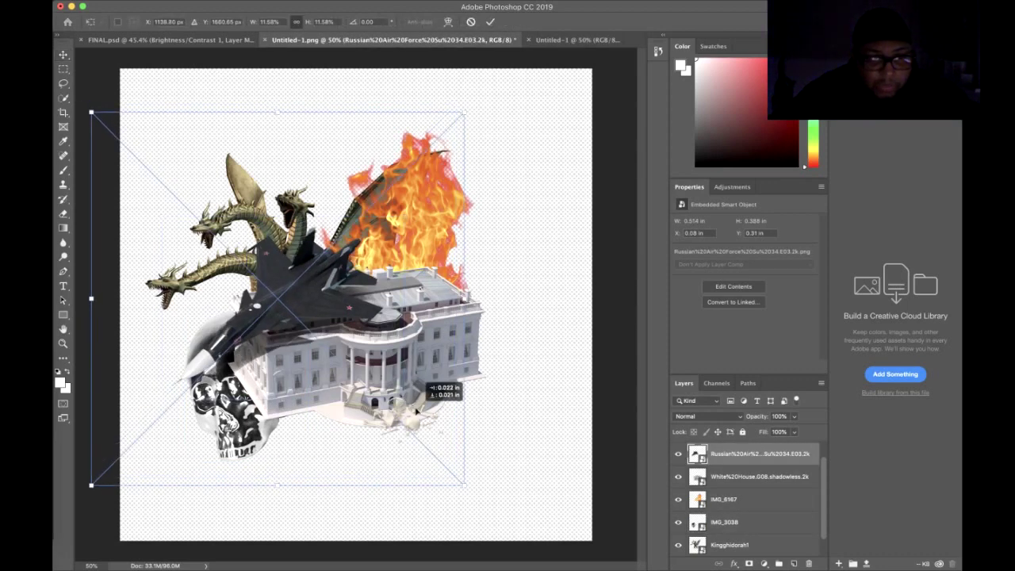
left_click_drag(457, 474, 466, 483)
left_click_drag(299, 298, 289, 283)
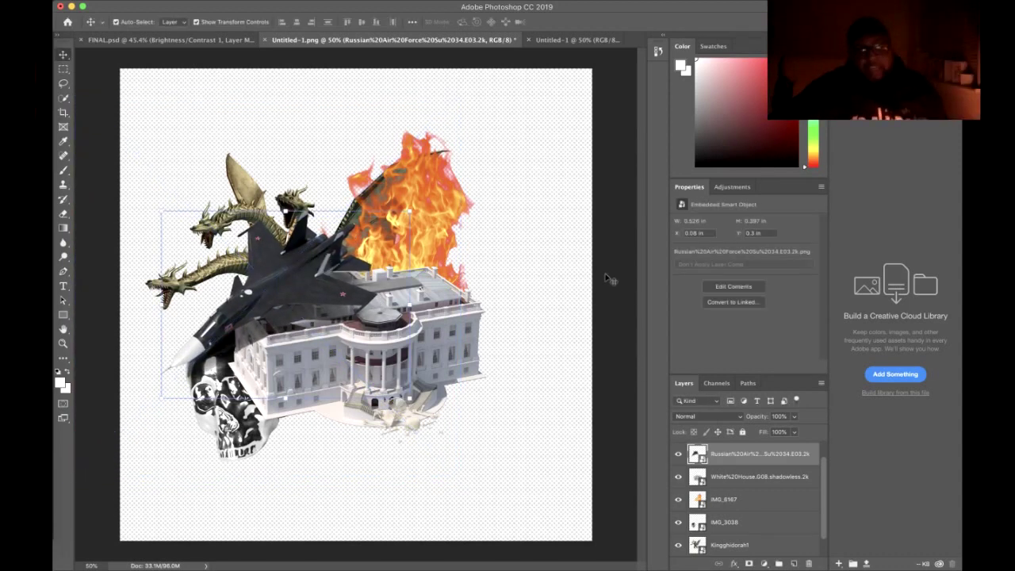
left_click(569, 293)
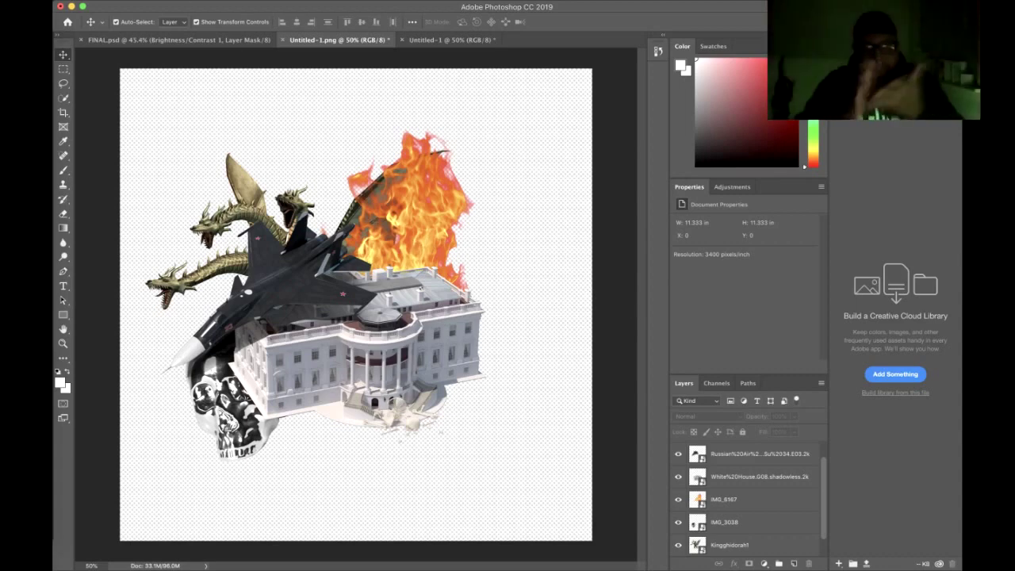
Begin a Save As with PNG format, cancel it, and return to the Home screen
left_click(134, 3)
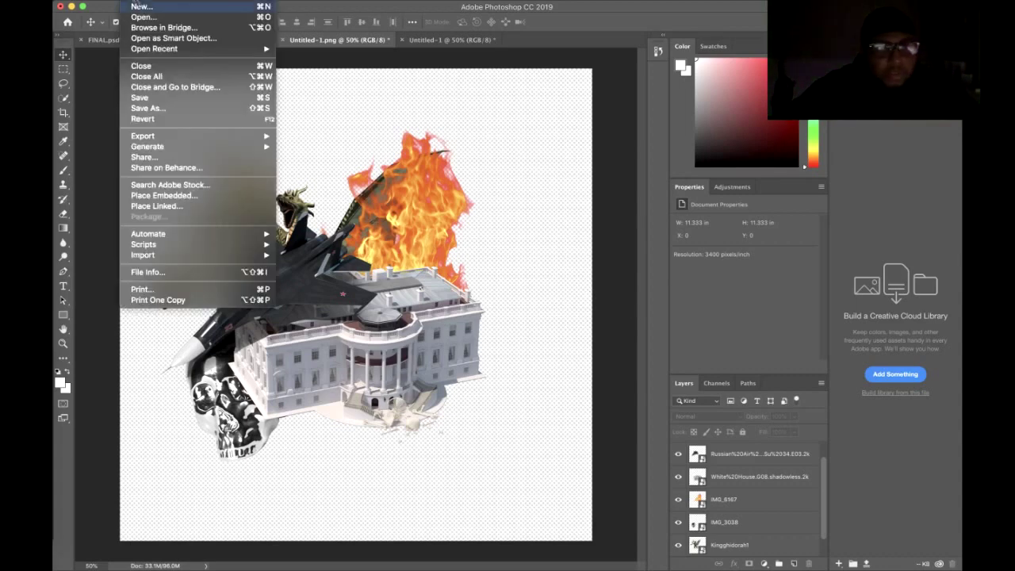
mouse_move(155, 3)
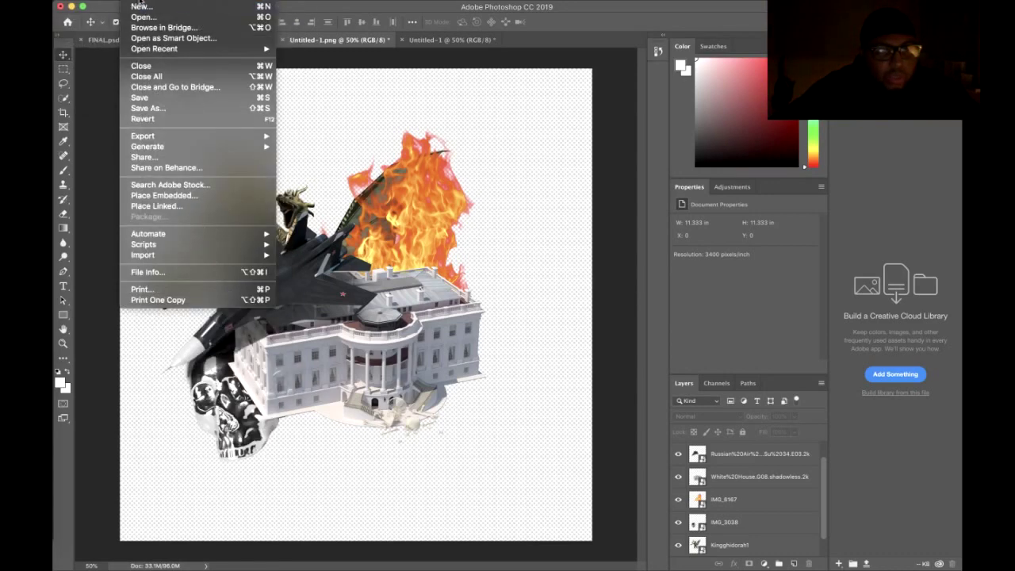
left_click(191, 111)
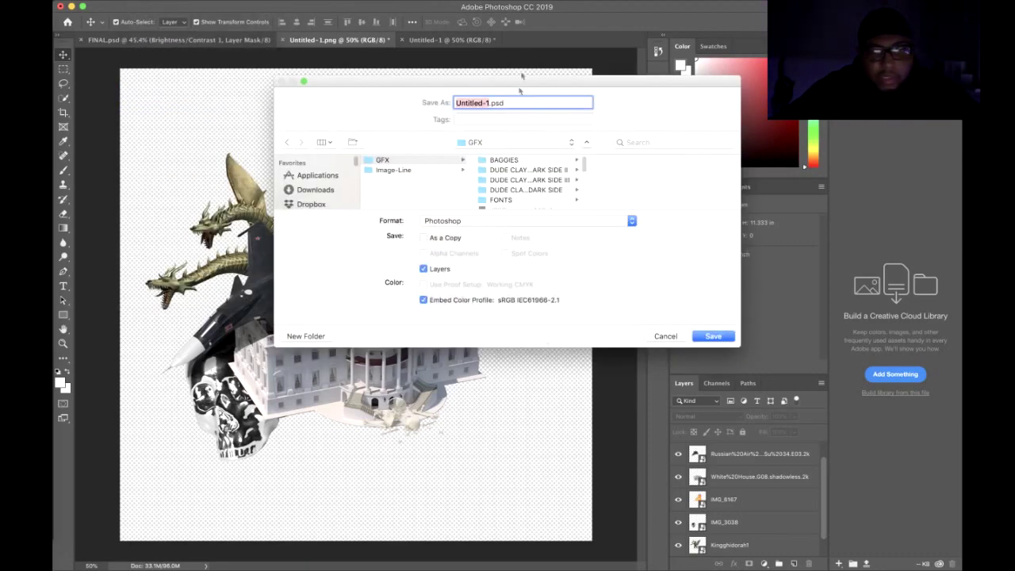
left_click(627, 228)
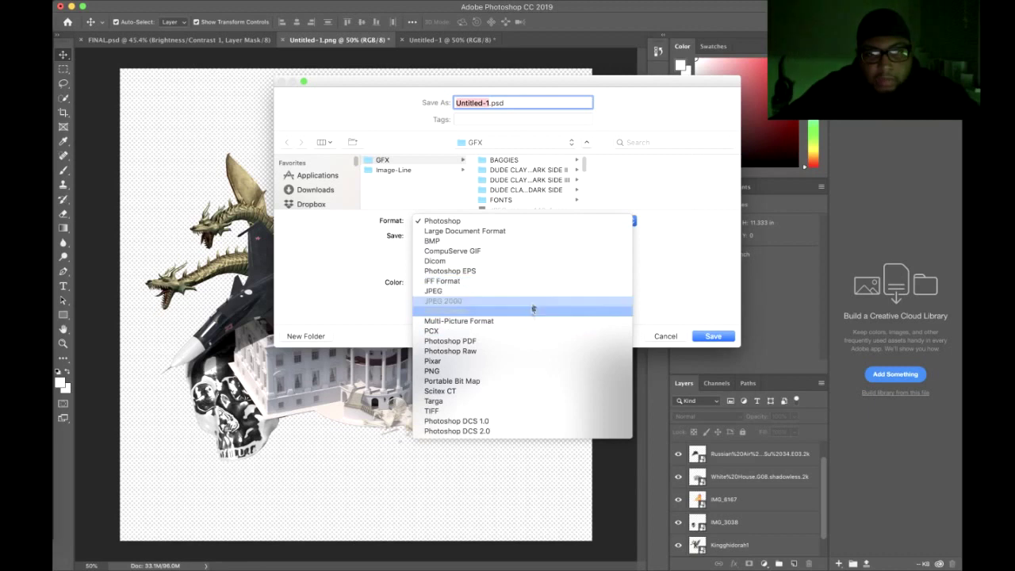
left_click(537, 372)
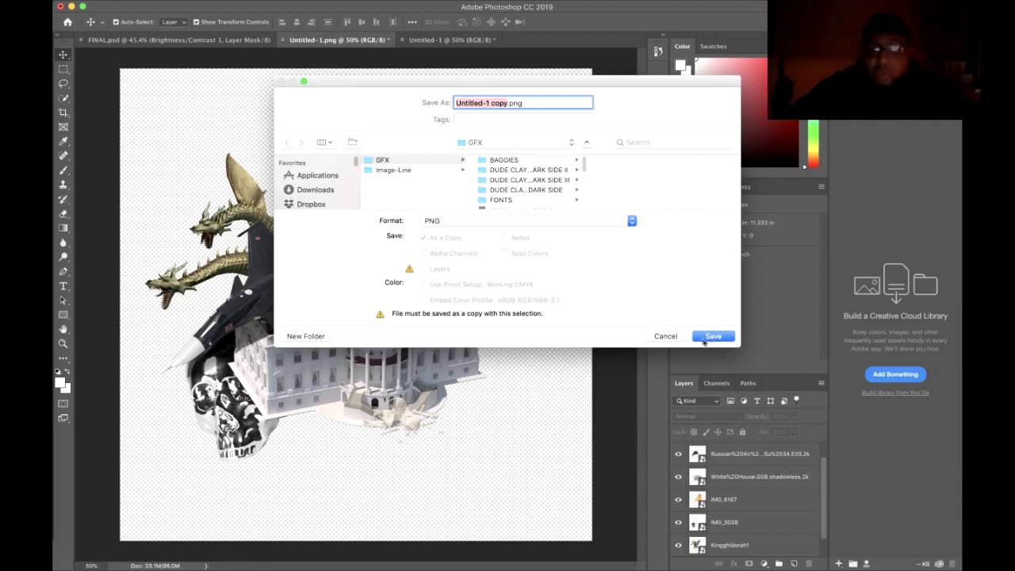
left_click(671, 337)
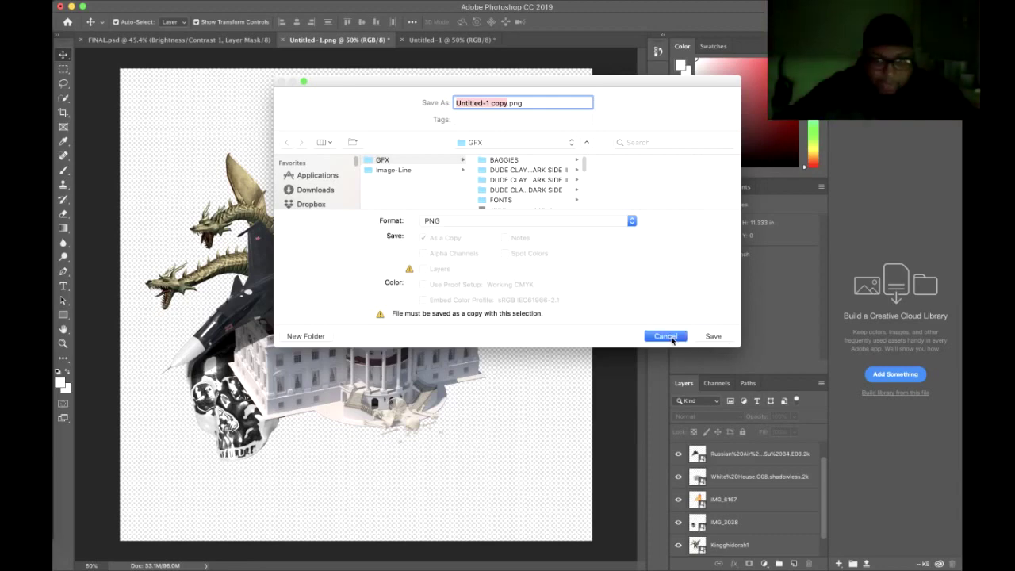
left_click(67, 22)
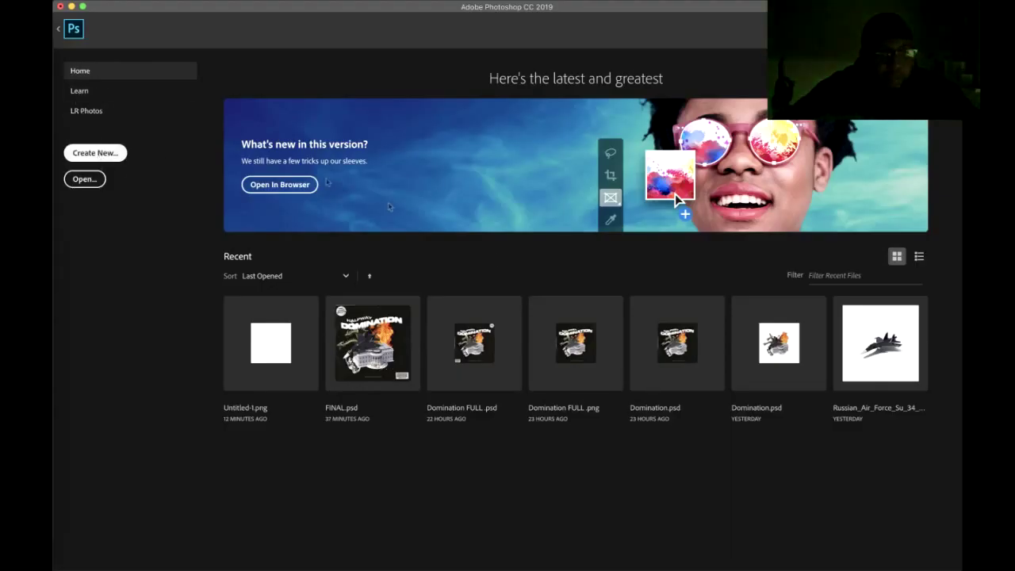
Create a black 3400 × 3400 px, 300 ppi document from the Custom preset and fit it to the window
left_click(102, 154)
left_click(355, 334)
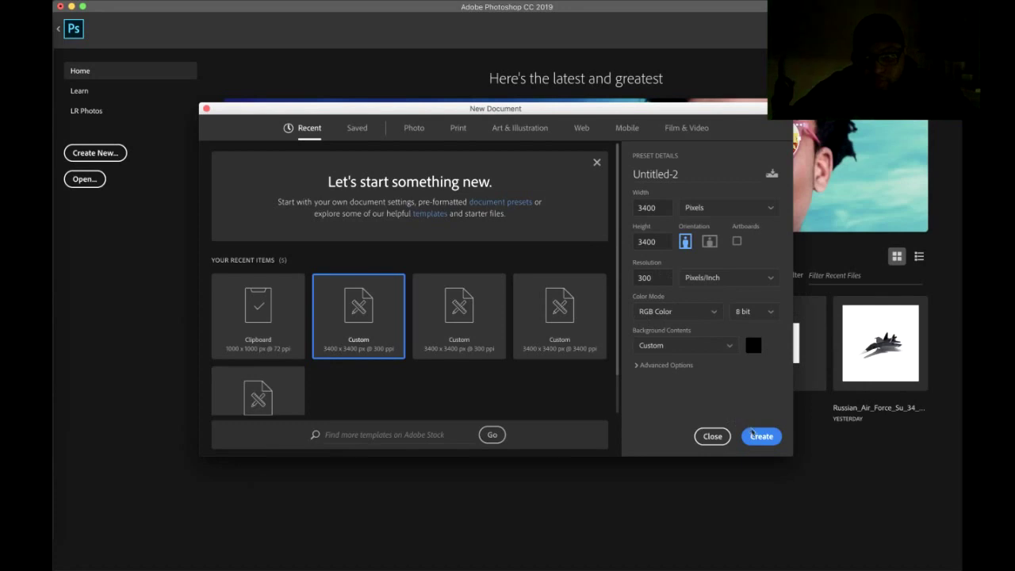
left_click(761, 437)
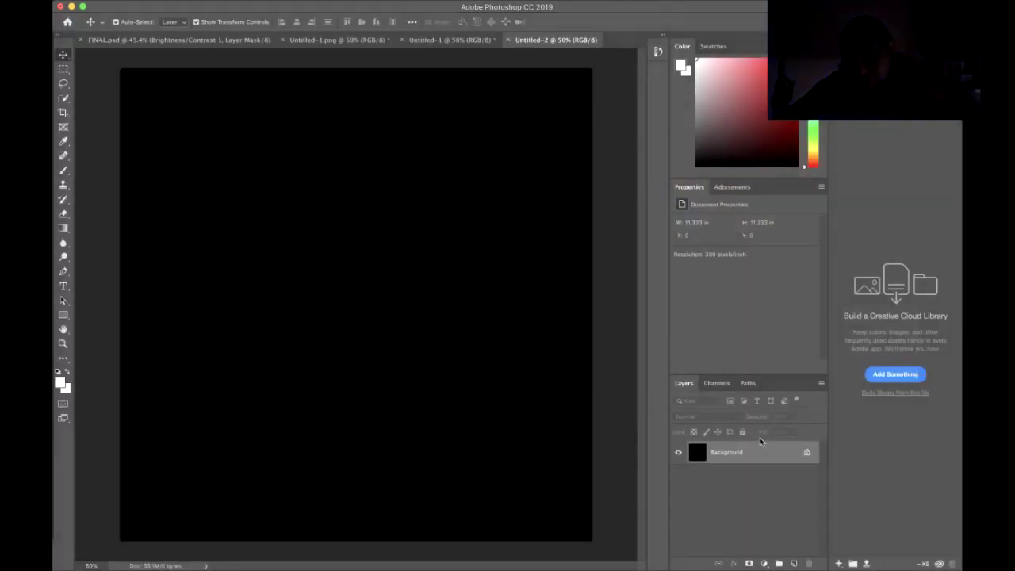
key("super+0")
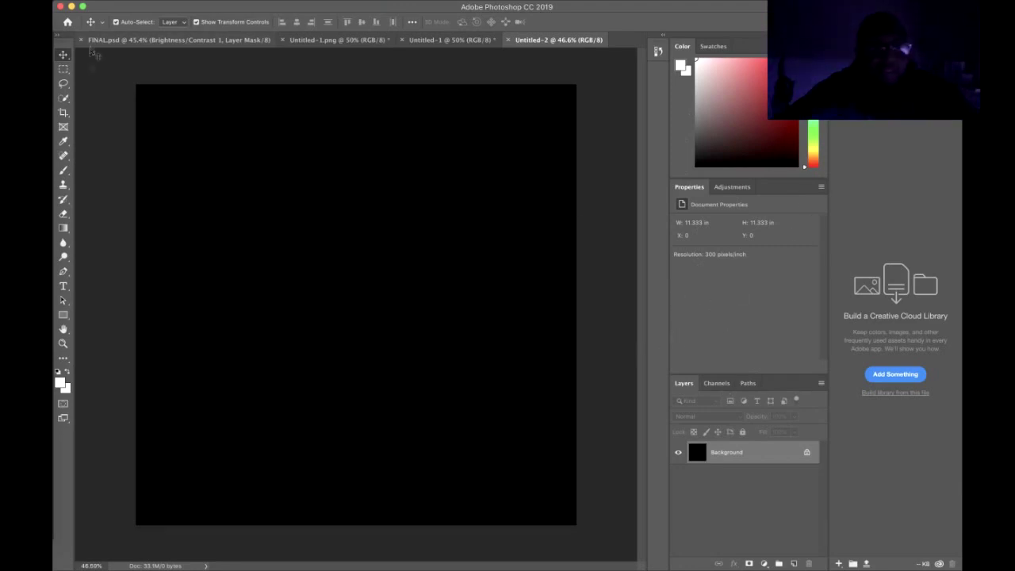
left_click(55, 40)
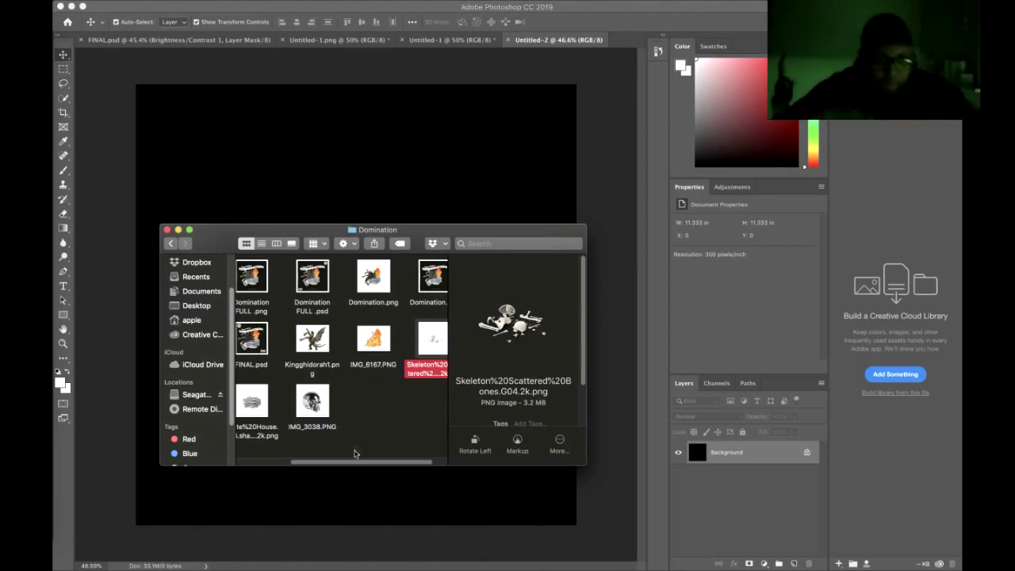
Drag Domination.png from Finder onto the canvas, enlarge it and shift it up-left
scroll(327, 453, "left", 2)
scroll(329, 444, "right", 3)
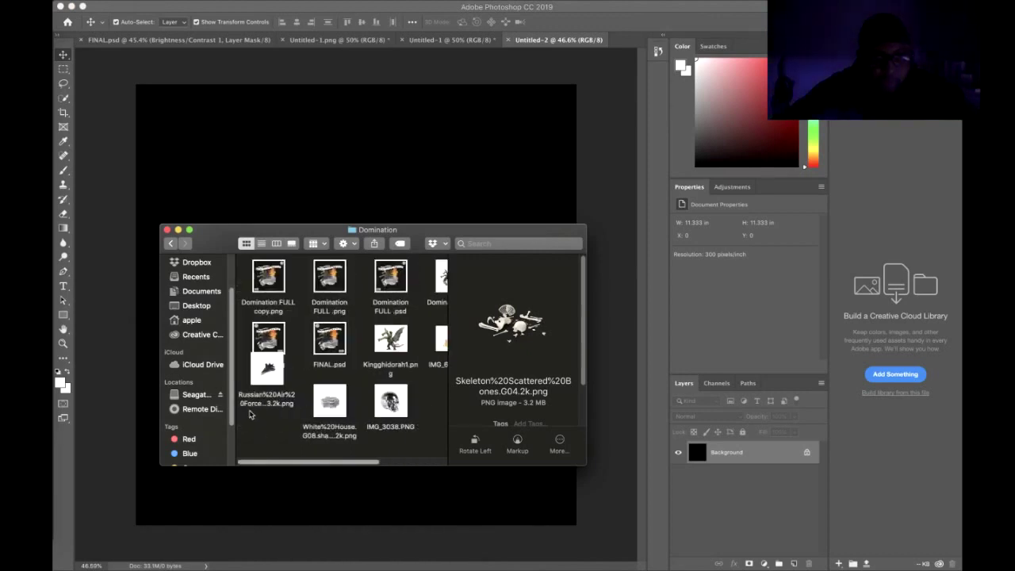
left_click(392, 274)
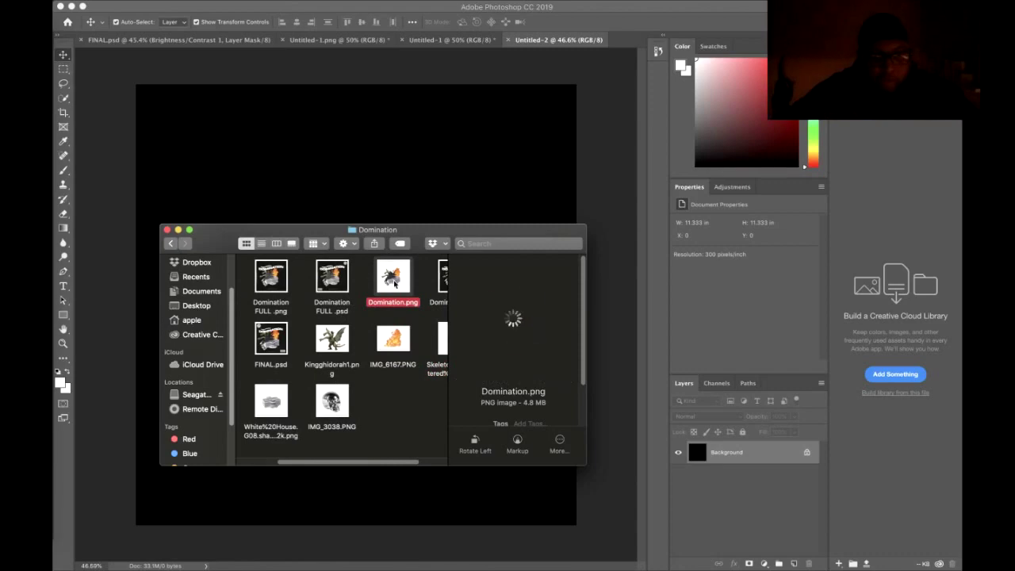
left_click_drag(393, 273, 368, 157)
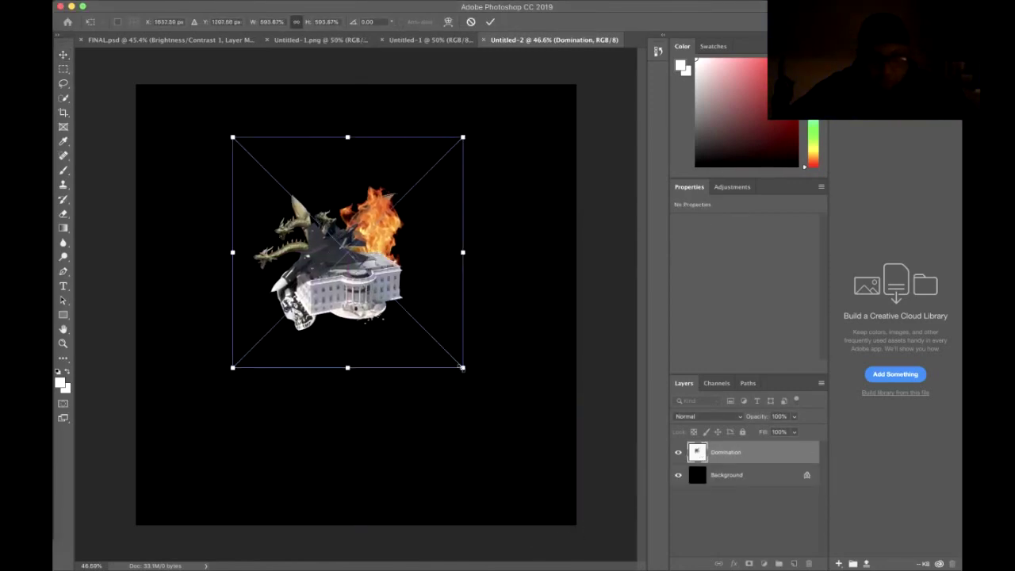
left_click_drag(463, 368, 558, 538)
left_click_drag(597, 503, 634, 562)
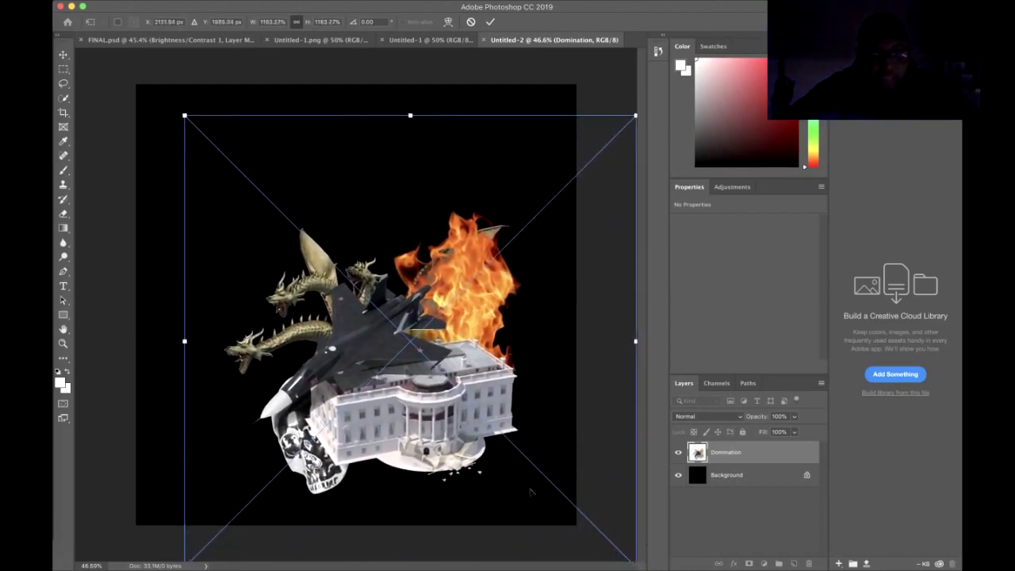
left_click_drag(456, 424, 408, 387)
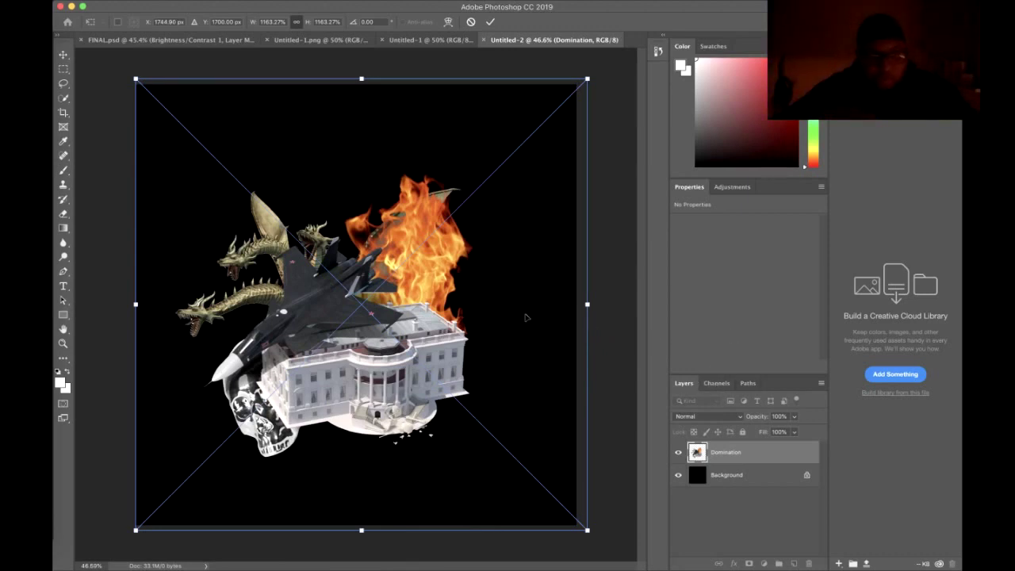
key("Return")
Enlarge the collage further to 1258%, centre it on the canvas, commit and deselect
left_click_drag(369, 291, 391, 286)
left_click_drag(497, 458, 597, 517)
left_click_drag(407, 357, 423, 381)
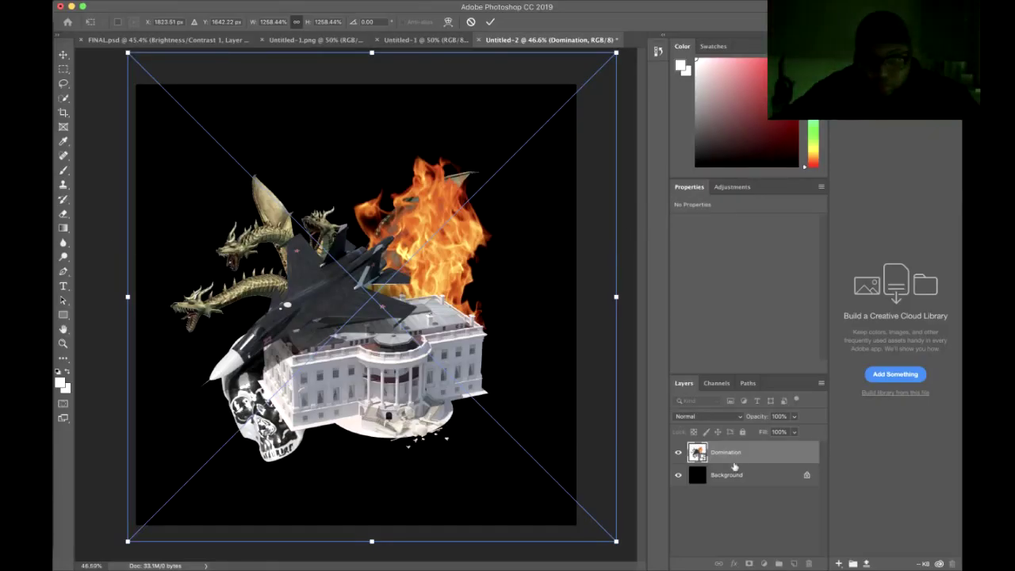
key("Return")
left_click(594, 370)
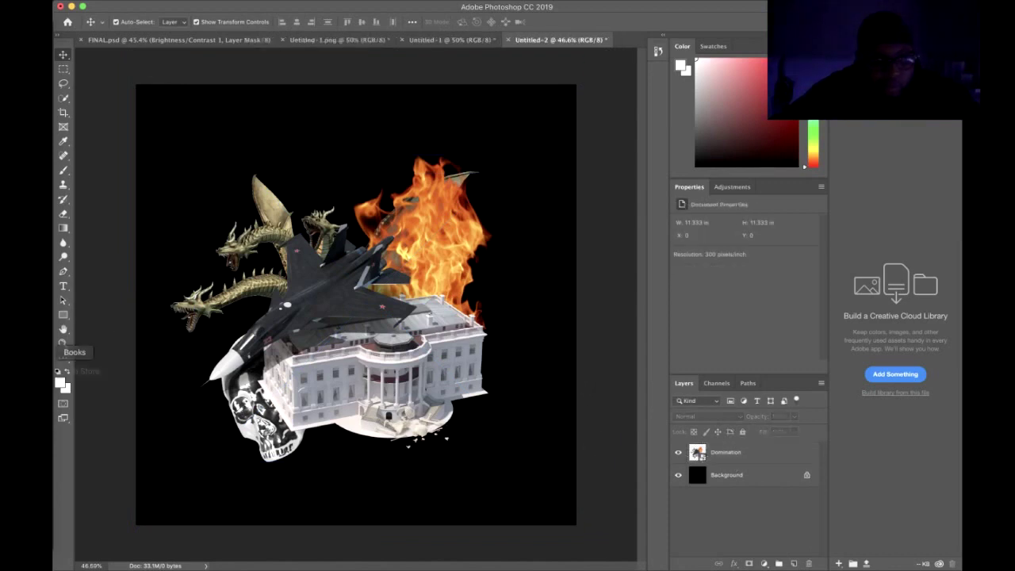
Add the DOMINATION title and scale it up, placing it on the centre guide
left_click(65, 287)
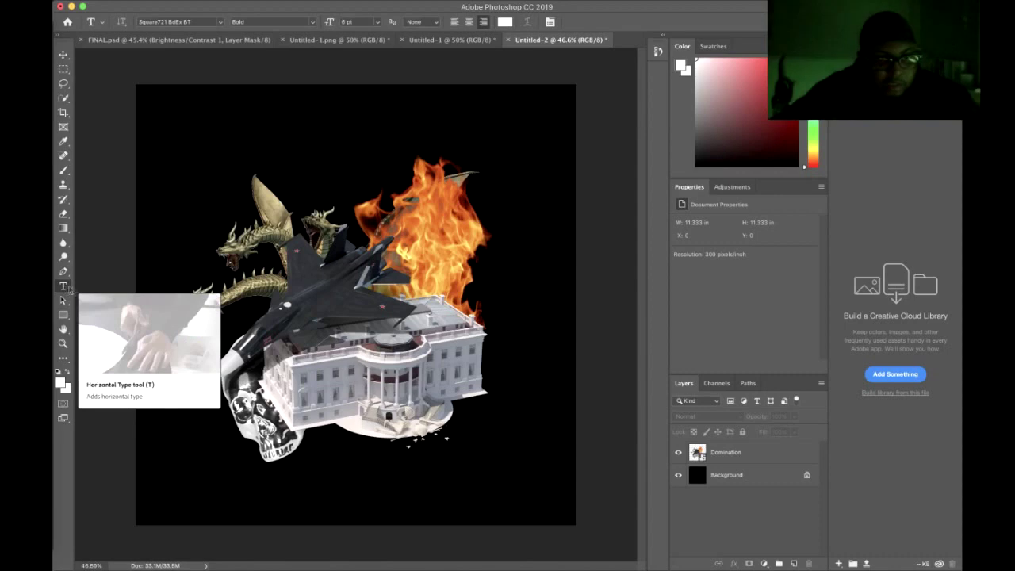
left_click(244, 144)
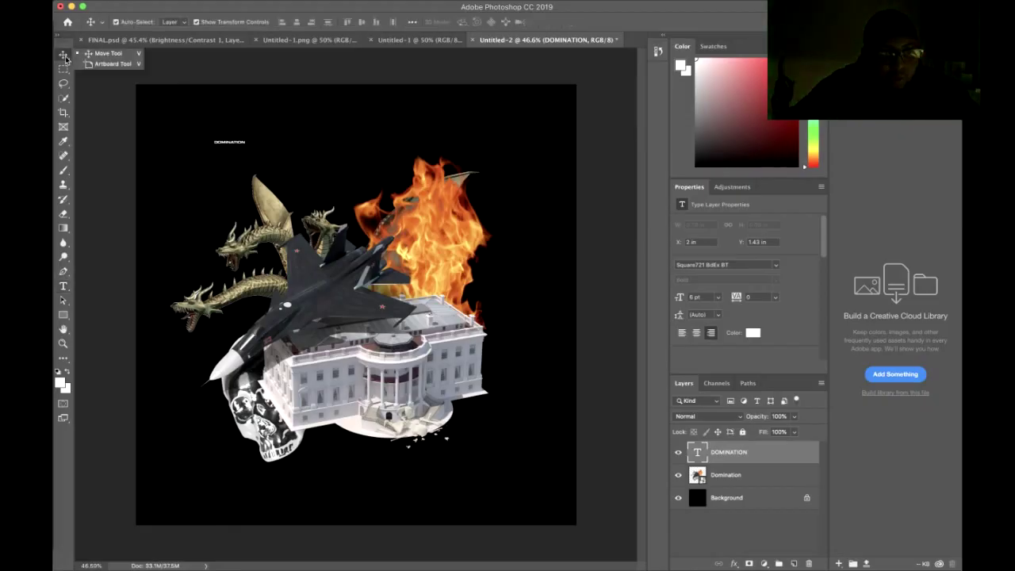
left_click(63, 57)
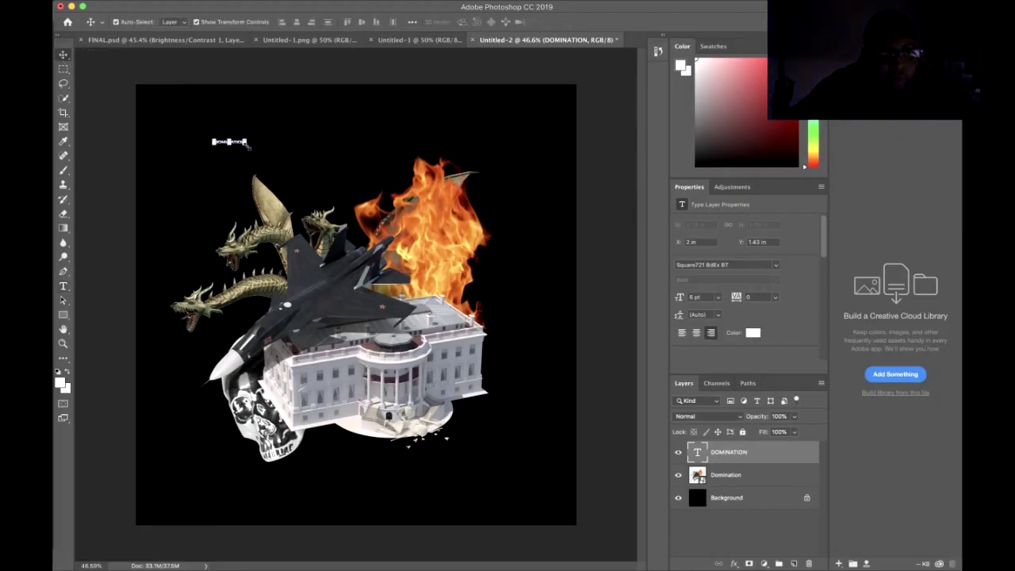
left_click_drag(247, 144, 567, 305)
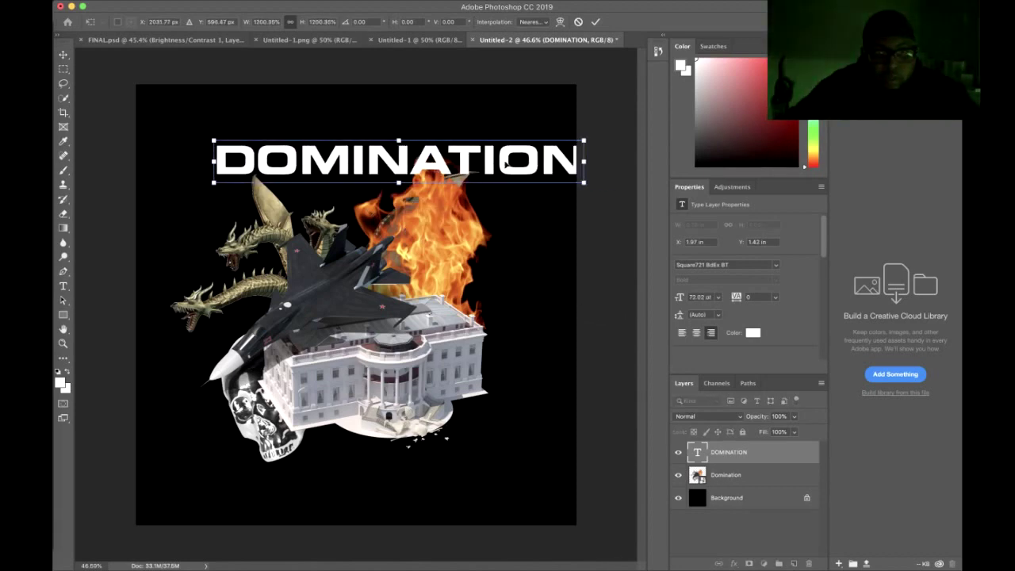
left_click_drag(505, 163, 462, 148)
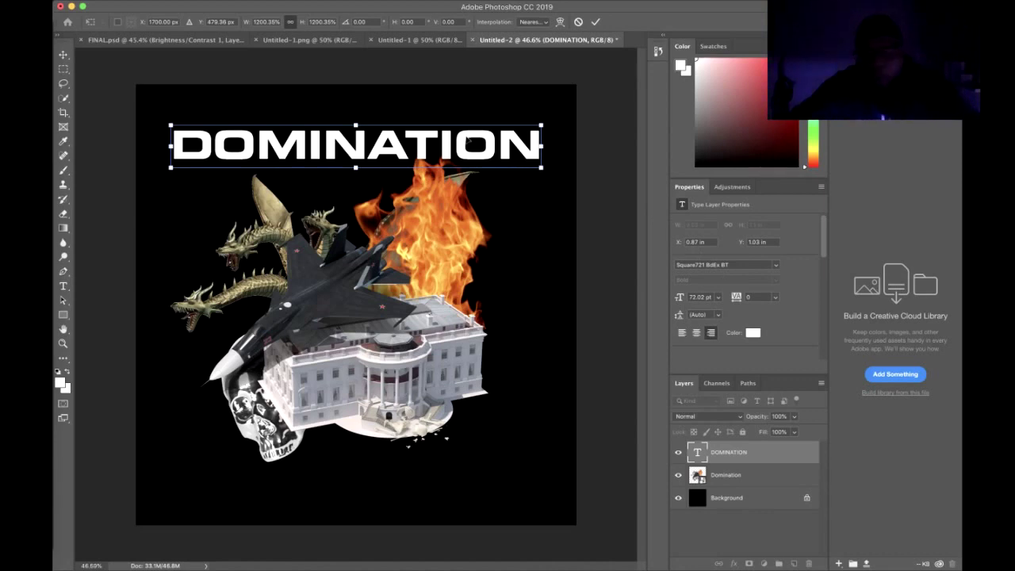
mouse_move(469, 141)
left_mouse_down()
mouse_move(499, 139)
mouse_move(470, 148)
left_mouse_up()
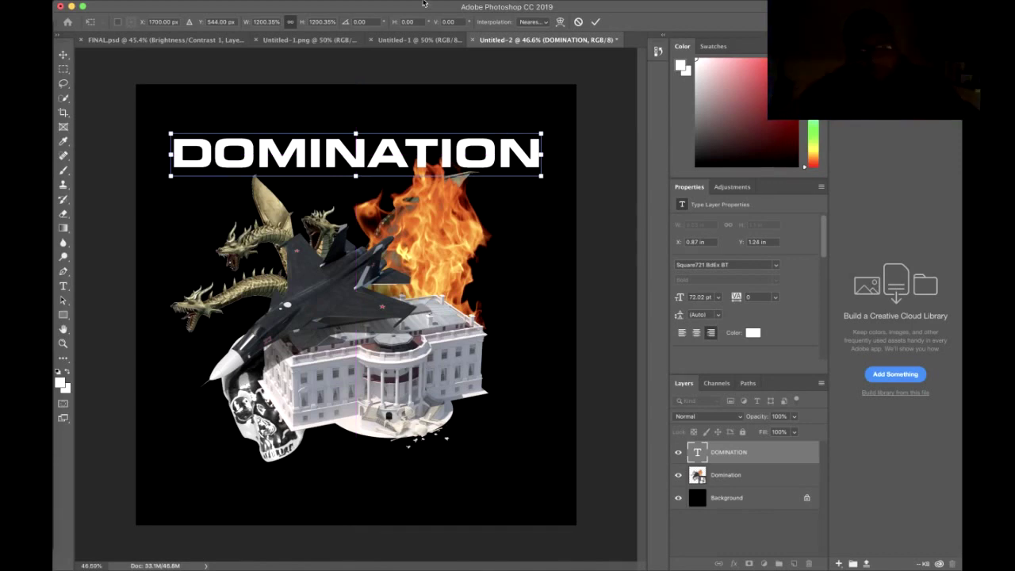
Open Warp Text for the DOMINATION title and show its Style list
left_click(561, 22)
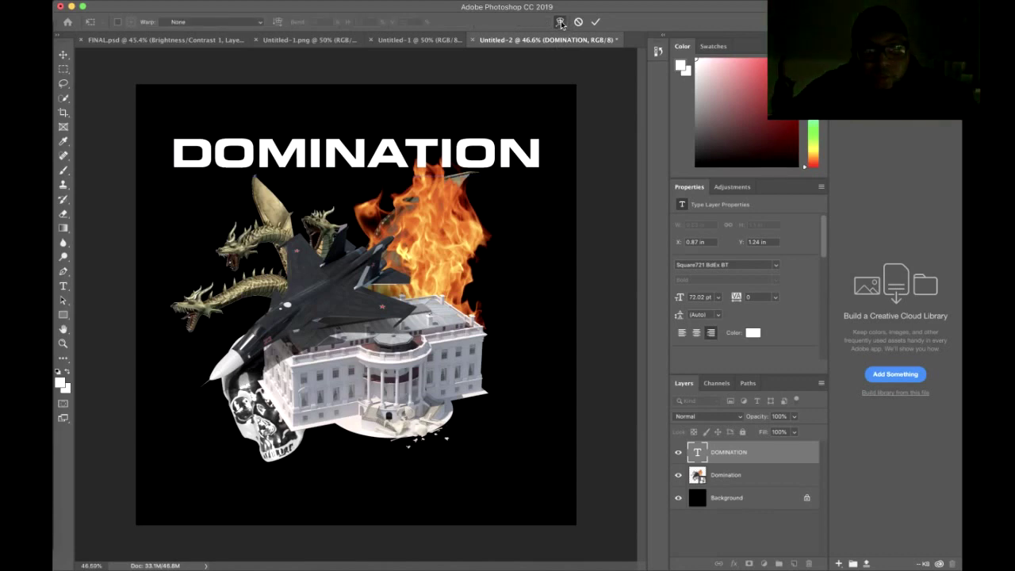
left_click(561, 23)
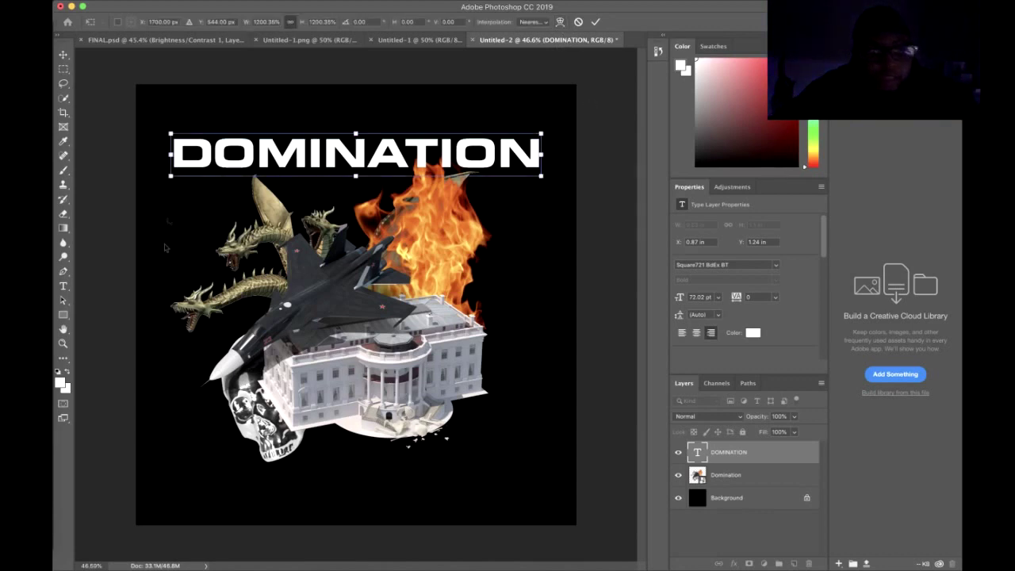
left_click(64, 286)
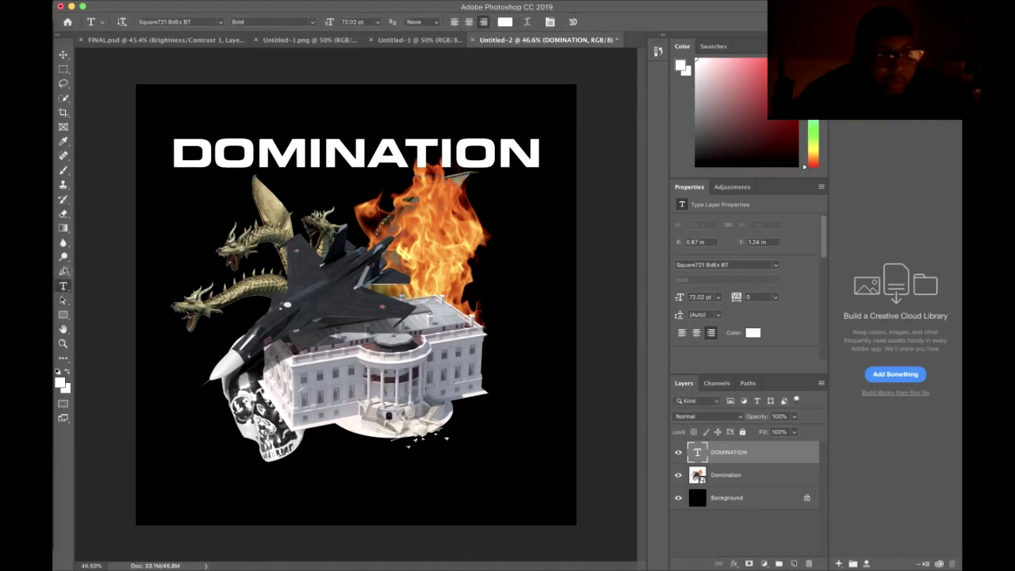
left_click(528, 22)
left_click(525, 222)
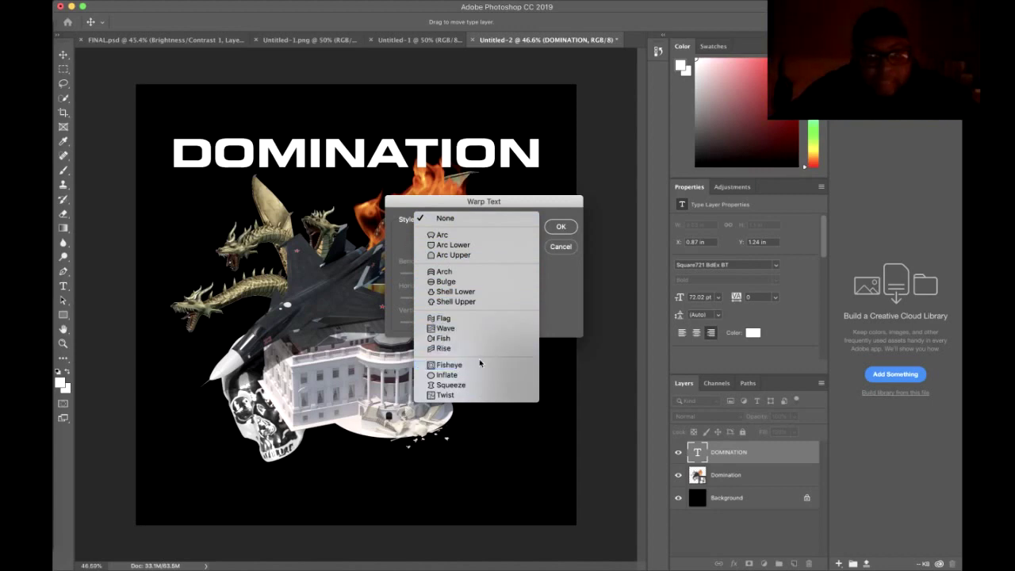
Apply the Flag warp (Bend +50%) to DOMINATION, then browse the File and Edit menus
left_click(467, 320)
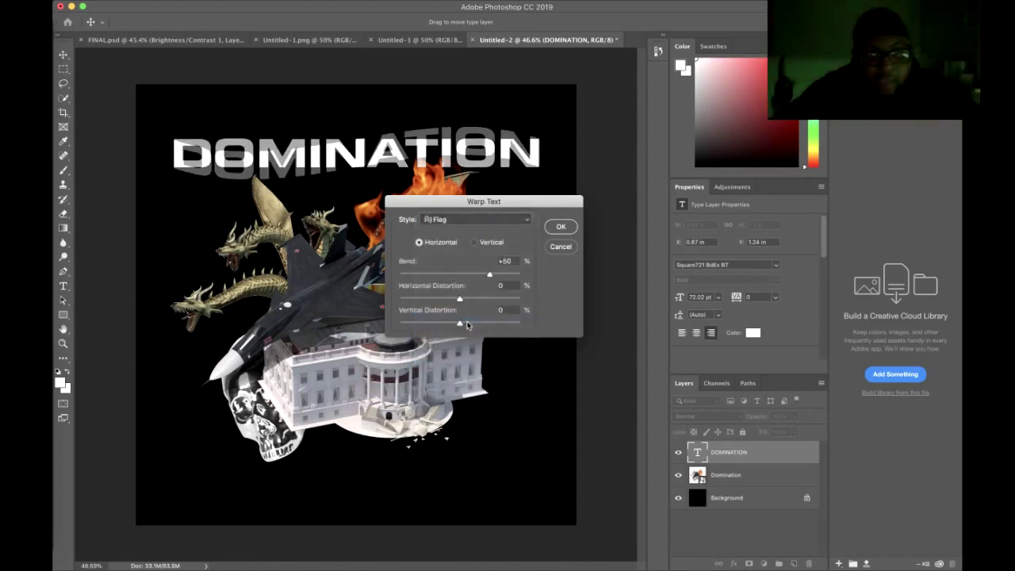
left_click(551, 226)
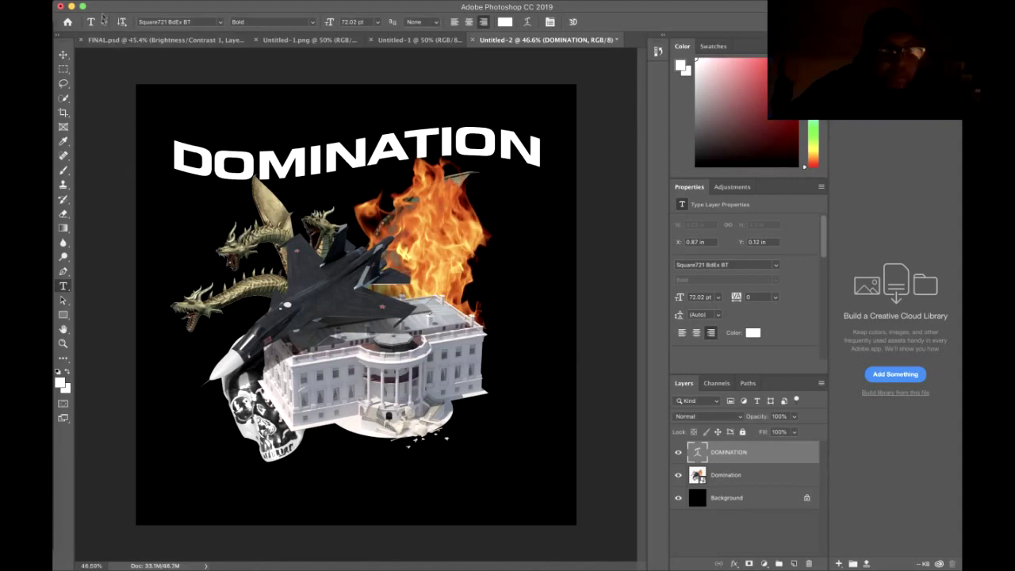
left_click(131, 1)
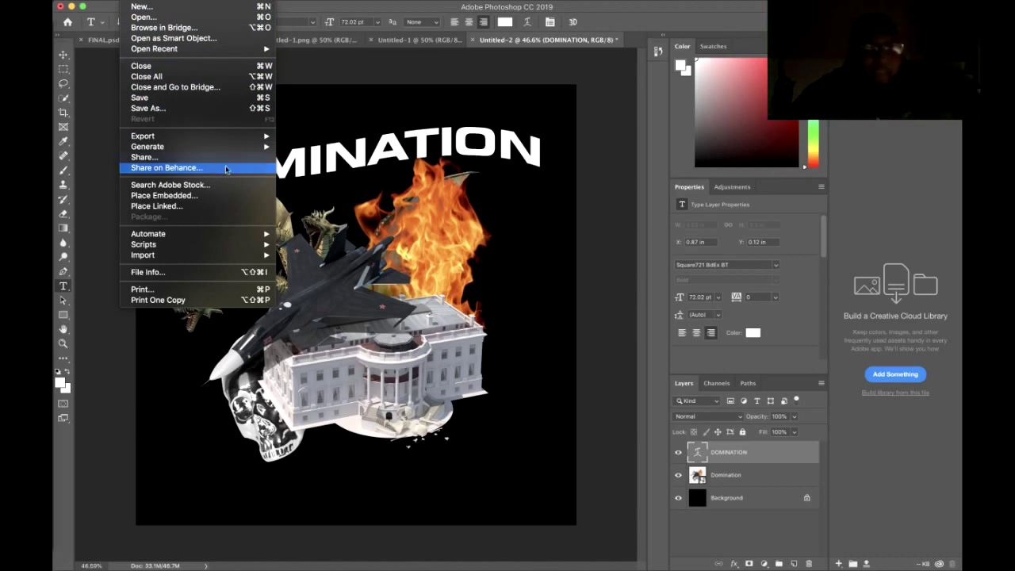
mouse_move(235, 150)
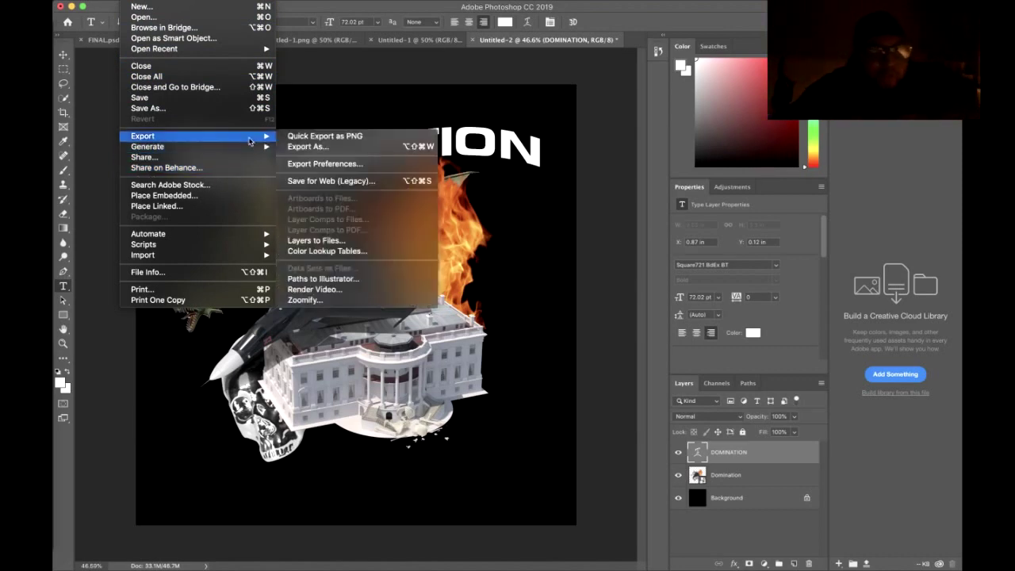
mouse_move(158, 0)
mouse_move(223, 253)
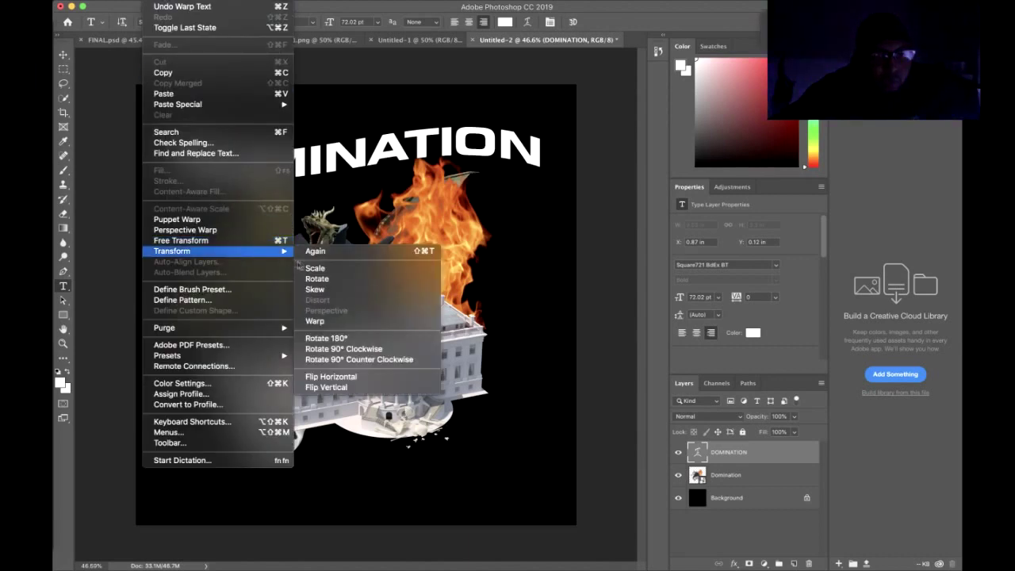
Rotate the DOMINATION title to a slight counterclockwise tilt of about -1.9°
left_click(334, 284)
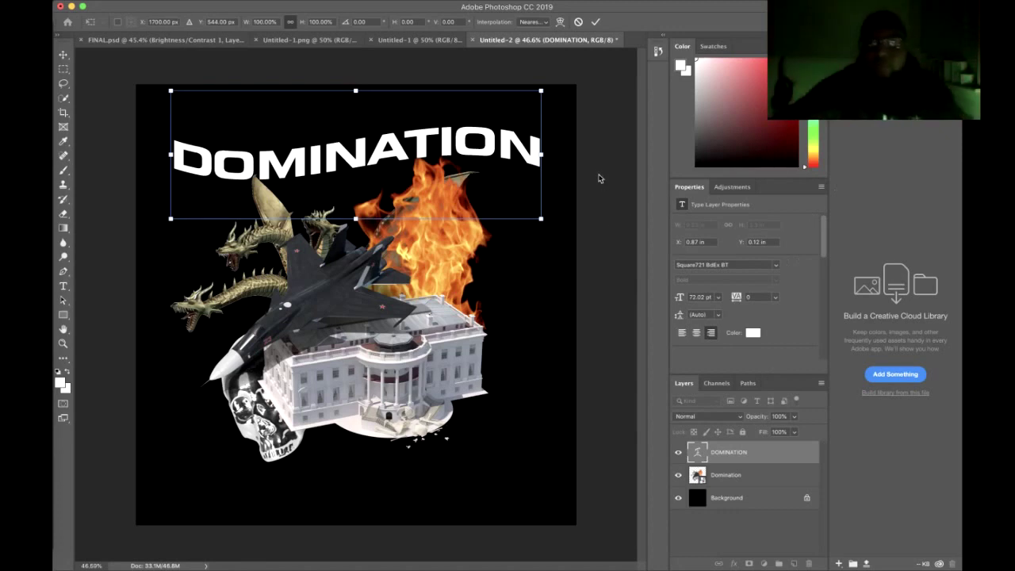
left_click_drag(544, 85, 541, 62)
left_click_drag(492, 137, 481, 155)
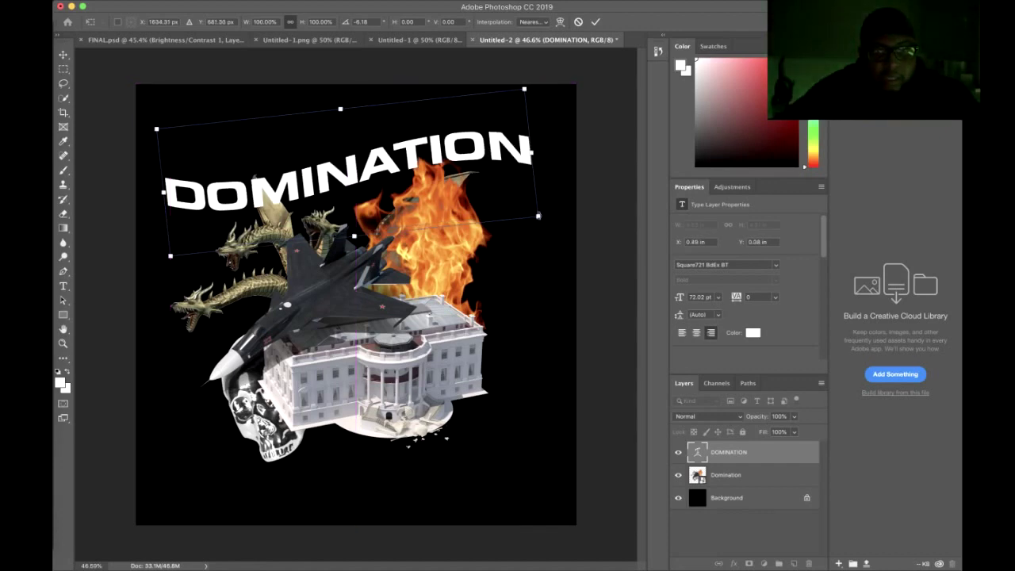
left_click_drag(529, 212, 535, 230)
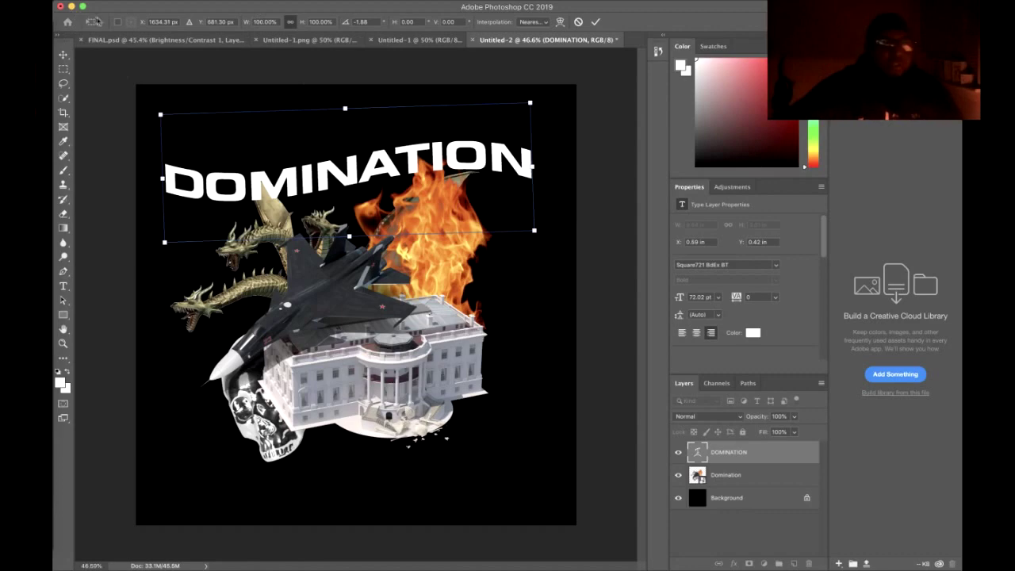
Scale the title down to about 93.6% (67.45 pt), nudge it down-right and apply
left_click(120, 2)
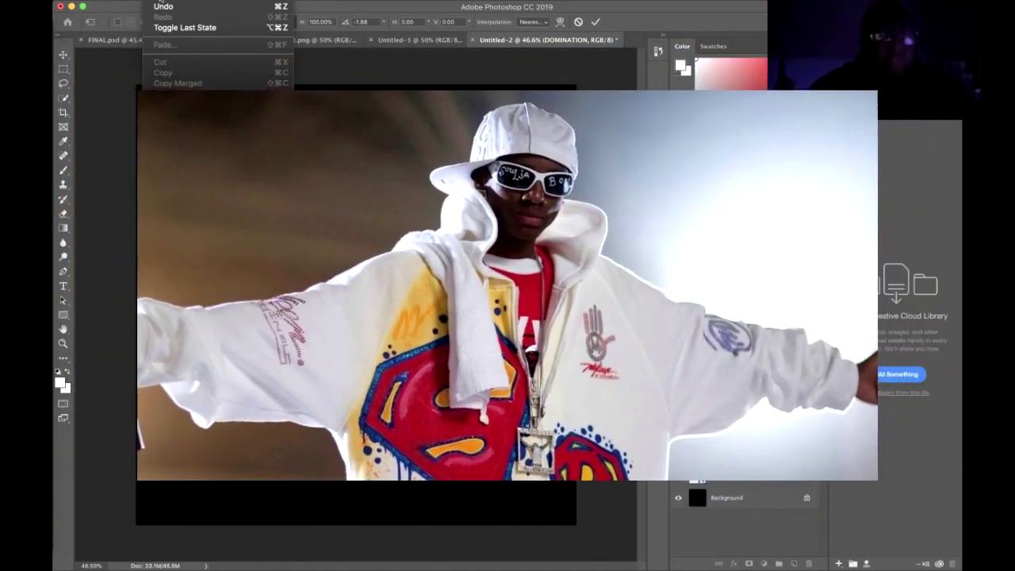
left_click(161, 4)
left_click(161, 4)
left_click(228, 238)
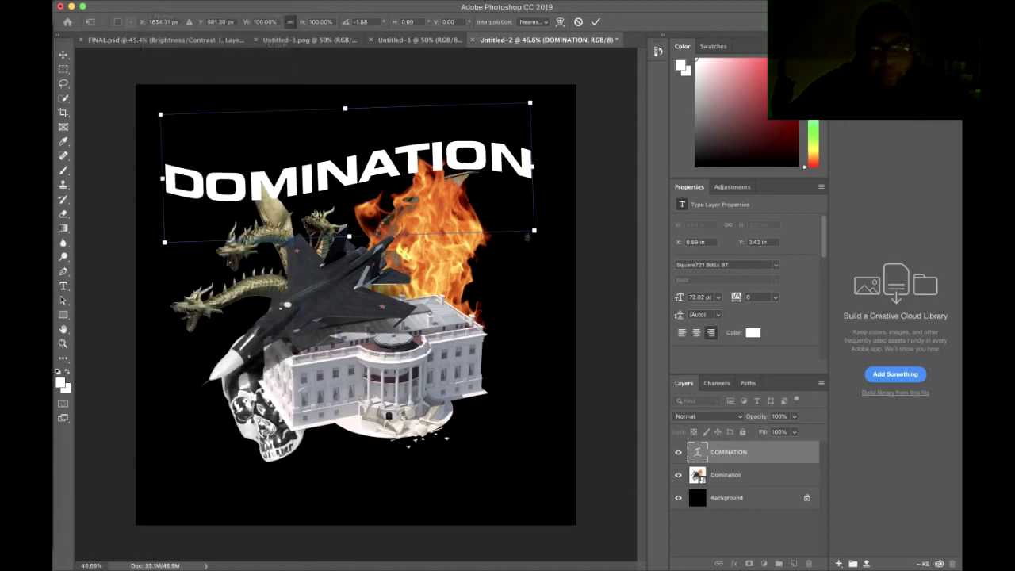
left_click_drag(534, 232, 510, 228)
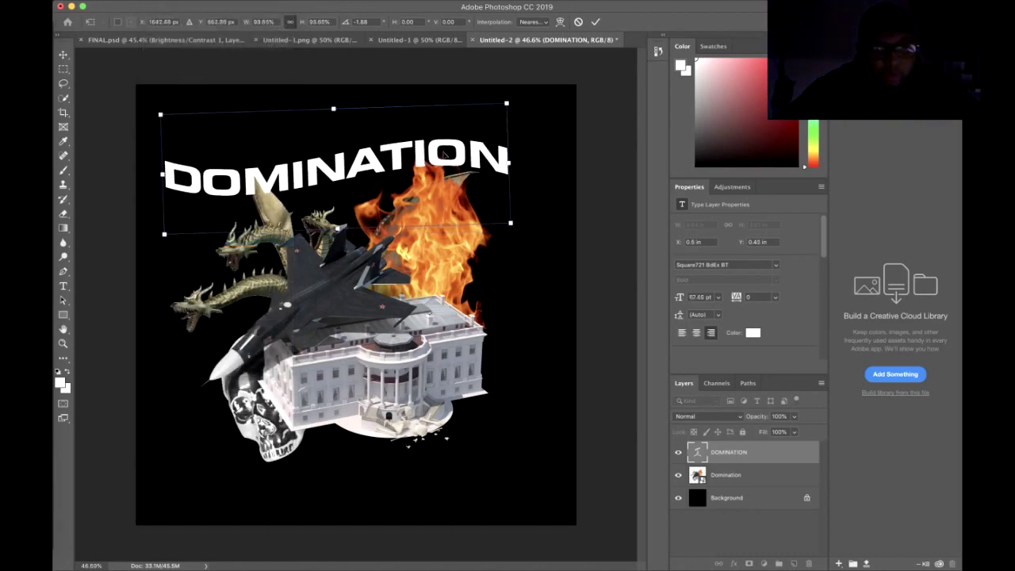
left_click_drag(446, 153, 453, 161)
key("Return")
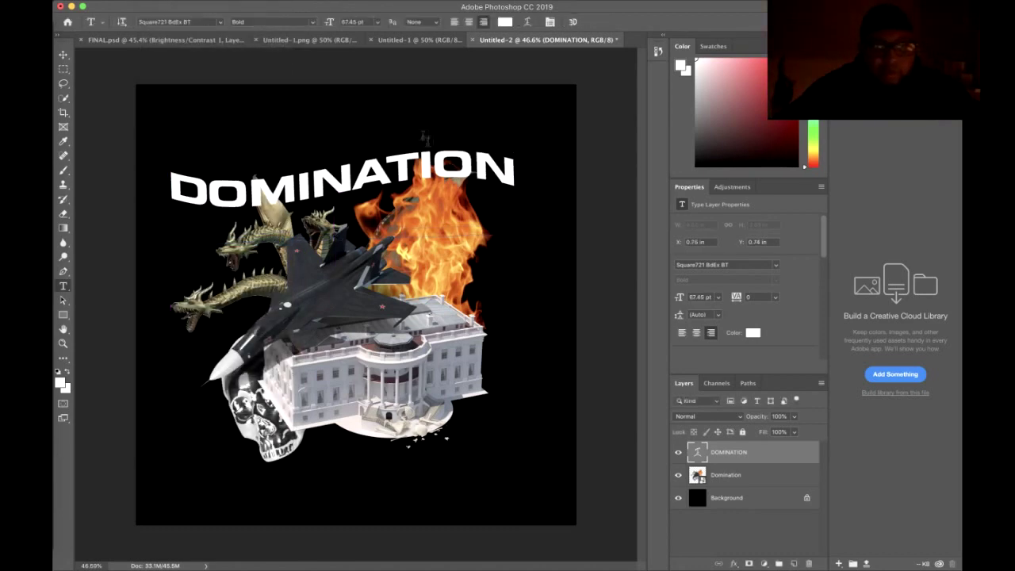
Add a drop shadow to the DOMINATION title and reduce its spread to 38%
left_click(325, 189)
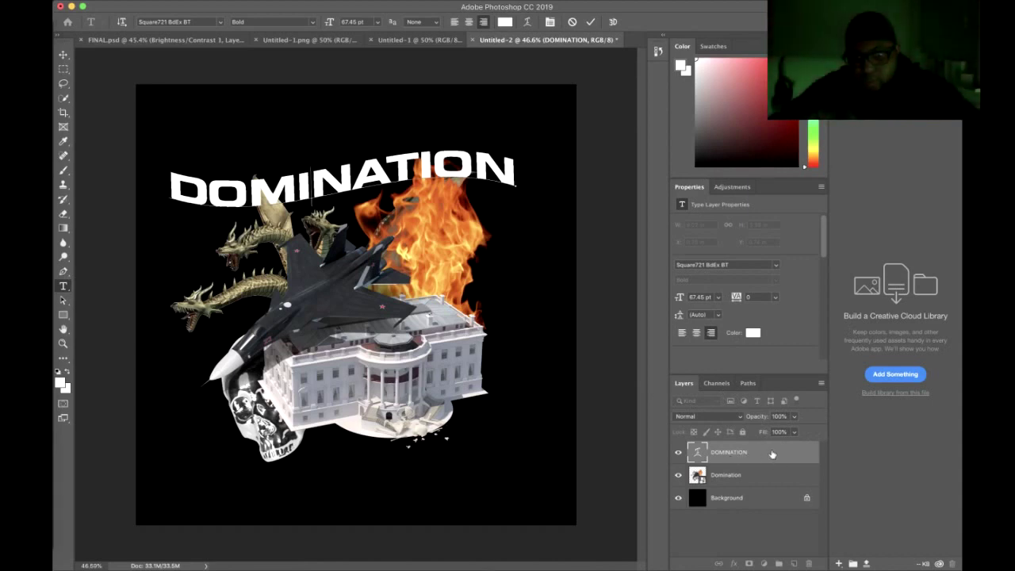
left_click(770, 455)
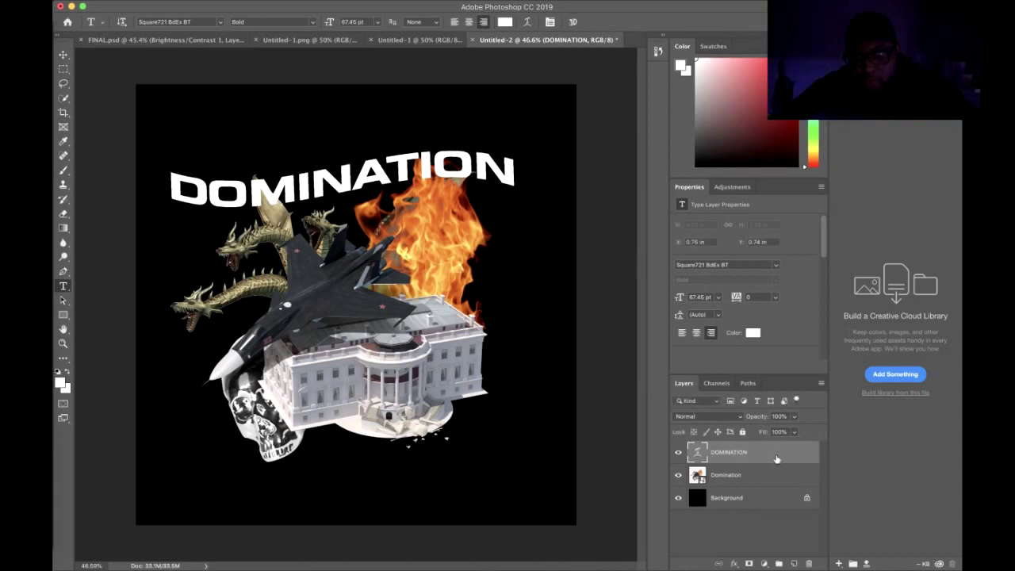
double_click(776, 459)
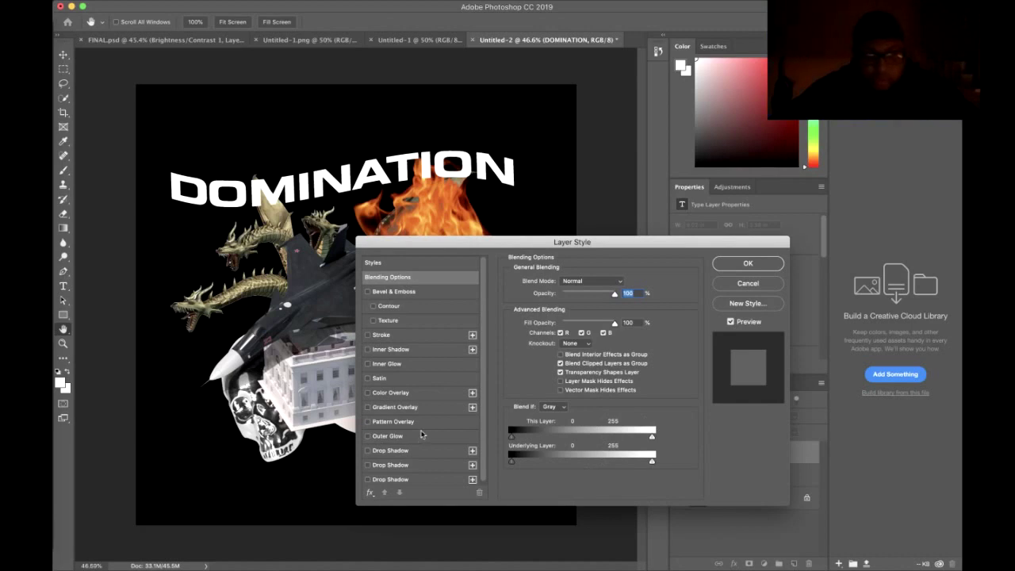
left_click(368, 480)
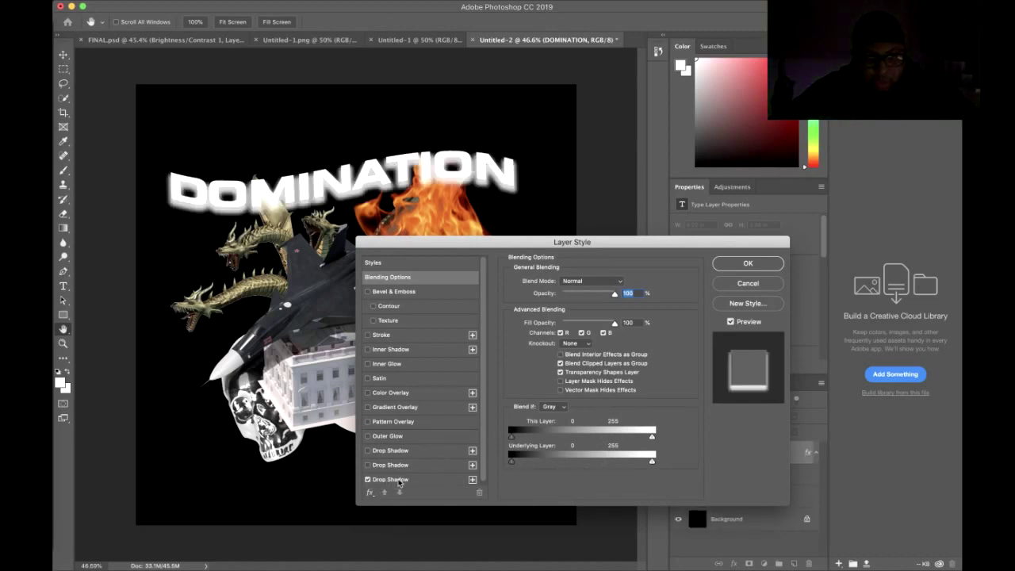
left_click(397, 480)
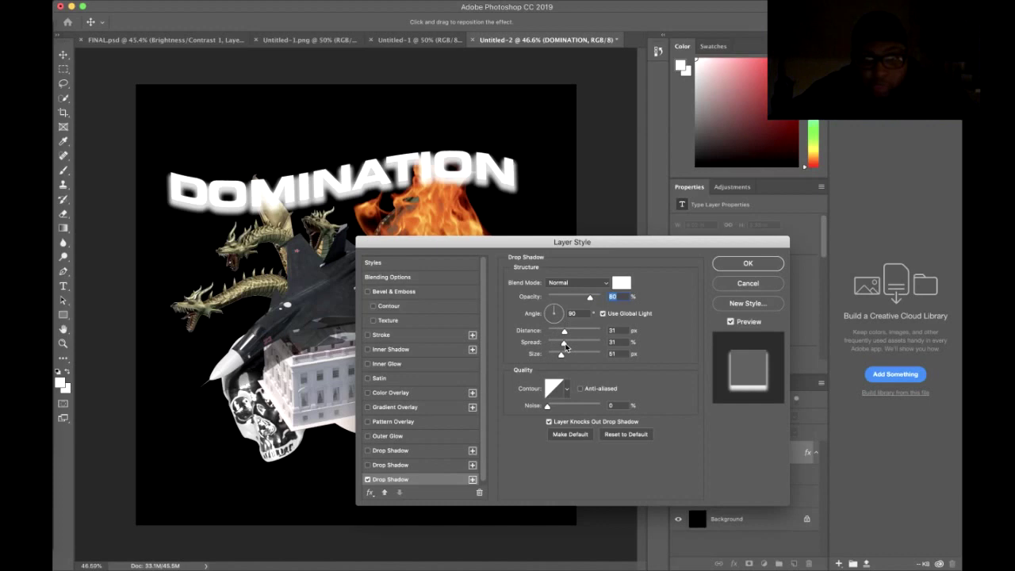
left_click_drag(565, 345, 562, 345)
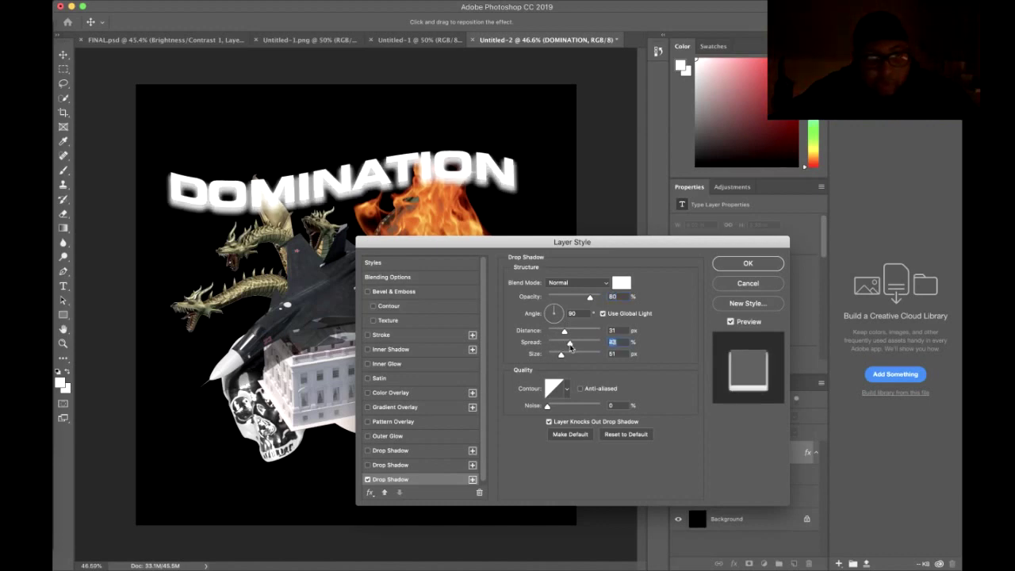
left_click_drag(570, 347, 566, 347)
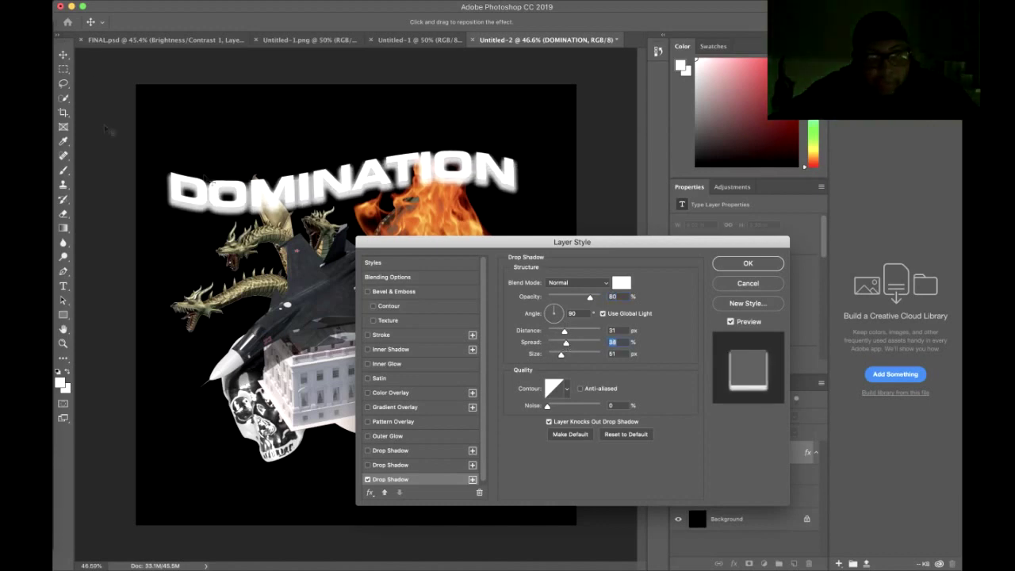
Adjust the shadow's distance and angle, set Normal blend mode, tighten spread to 17%, and apply
left_click_drag(181, 211, 176, 206)
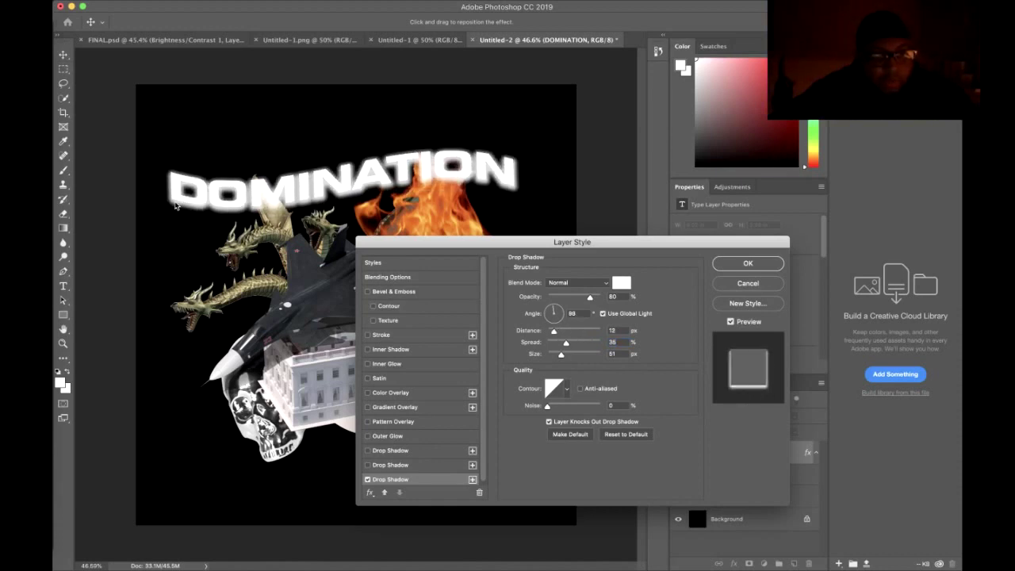
left_click(554, 320)
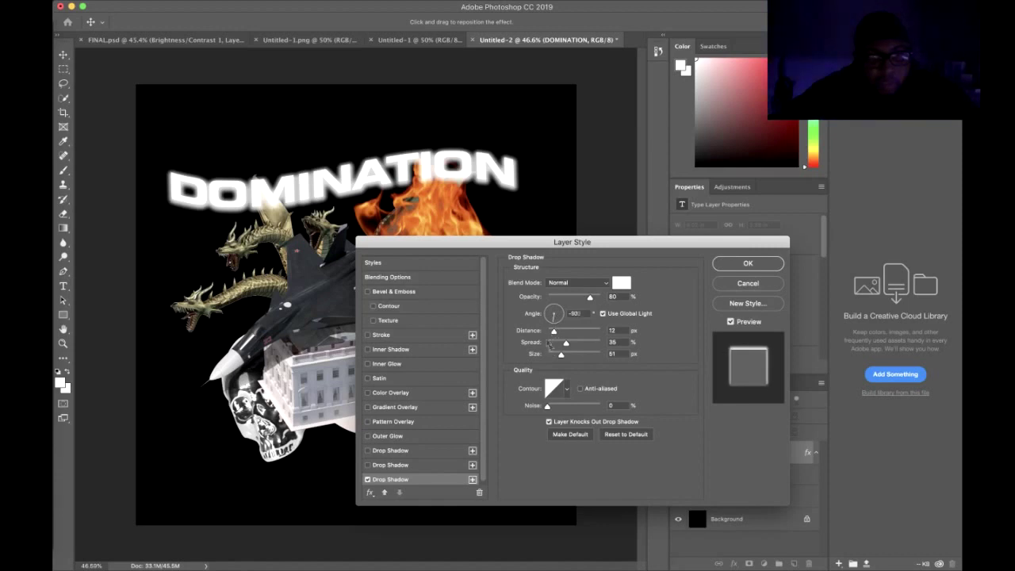
left_click(548, 308)
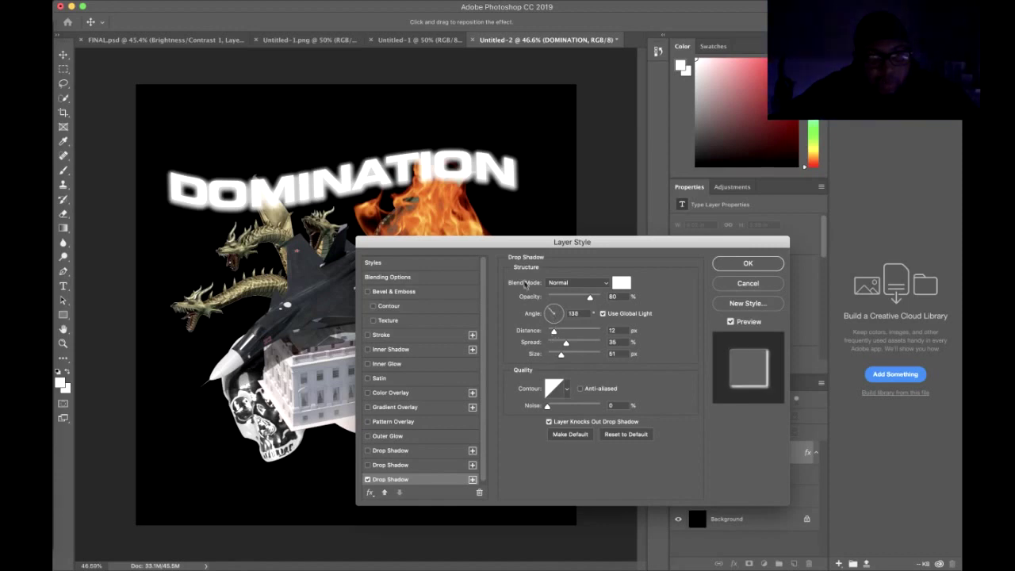
left_click(605, 286)
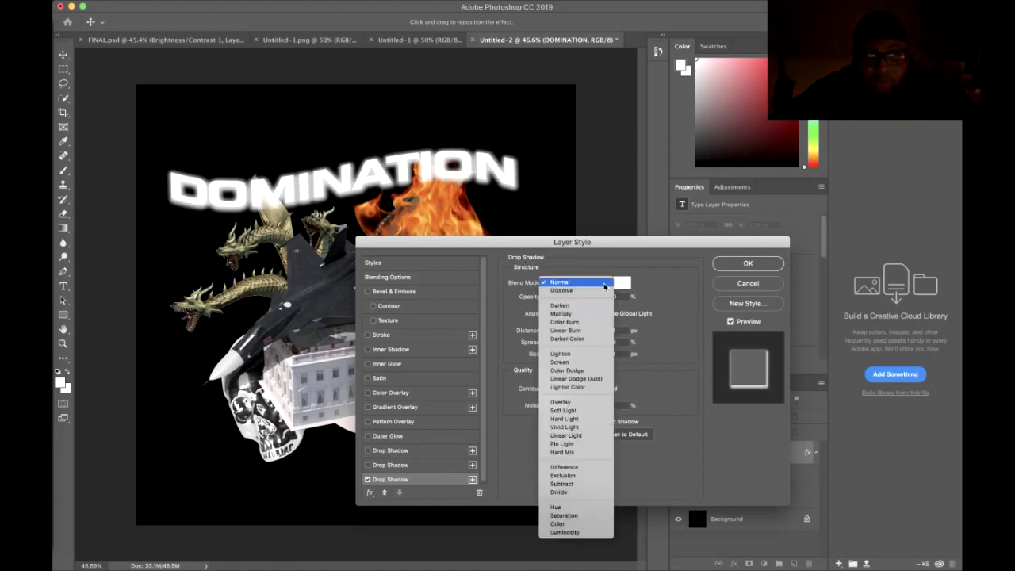
left_click(580, 354)
left_click(579, 282)
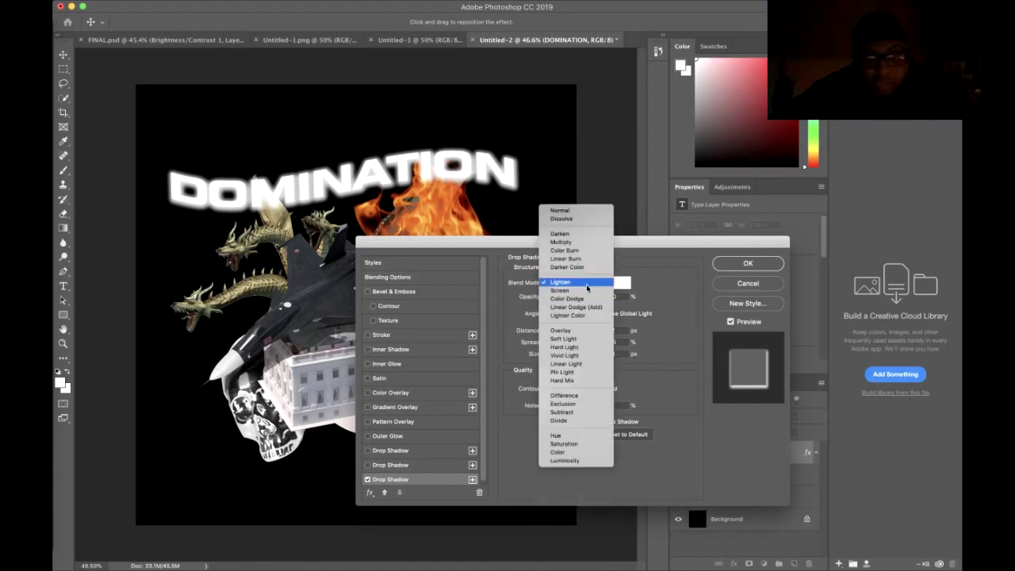
left_click(572, 211)
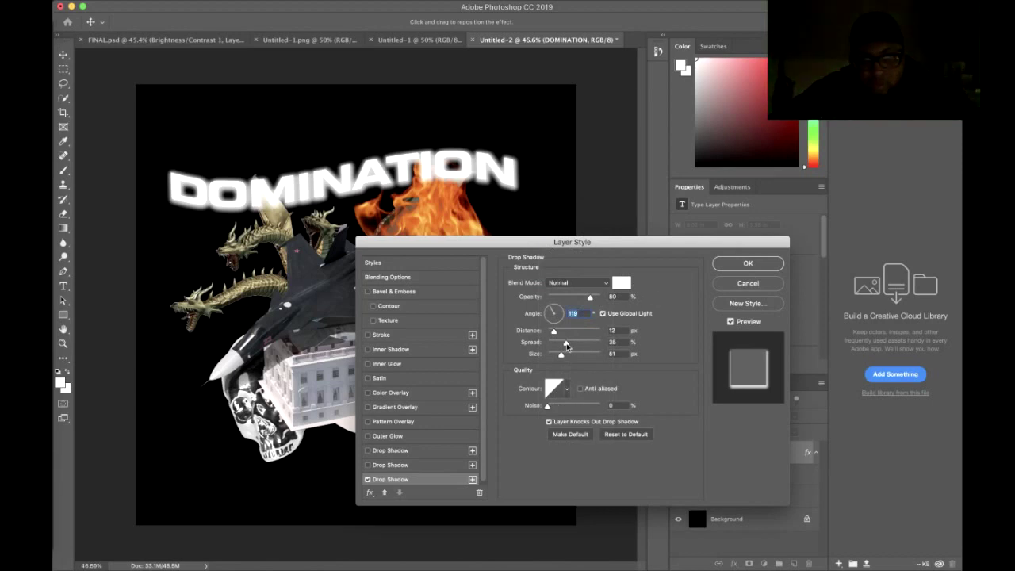
left_click_drag(564, 346, 557, 354)
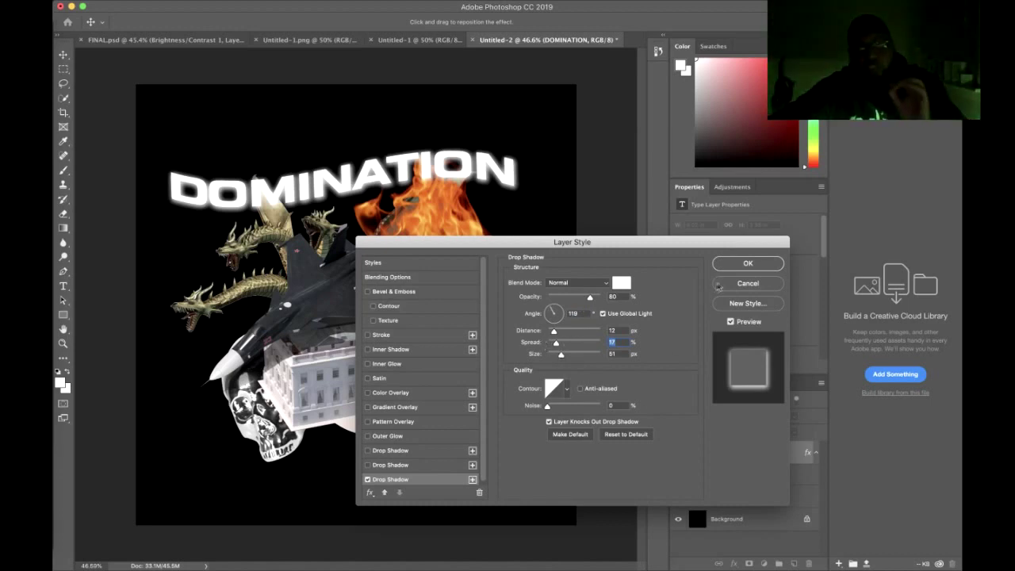
left_click(738, 267)
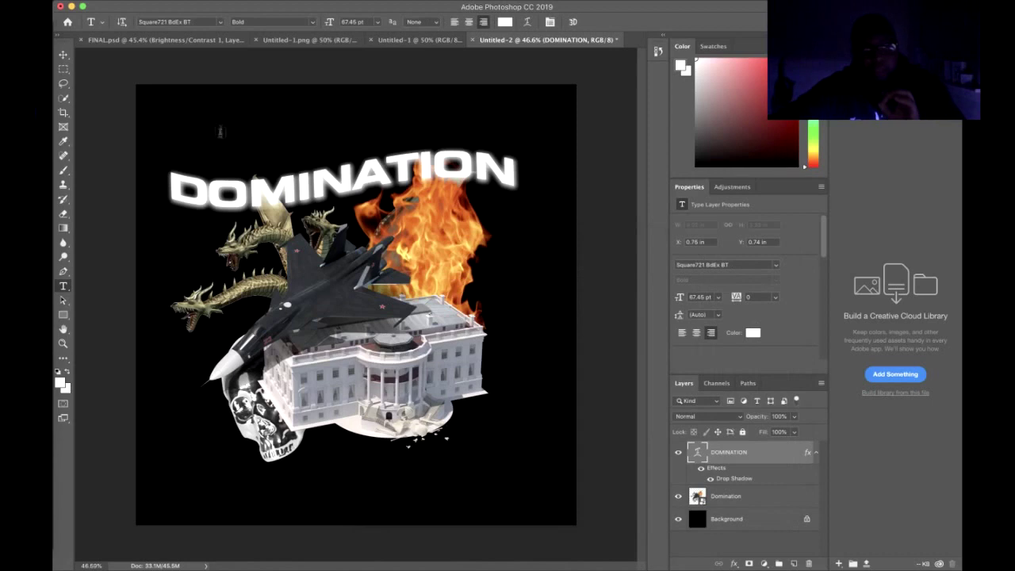
left_click(254, 141)
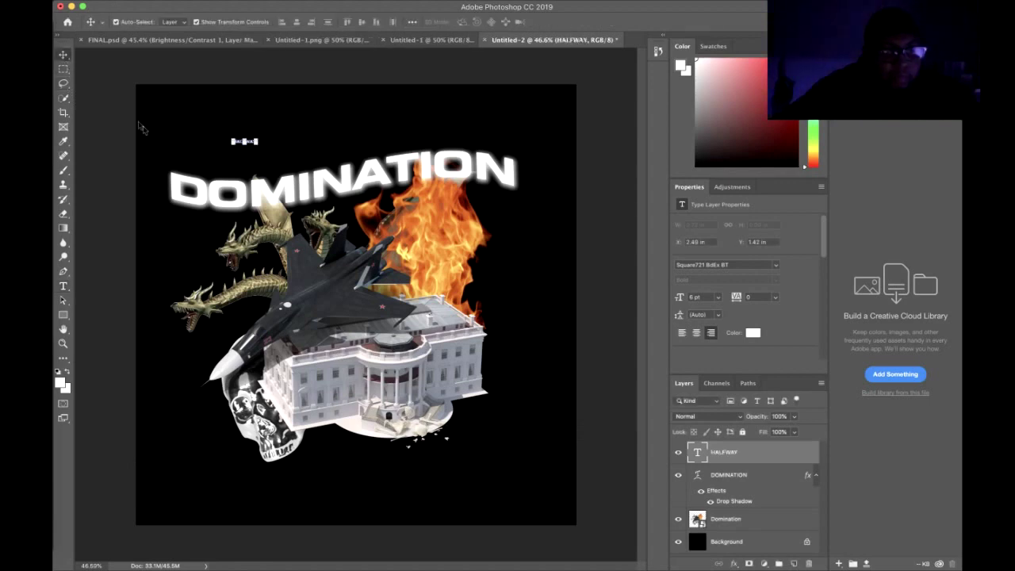
Enlarge the HALFWAY text to 32.64 pt and bend it with the Flag warp
left_click_drag(259, 143, 353, 192)
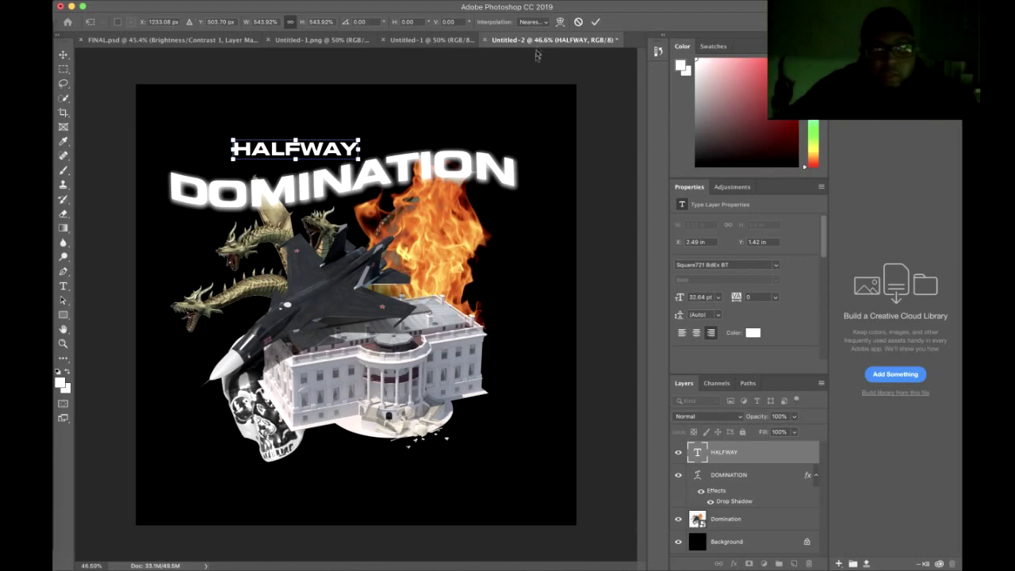
left_click(64, 286)
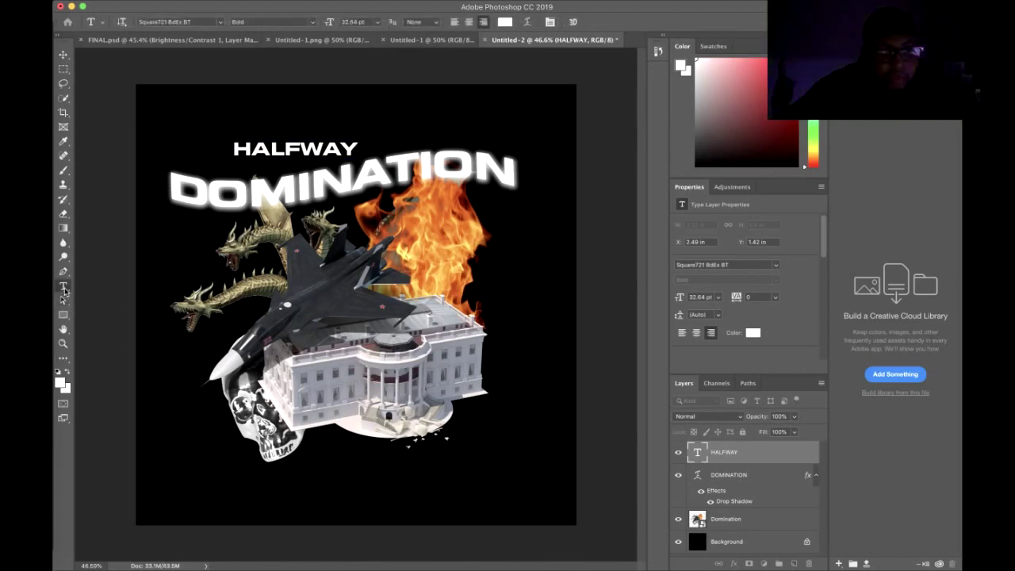
left_click(527, 22)
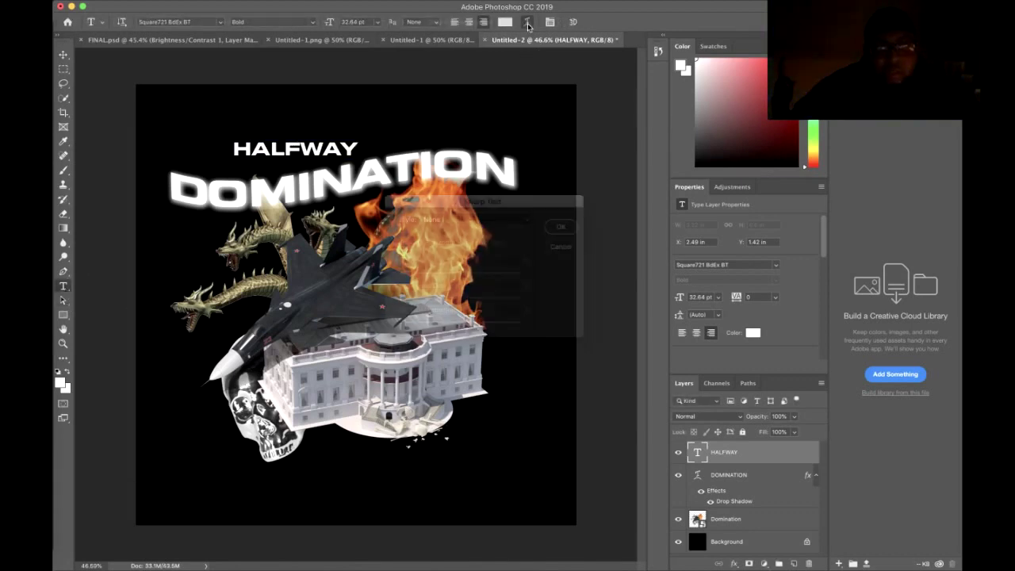
left_click(523, 216)
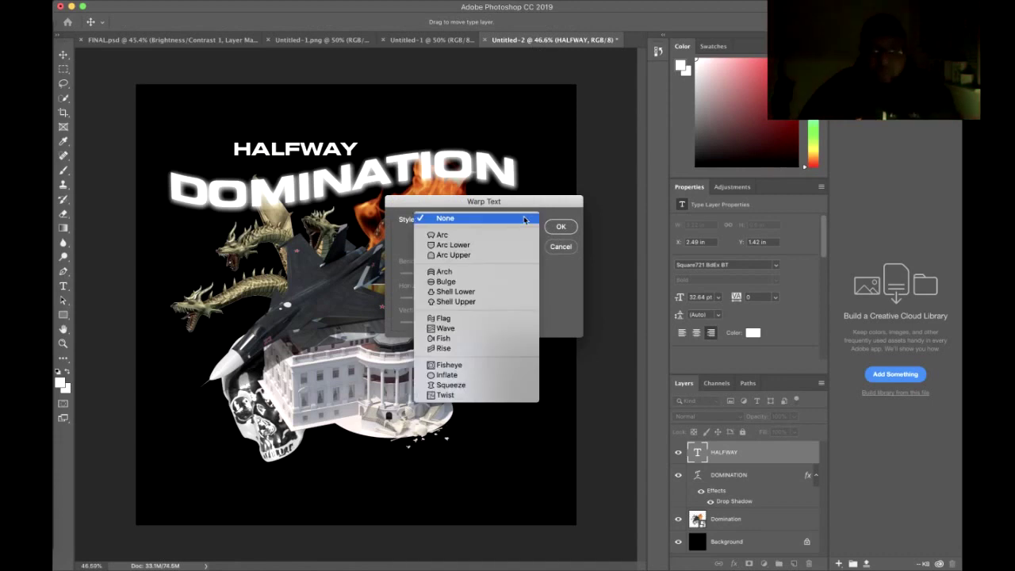
left_click(500, 321)
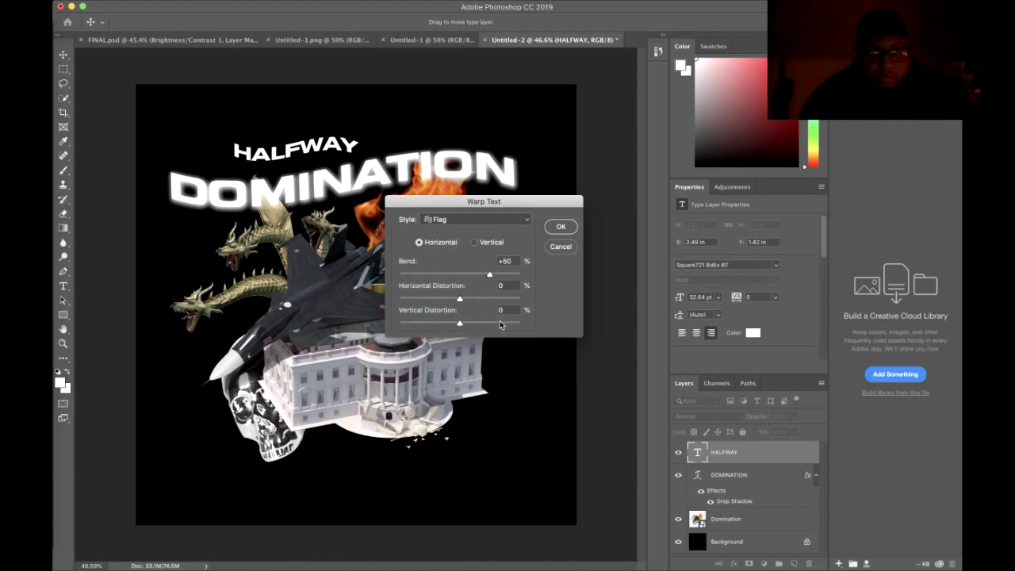
left_click(560, 229)
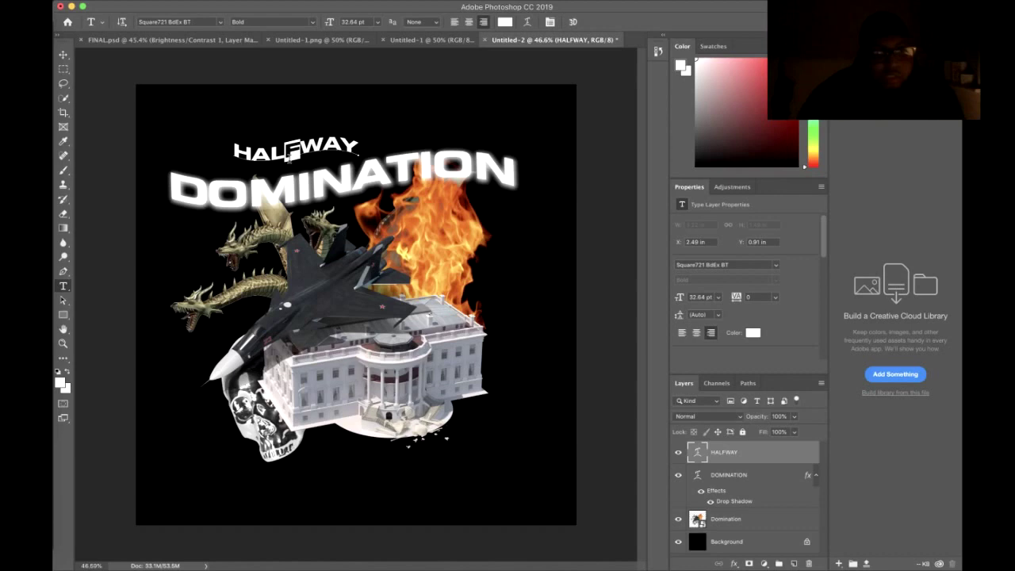
Move HALFWAY down and left above the left end of DOMINATION
left_click(302, 161)
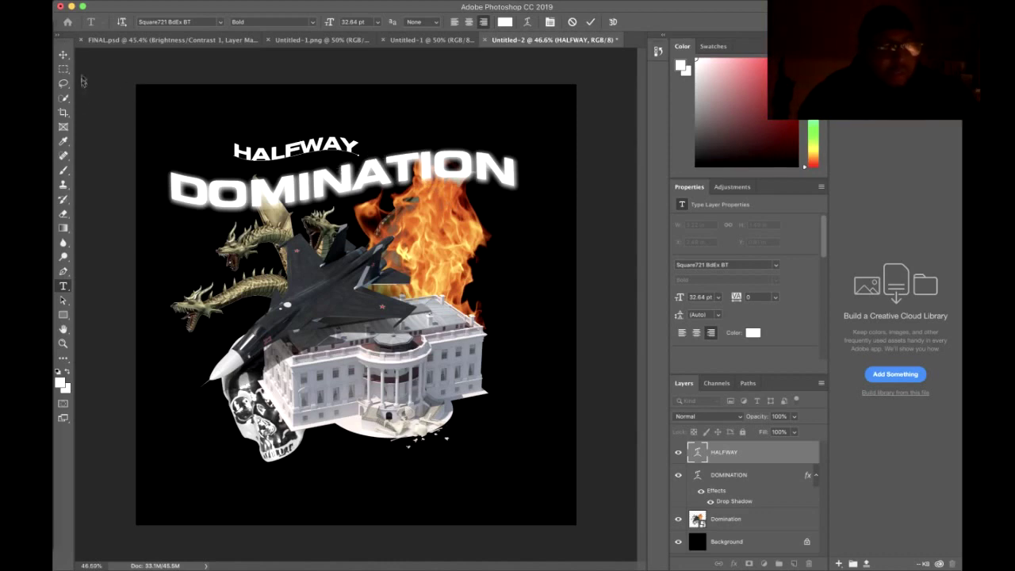
left_click(64, 54)
left_click_drag(310, 147, 284, 164)
Give HALFWAY a white drop-shadow glow with spread trimmed to 8%, matching DOMINATION
left_click(325, 111)
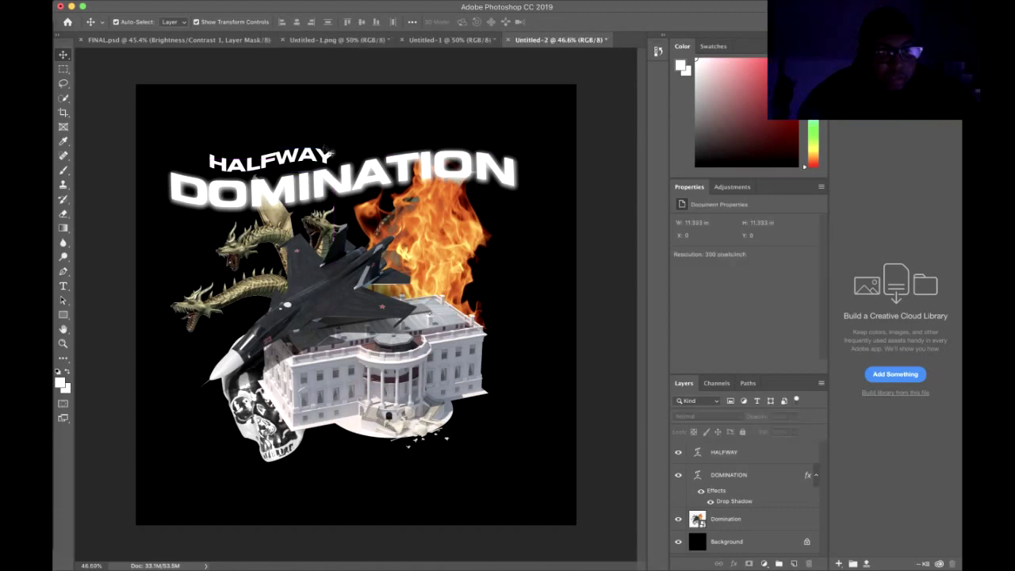
left_click(327, 153)
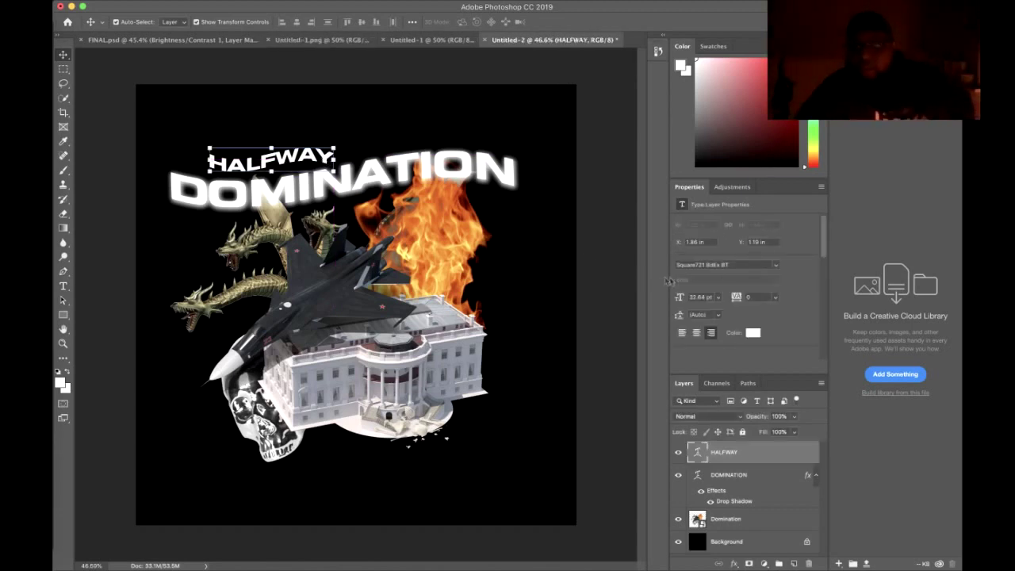
double_click(747, 457)
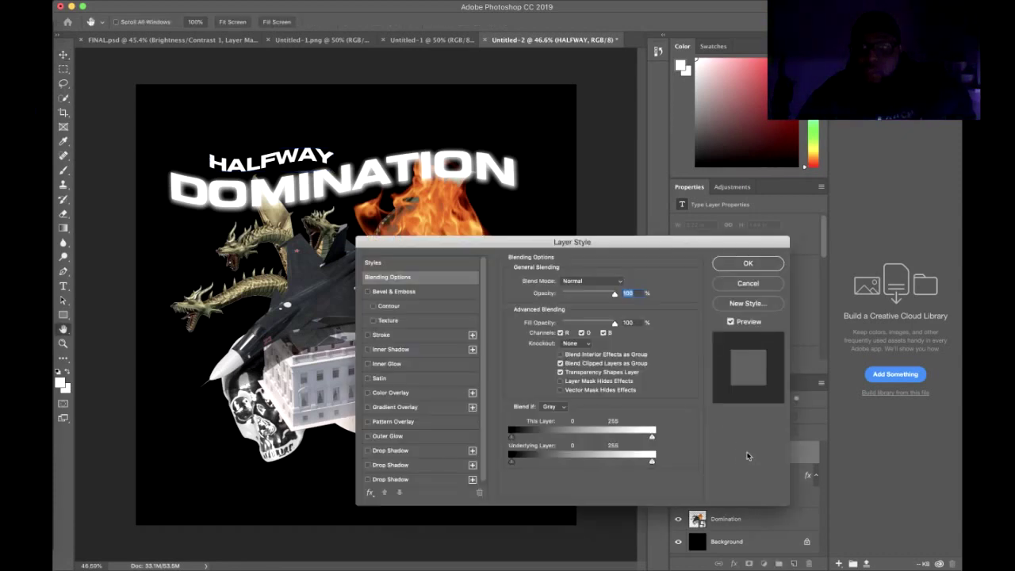
left_click(368, 480)
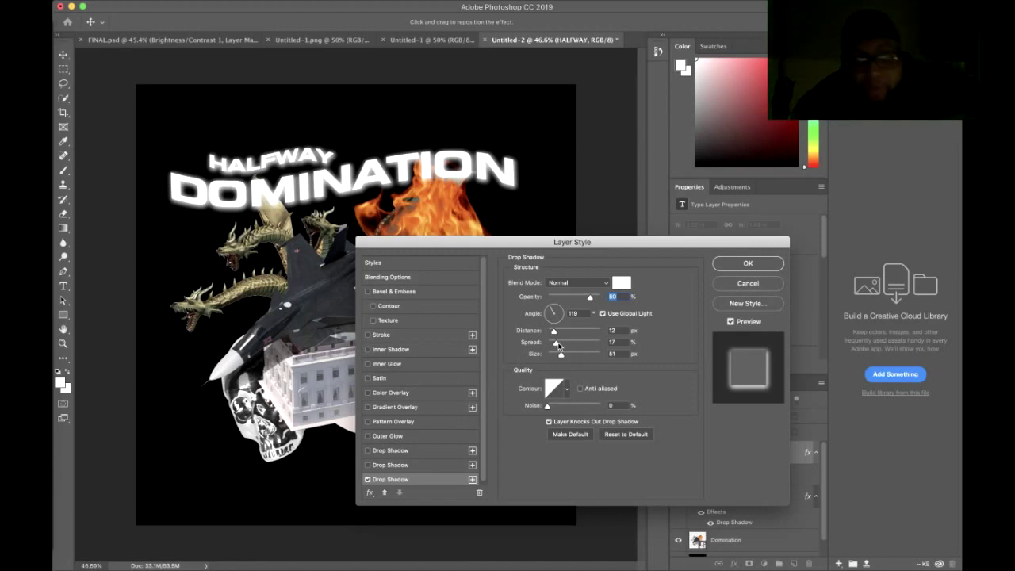
left_click_drag(558, 345, 553, 345)
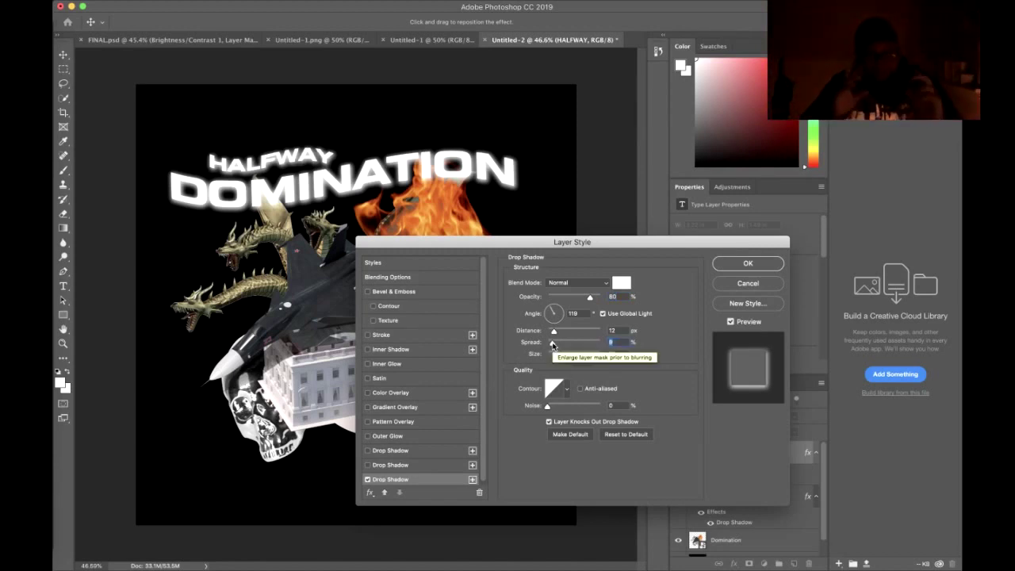
left_click(759, 264)
left_click(613, 250)
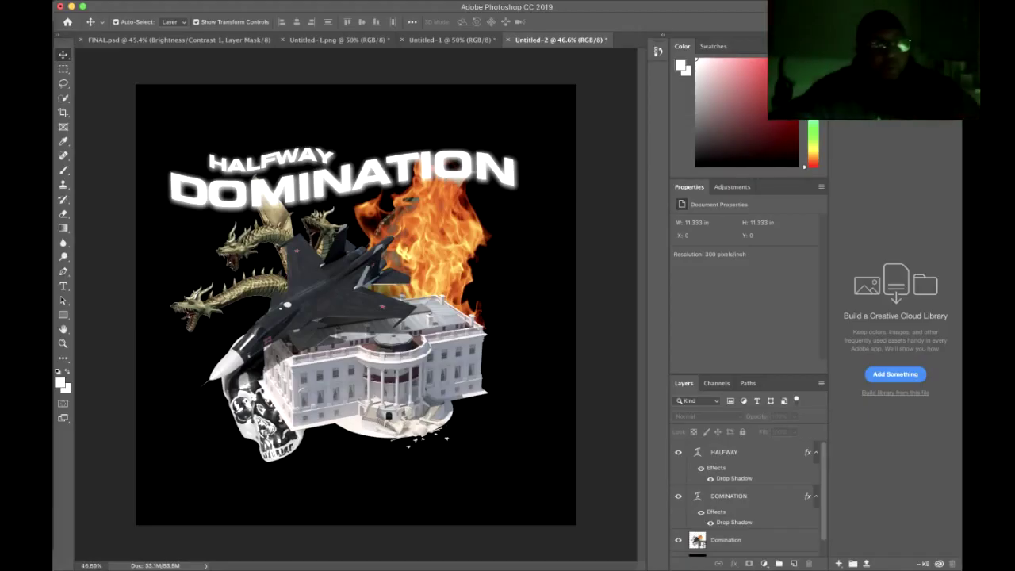
In Finder, go up from PSDs through PROJECTS to GFX and open the TEXTURES folder
left_click(54, 32)
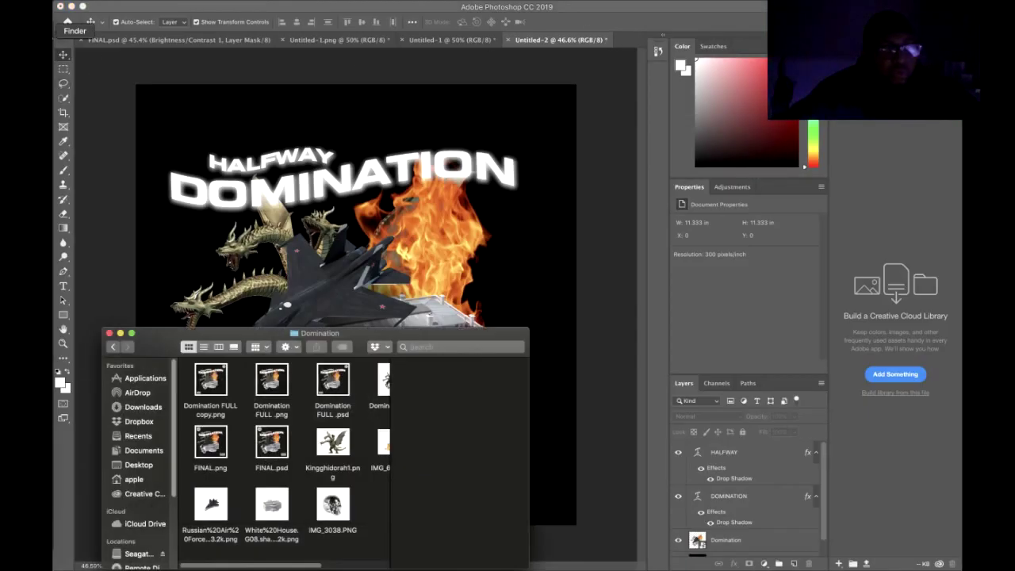
left_click(113, 348)
left_click(113, 347)
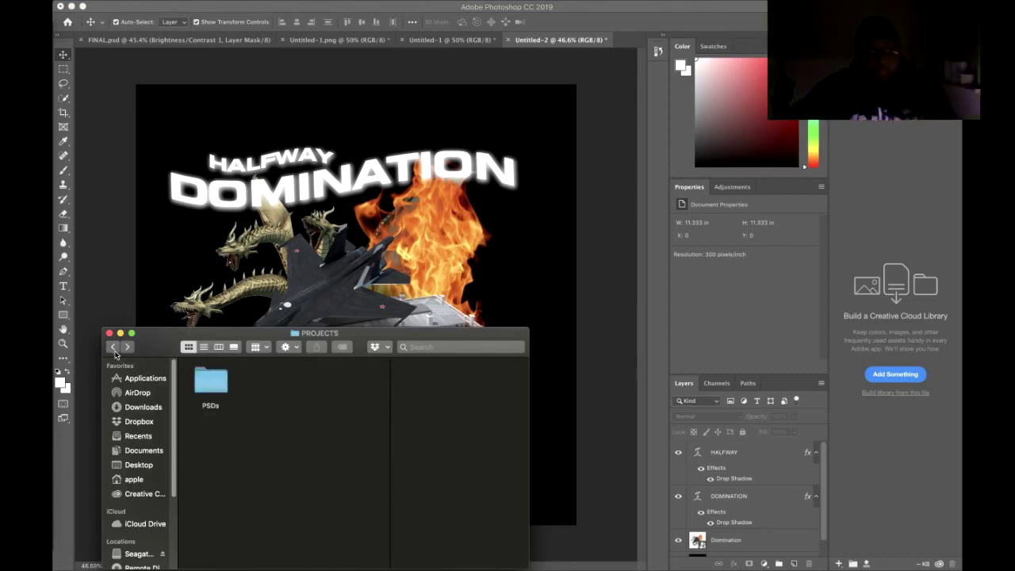
left_click(113, 347)
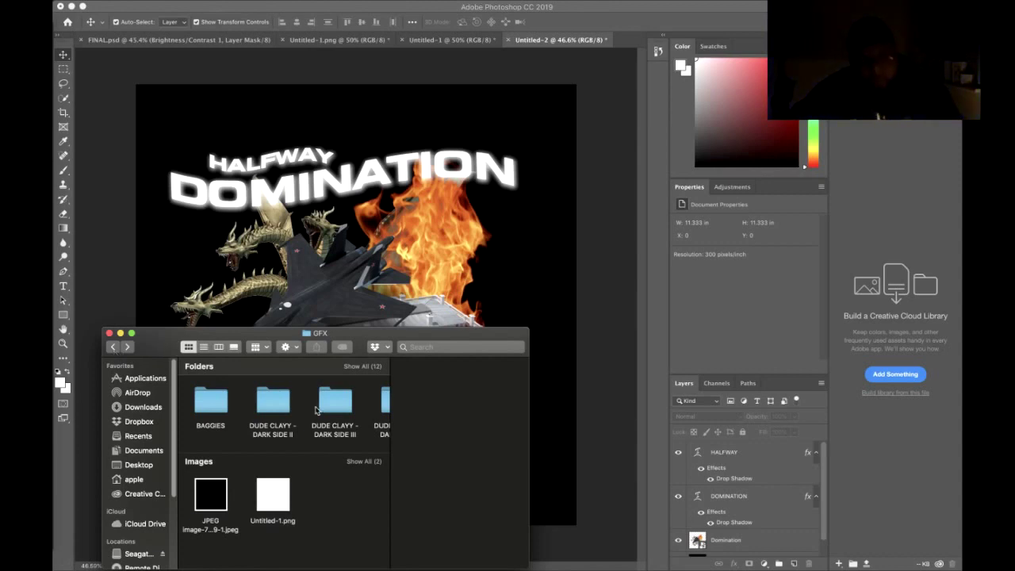
scroll(315, 410, "right", 10)
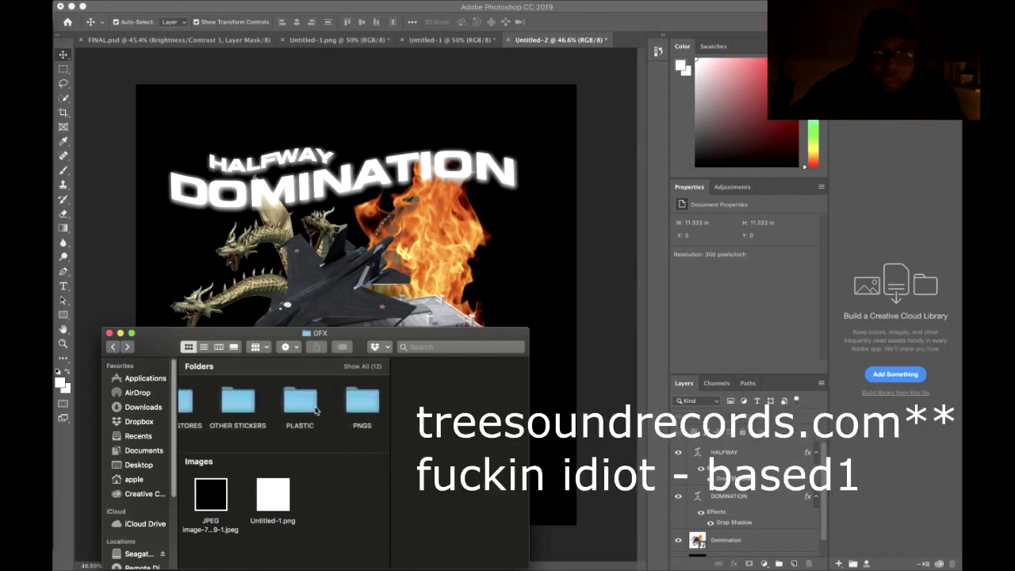
scroll(315, 409, "left", 2)
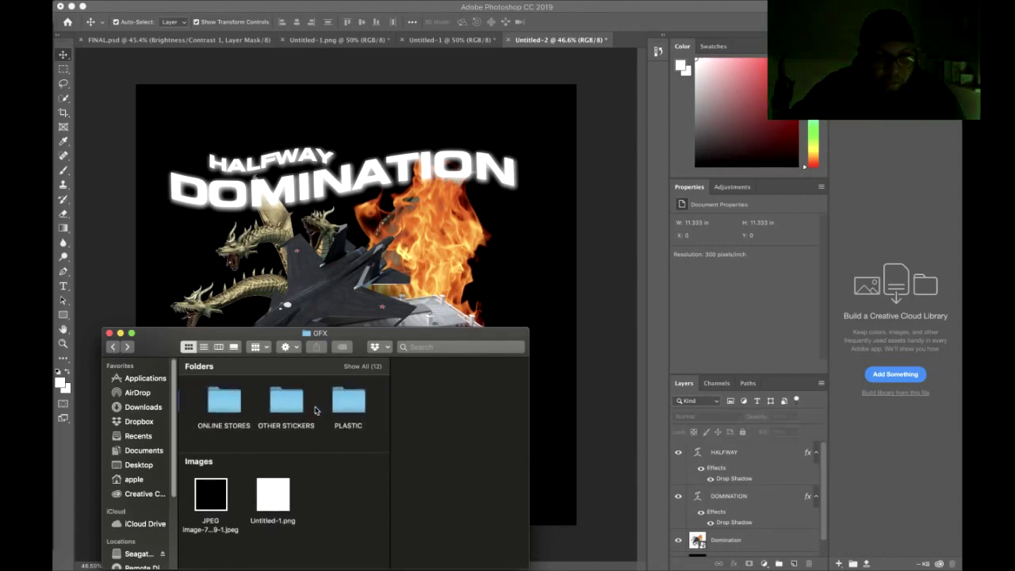
scroll(315, 409, "right", 5)
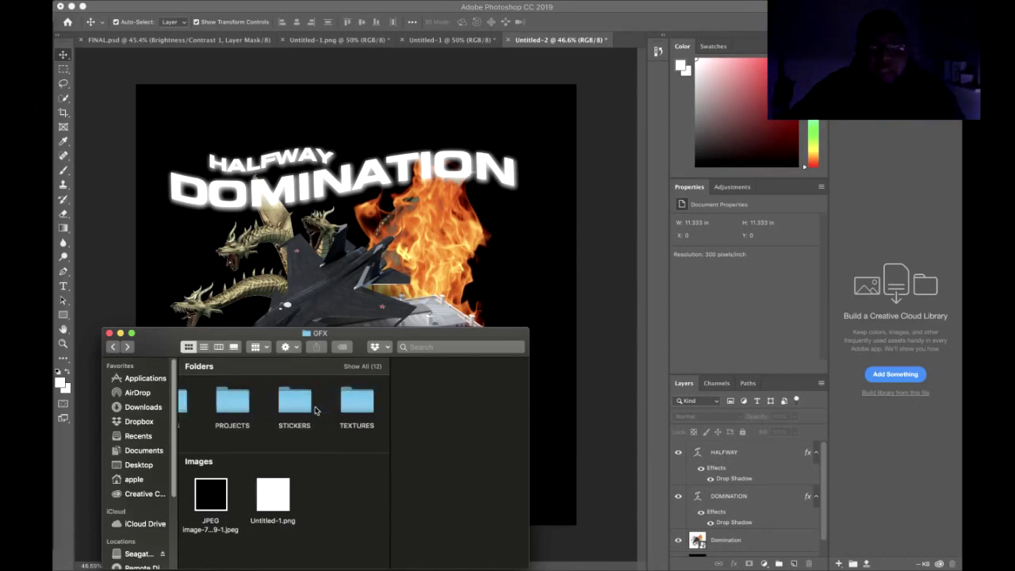
double_click(361, 404)
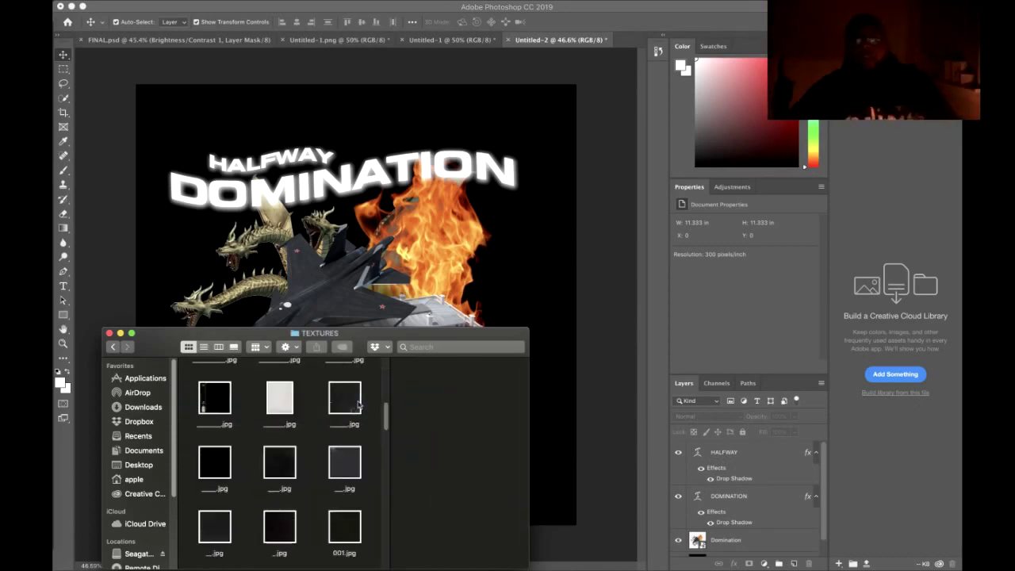
Show TEXTURES in Gallery view and drag a dark texture JPG onto the album cover
scroll(276, 394, "up", 3)
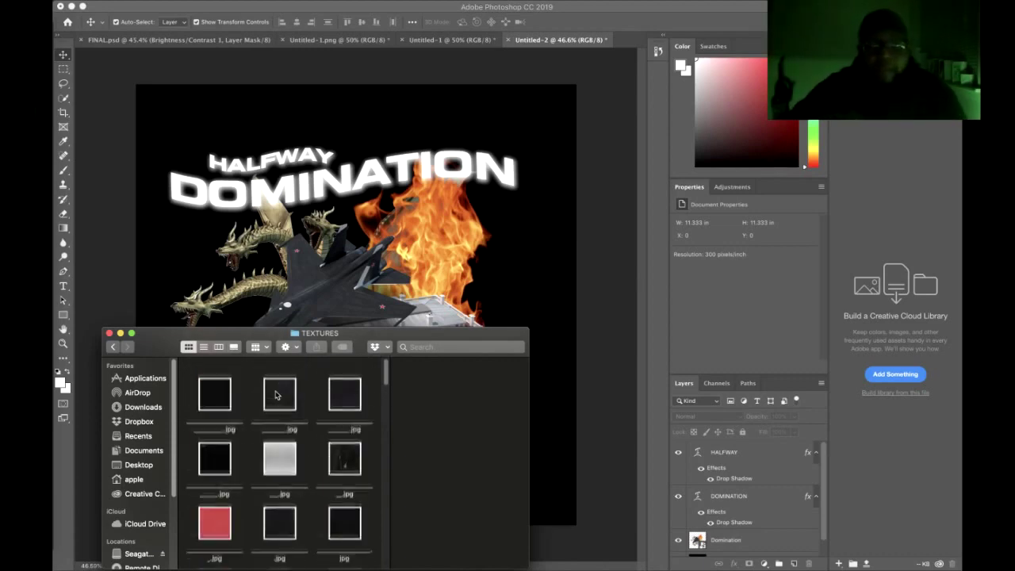
left_click_drag(217, 335, 223, 204)
left_click(239, 216)
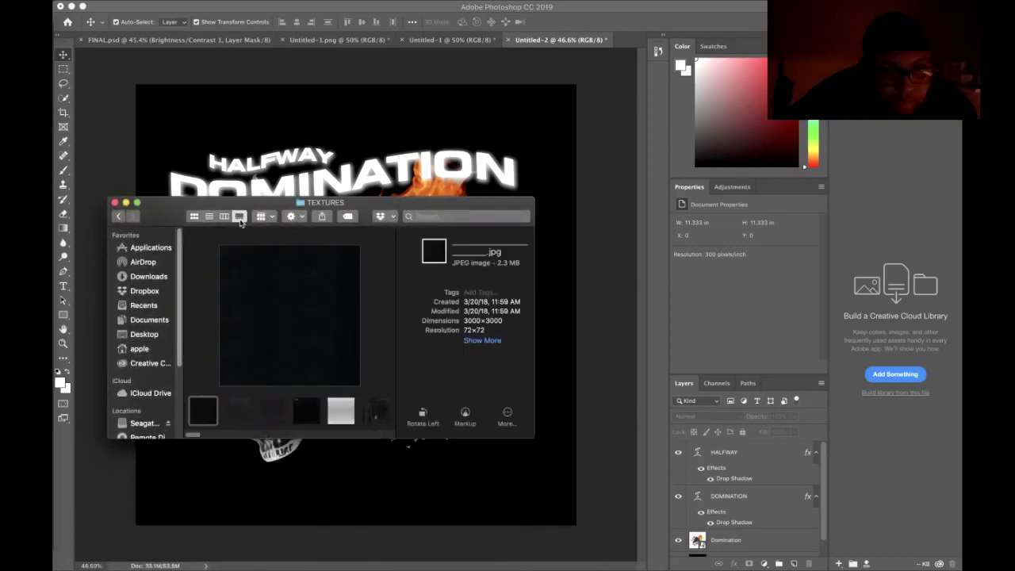
scroll(271, 420, "right", 5)
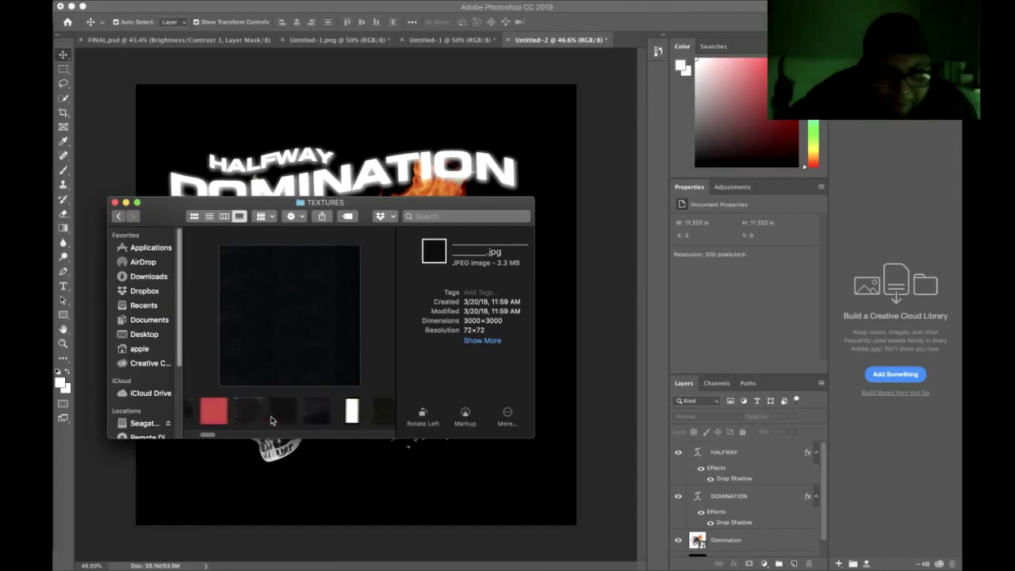
left_click(278, 419)
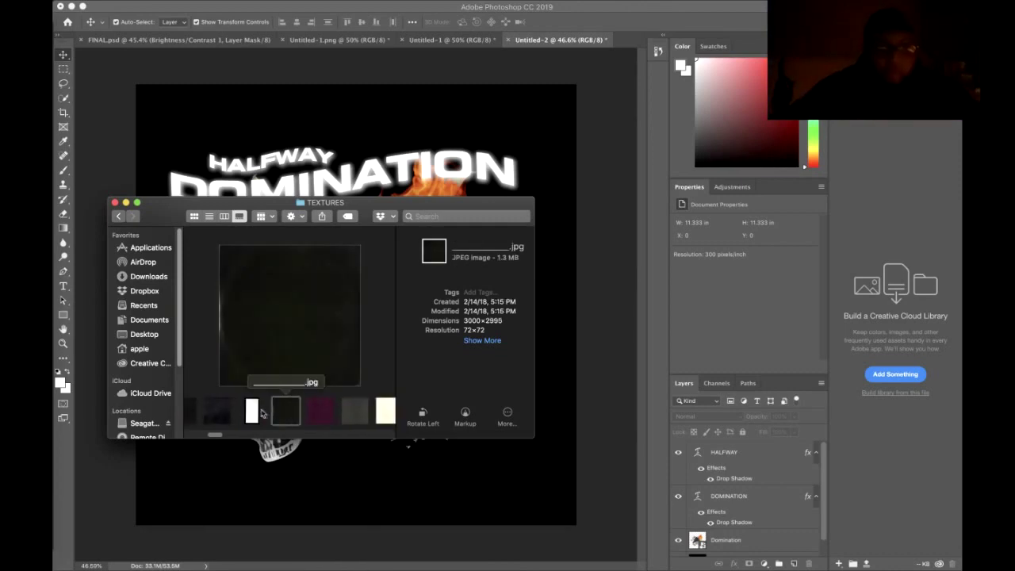
left_click_drag(285, 413, 324, 118)
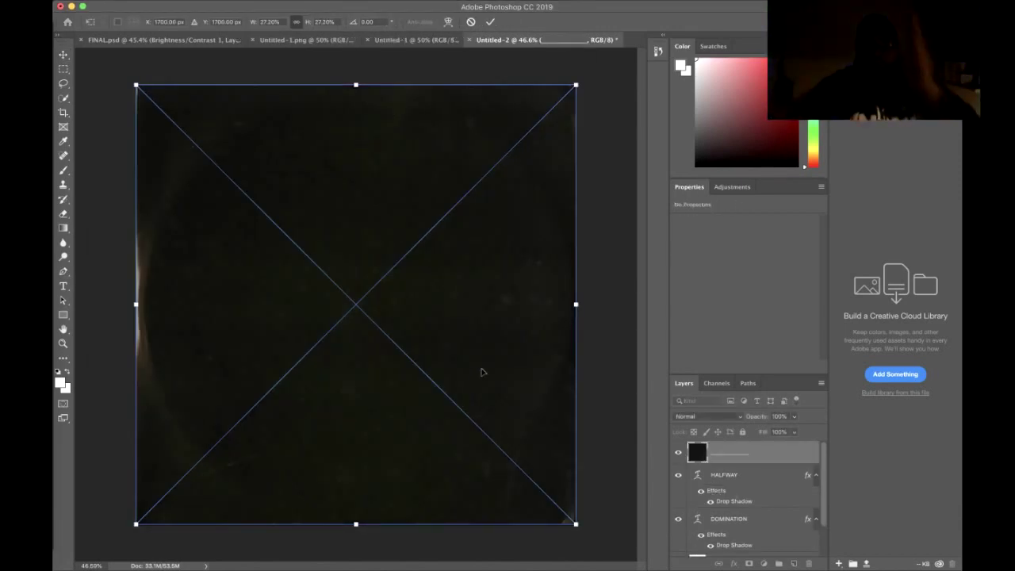
Set the texture layer's blend mode to Screen, then change it to Lighten
left_click(702, 421)
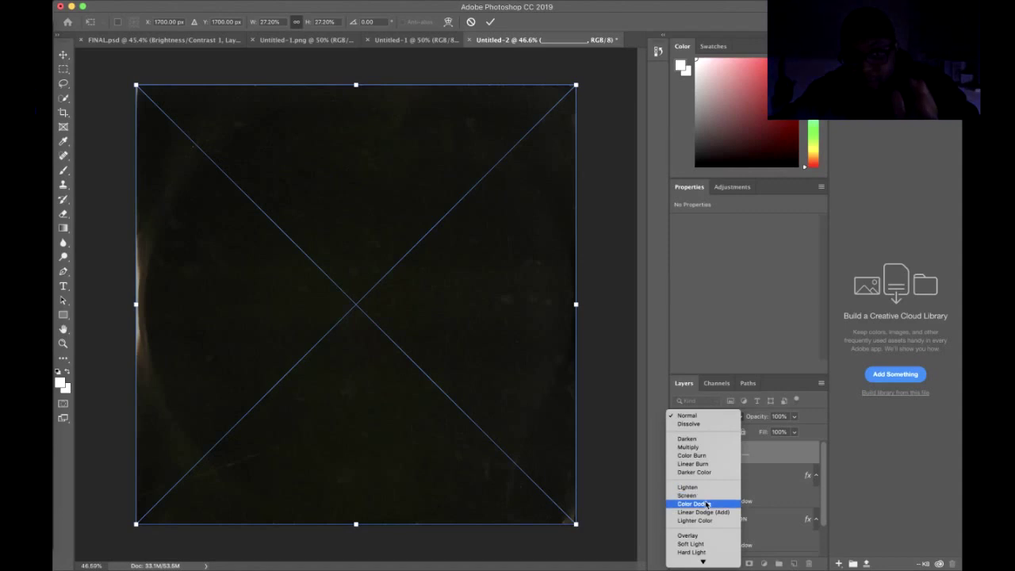
left_click(702, 496)
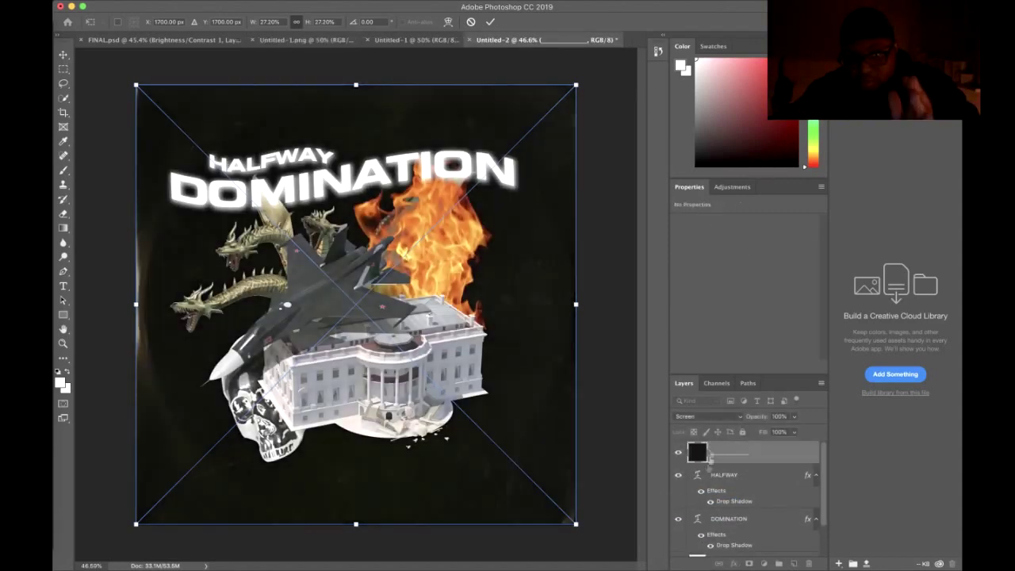
left_click(721, 421)
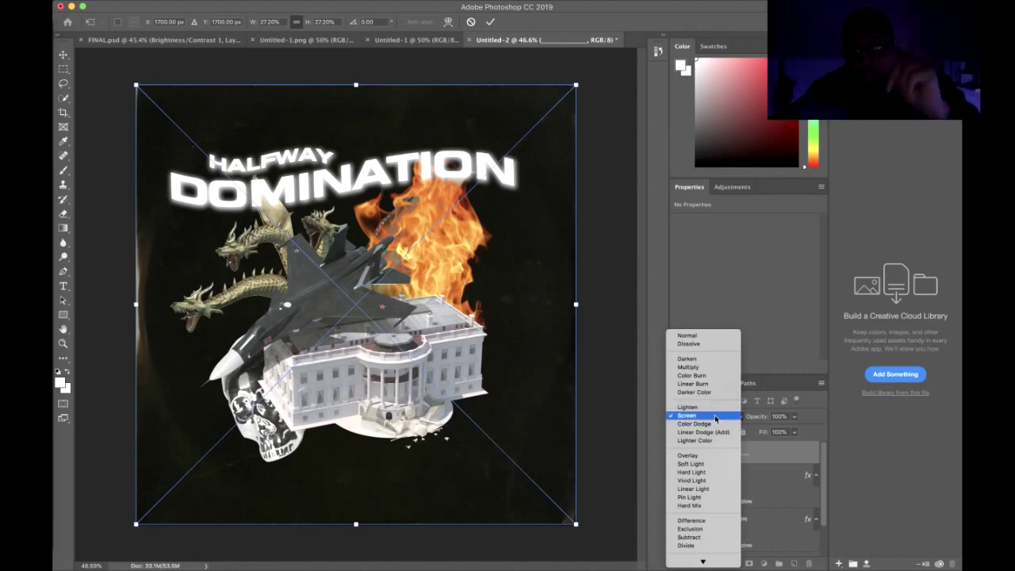
left_click(714, 407)
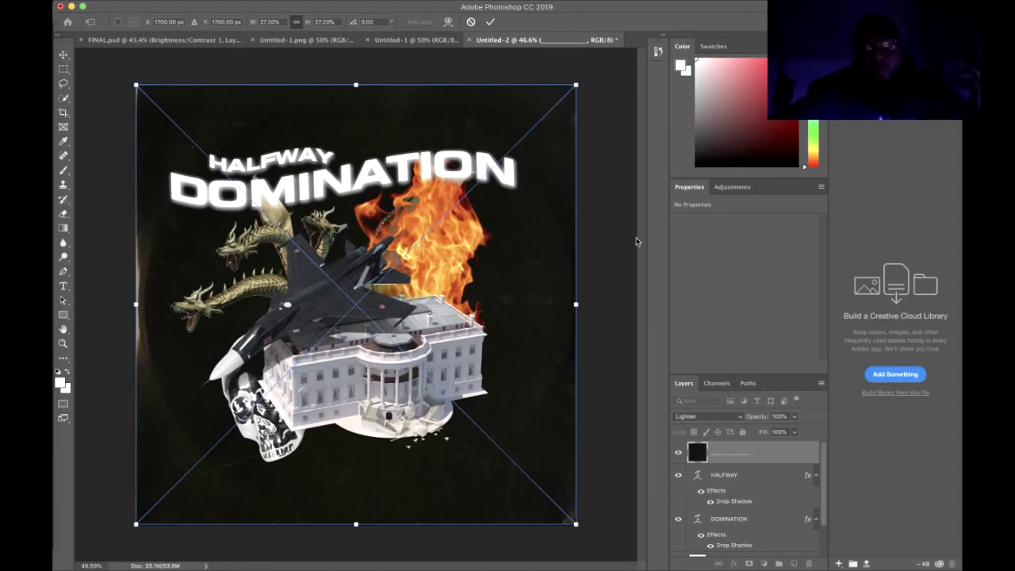
Browse the TEXTURES folder thumbnails in Finder to find Dude Clayy Texture 7.jpg
key("super+Tab")
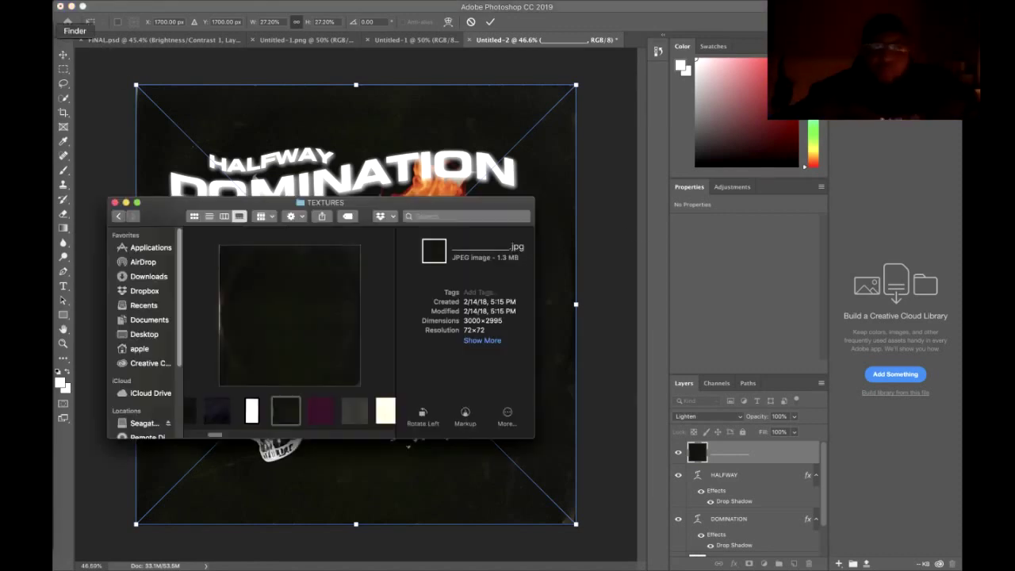
scroll(355, 423, "right", 1)
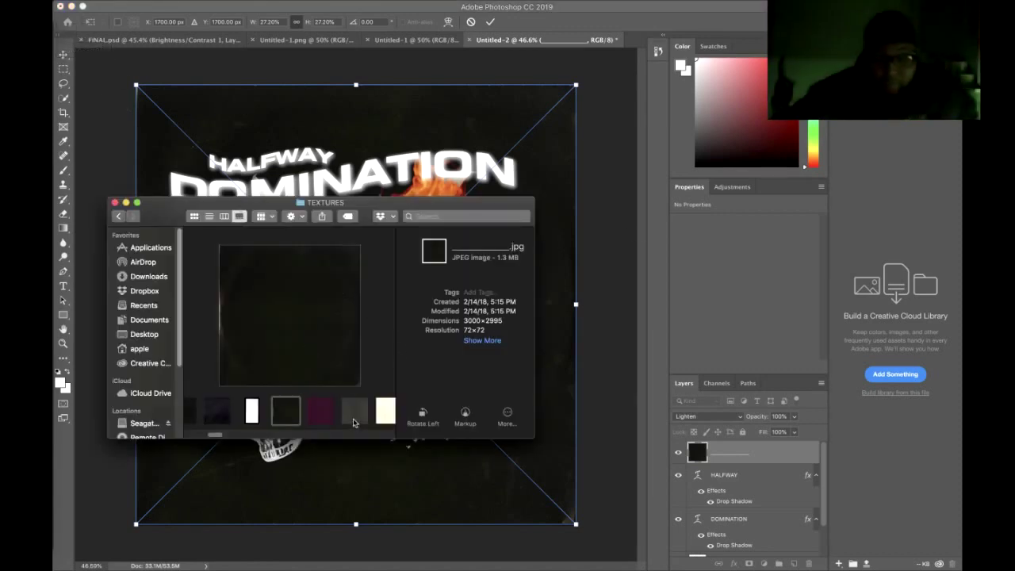
scroll(354, 423, "right", 6)
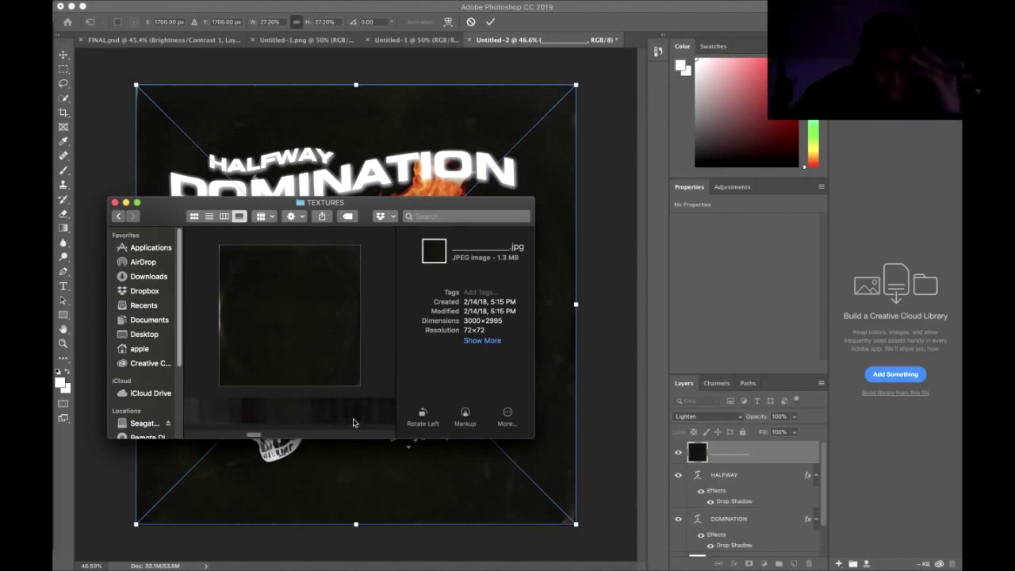
scroll(363, 421, "right", 6)
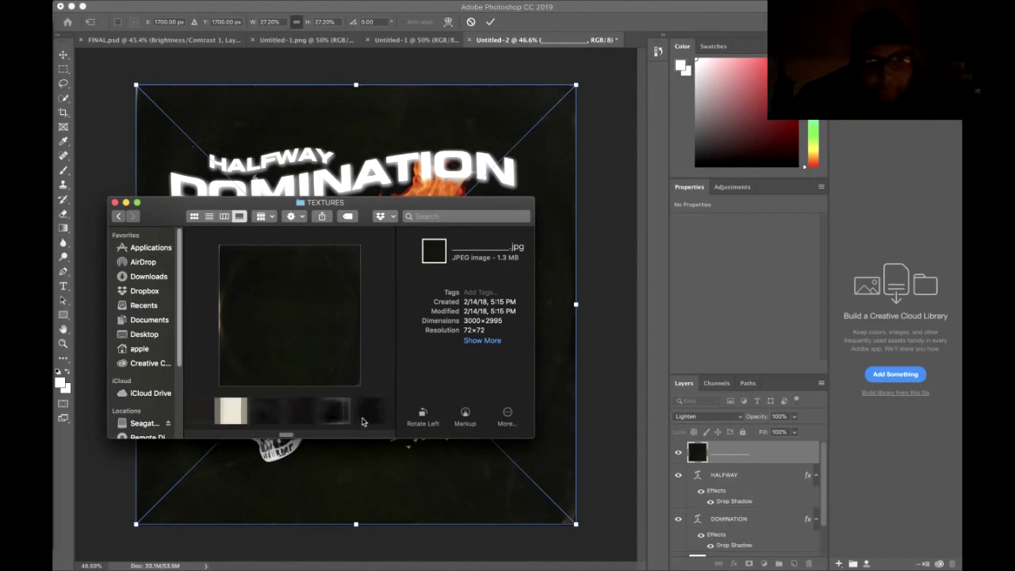
scroll(363, 421, "right", 6)
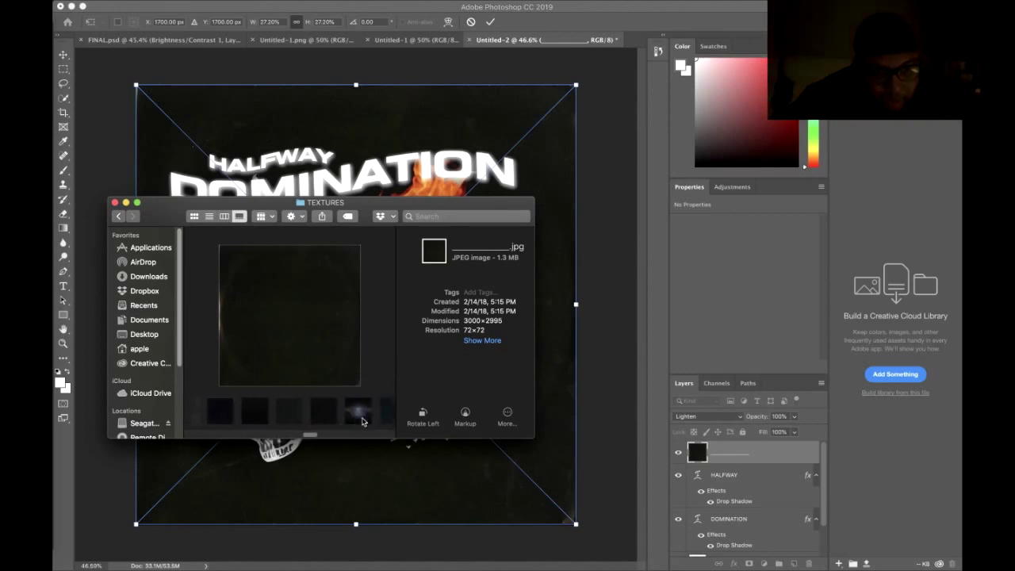
scroll(362, 421, "right", 2)
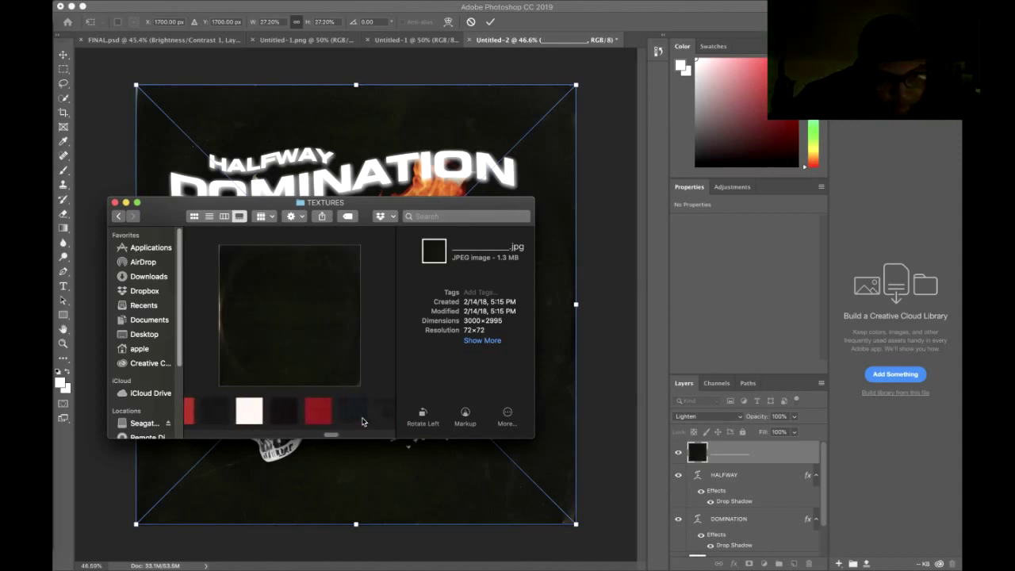
left_click(282, 412)
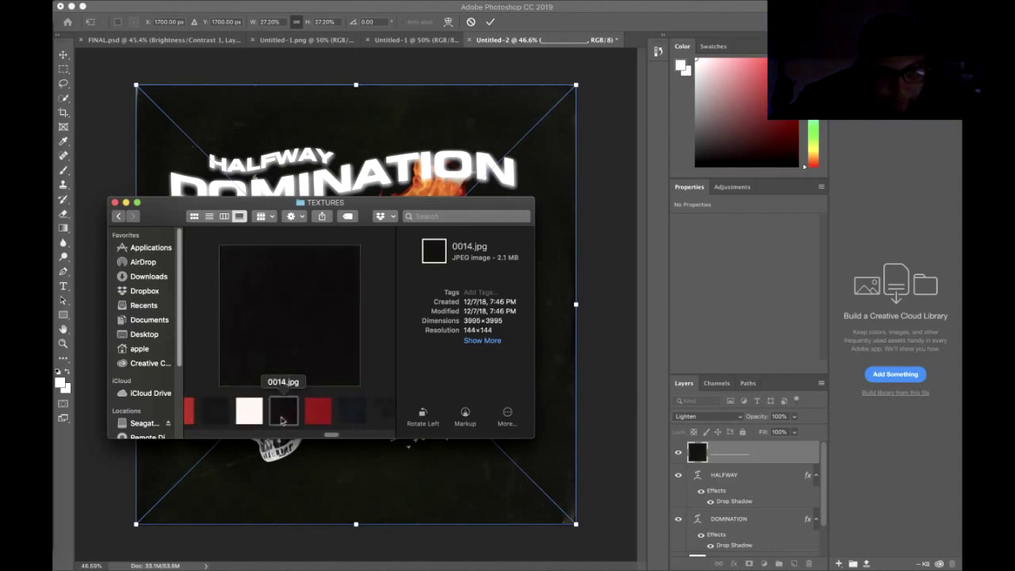
scroll(288, 412, "right", 5)
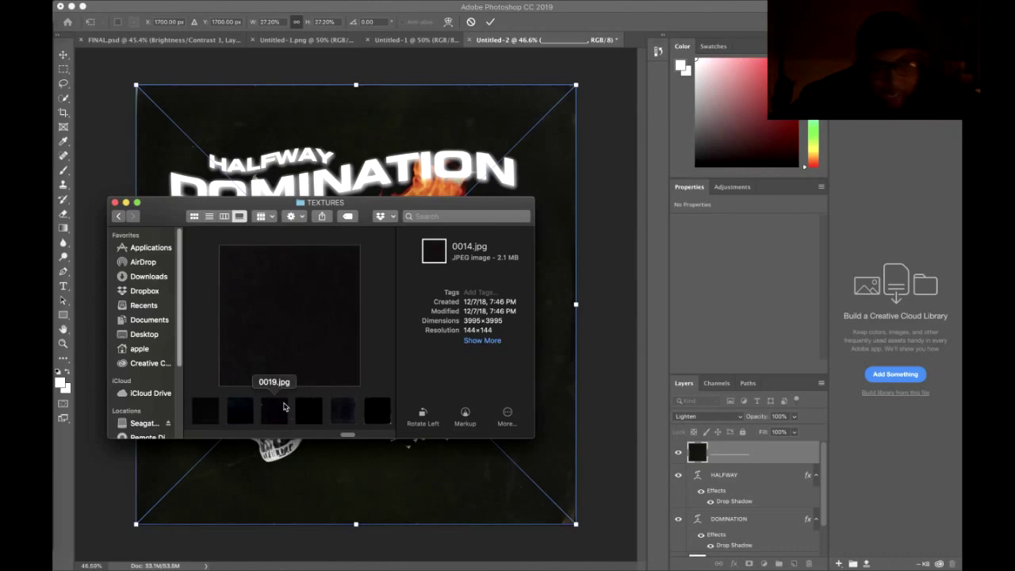
scroll(284, 409, "right", 5)
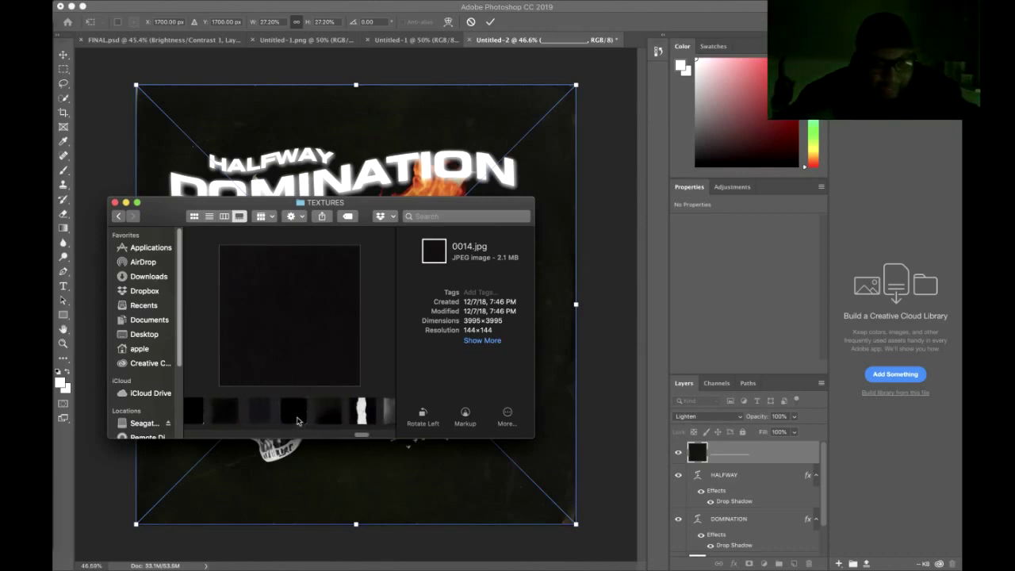
left_click(292, 410)
left_click(337, 418)
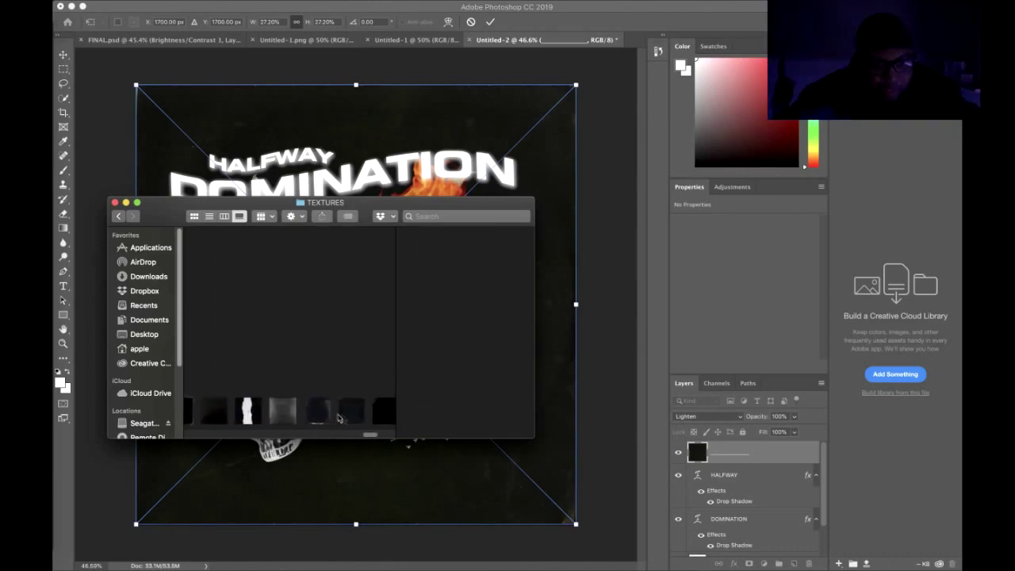
left_click(313, 413)
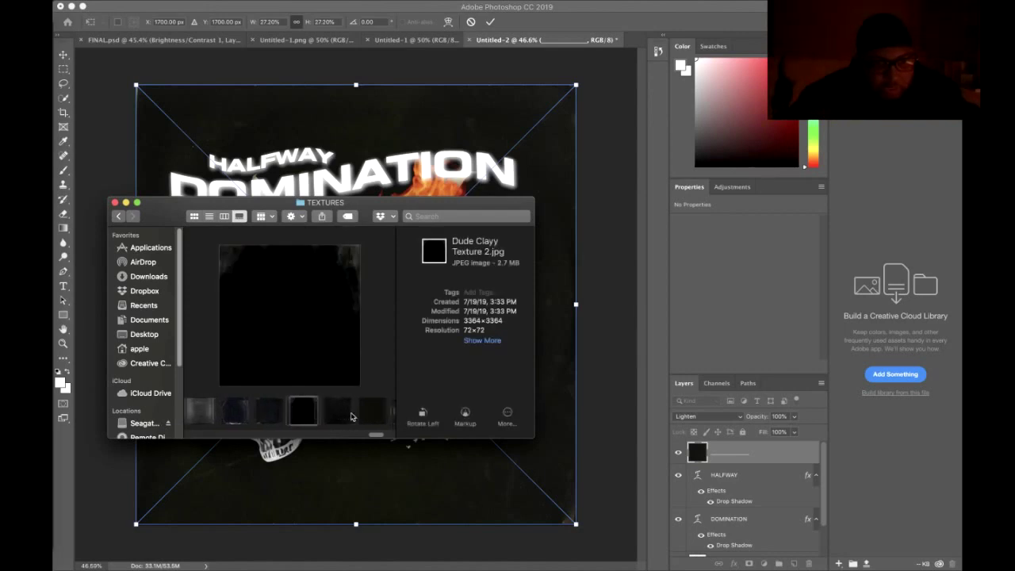
scroll(319, 413, "right", 3)
left_click(344, 412)
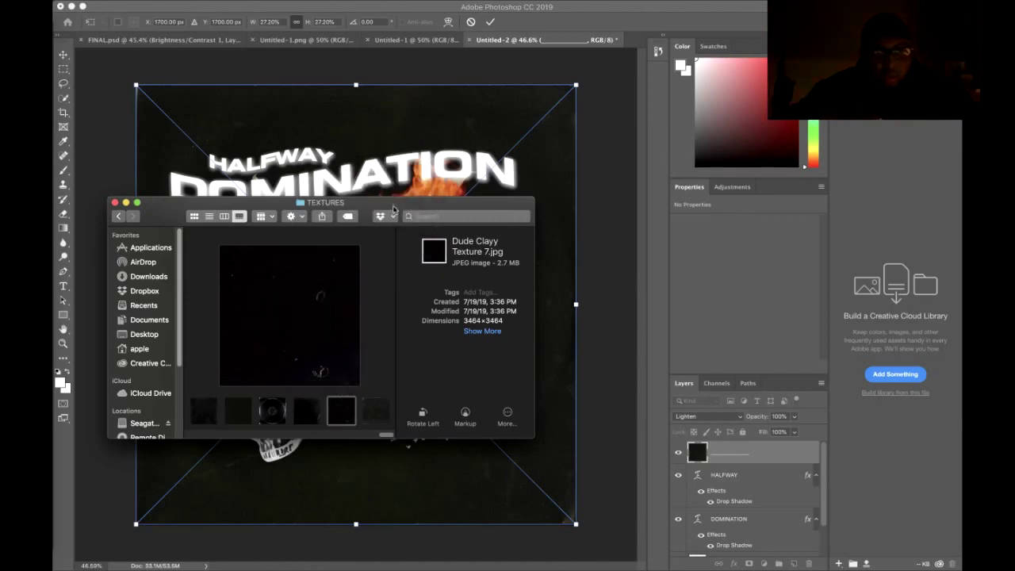
Move the Finder window aside and commit the placed texture in Photoshop
left_click_drag(393, 209, 642, 219)
left_click_drag(561, 323, 529, 256)
left_click_drag(614, 224, 469, 196)
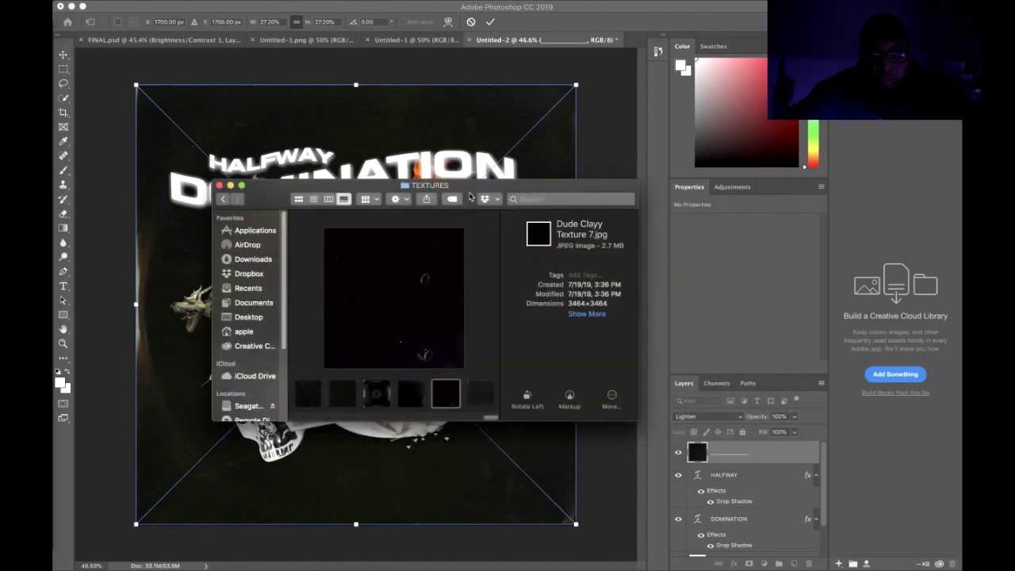
left_click(802, 439)
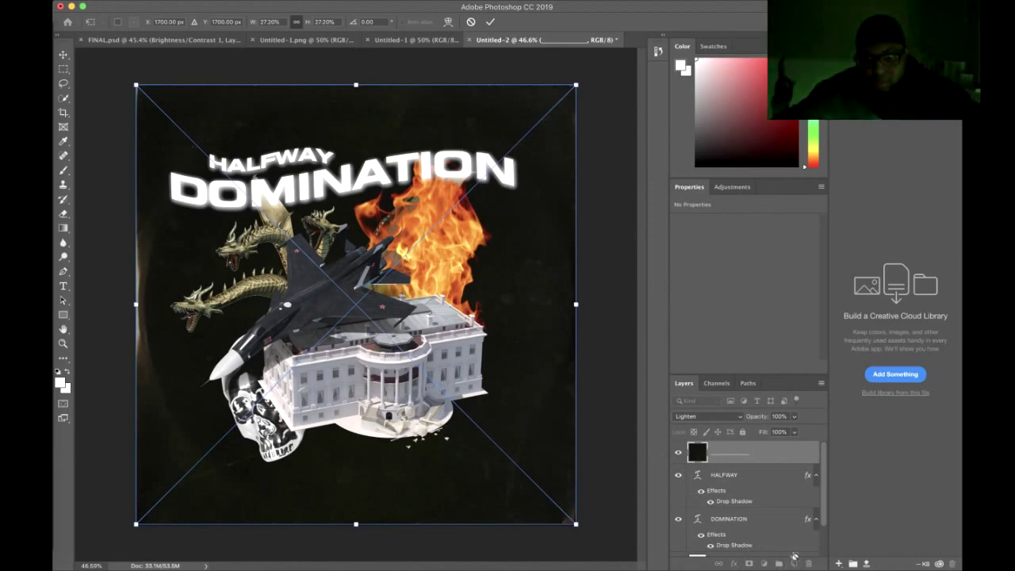
left_click(726, 478)
Add a new layer and place Dude Clayy Texture 7 over the canvas in Screen blend mode
left_click(795, 564)
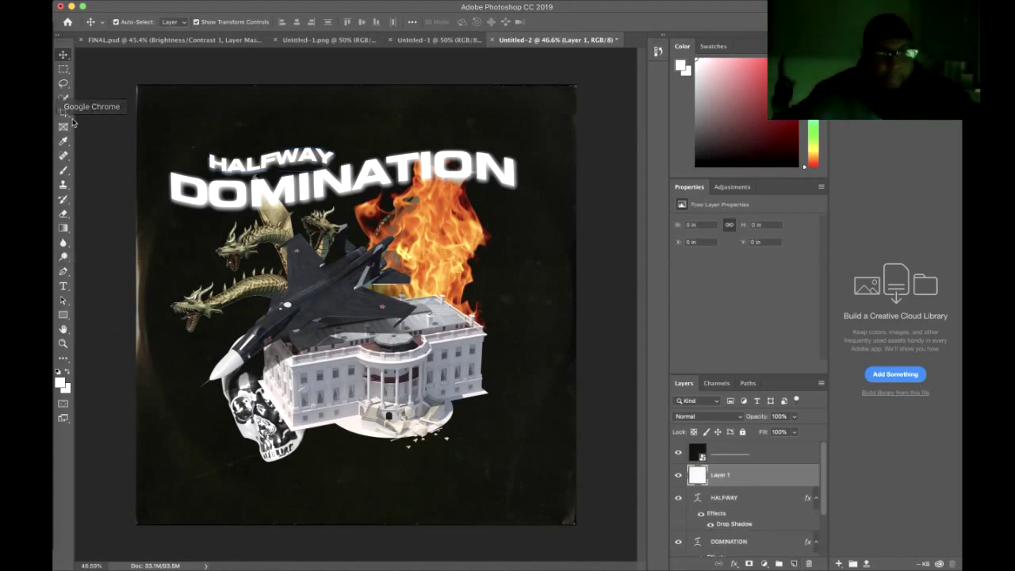
left_click(54, 30)
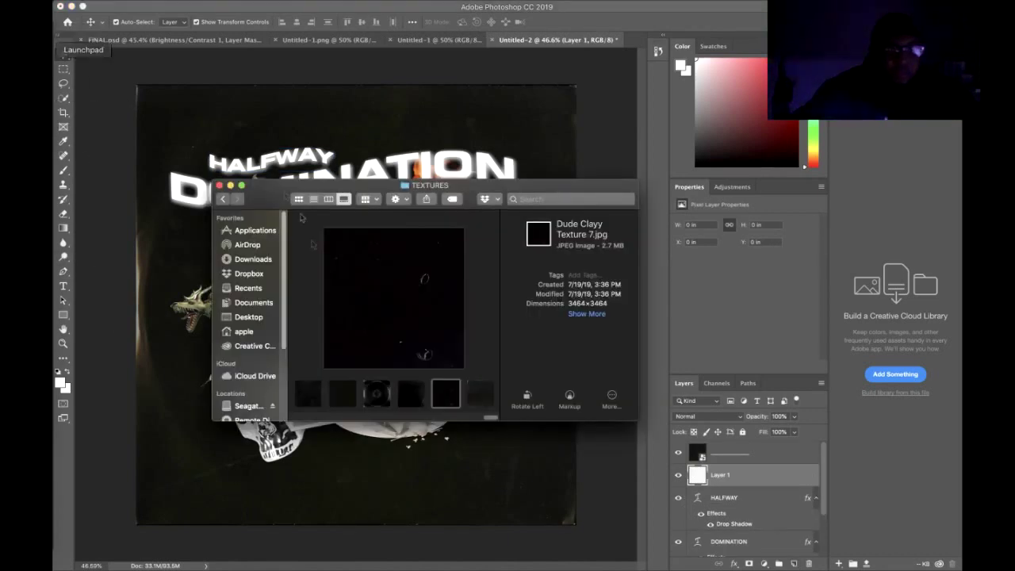
left_click_drag(446, 395, 190, 374)
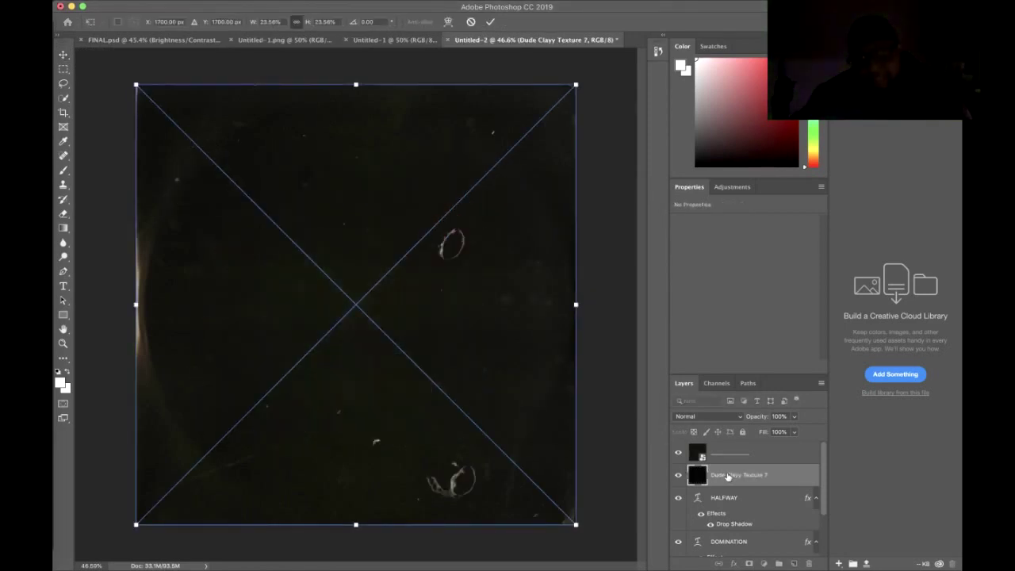
left_click(727, 418)
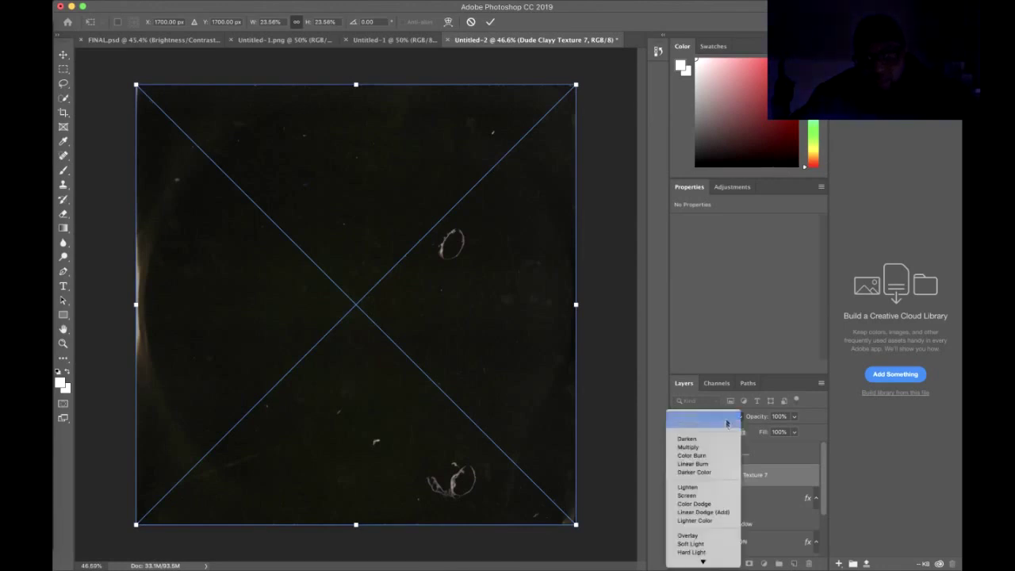
left_click(710, 495)
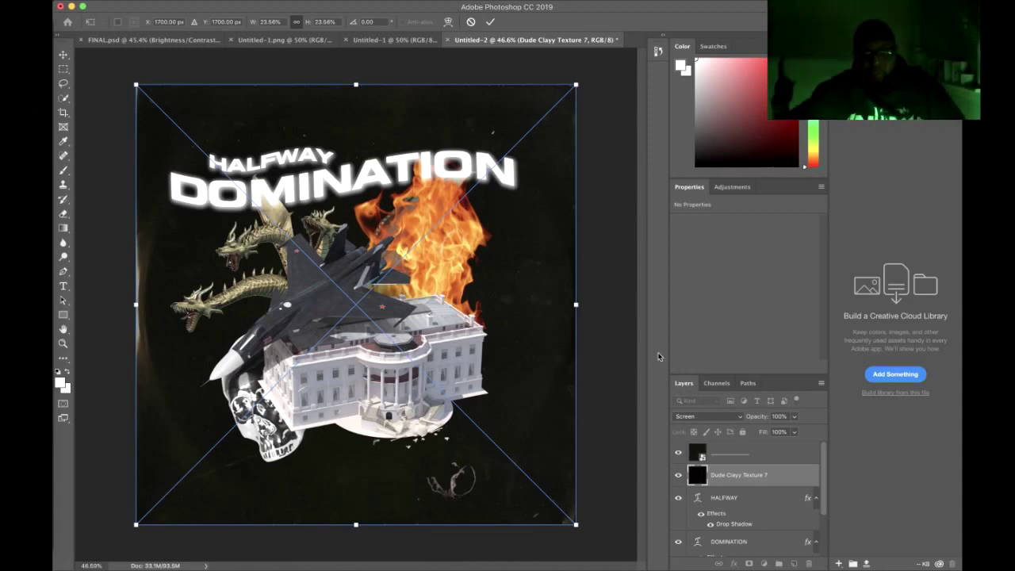
key("Return")
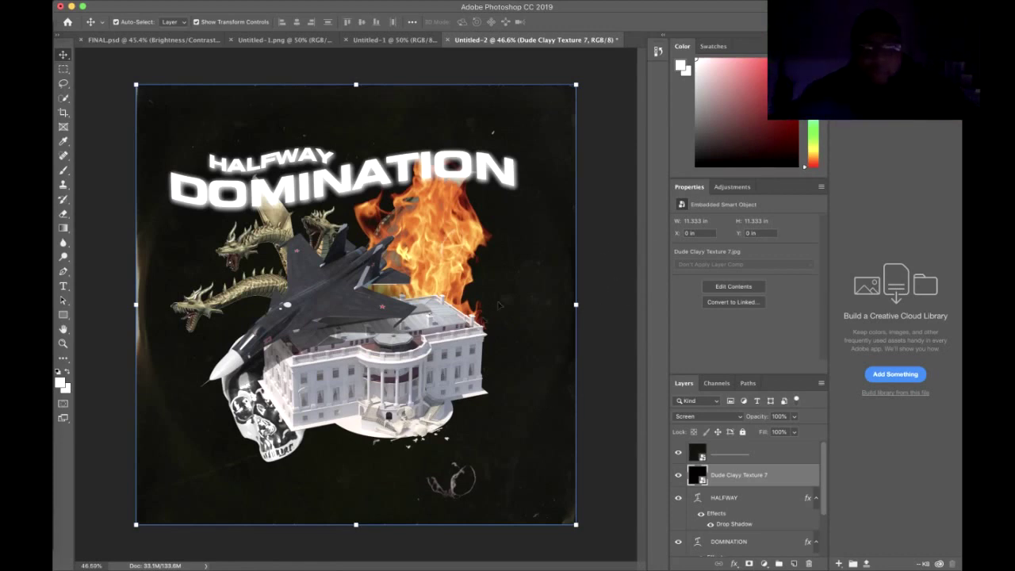
left_click(617, 231)
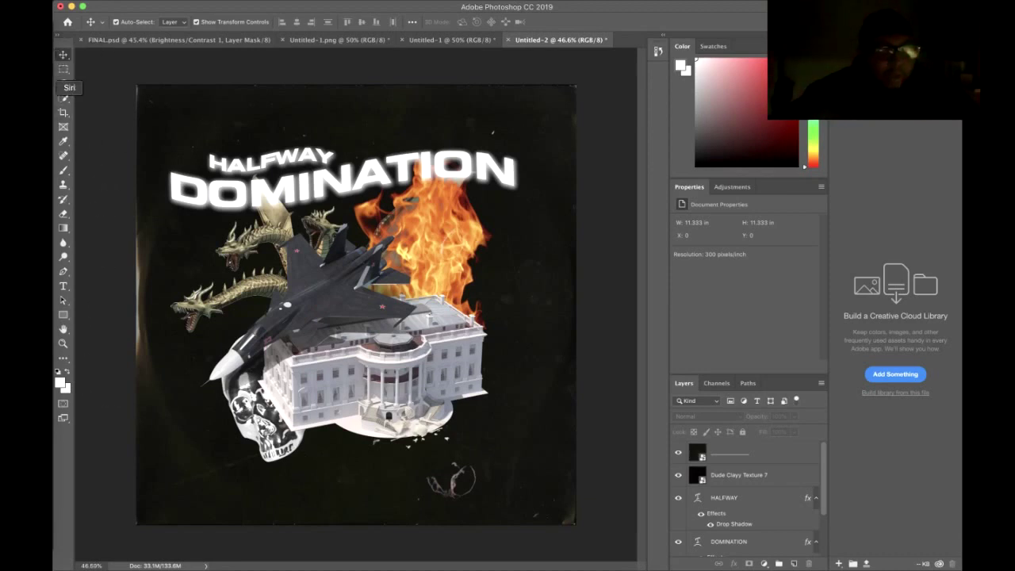
Go up to the GFX folder, open STICKERS and select the Tree Sound Records sticker image
left_click(54, 37)
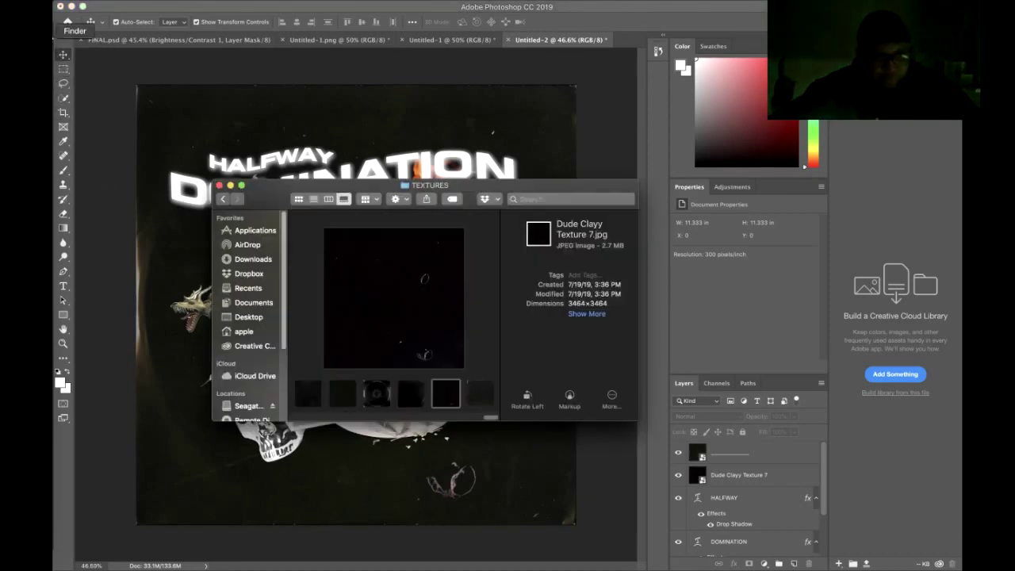
left_click(224, 199)
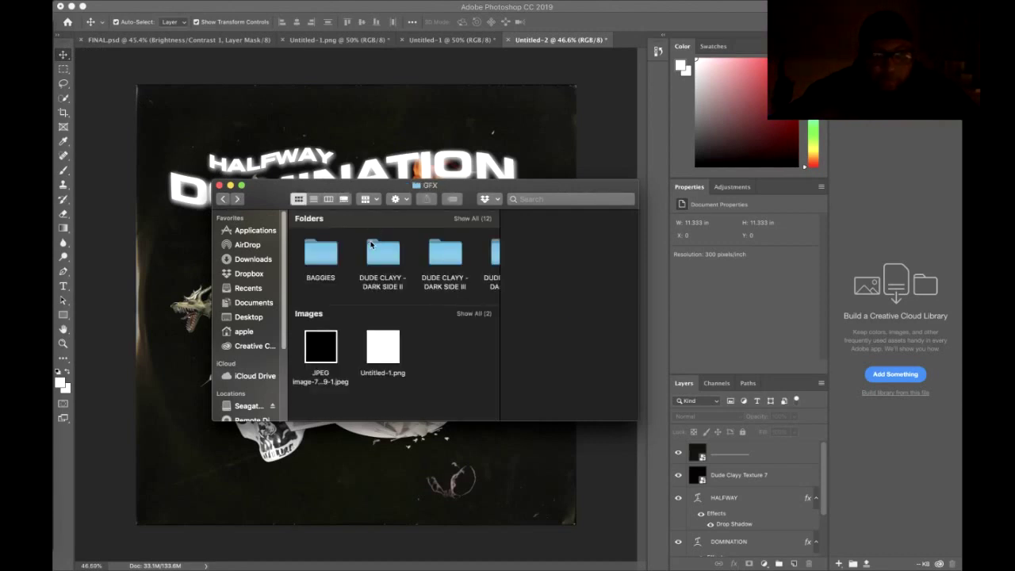
scroll(370, 244, "right", 10)
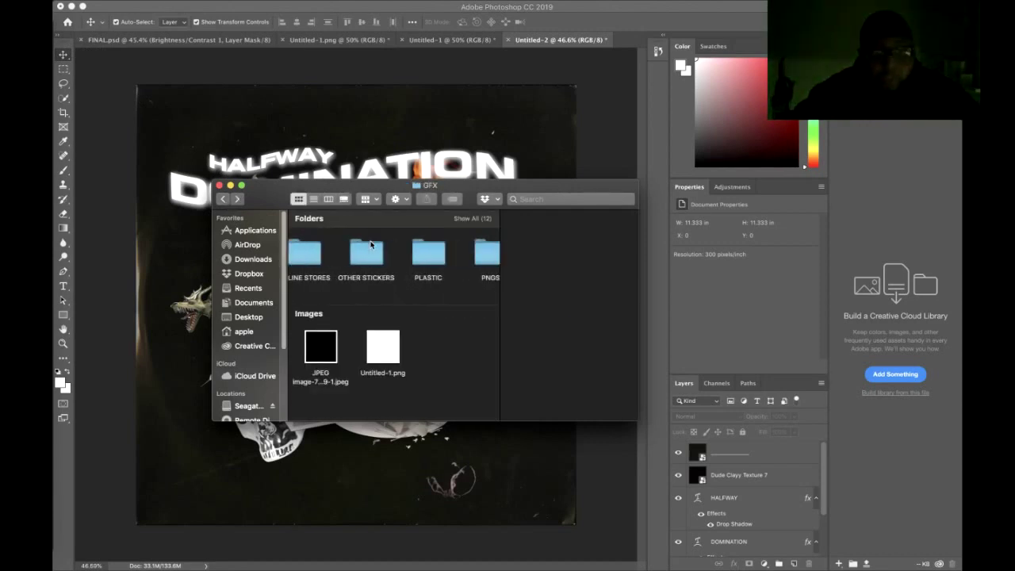
scroll(370, 245, "right", 3)
scroll(370, 244, "right", 2)
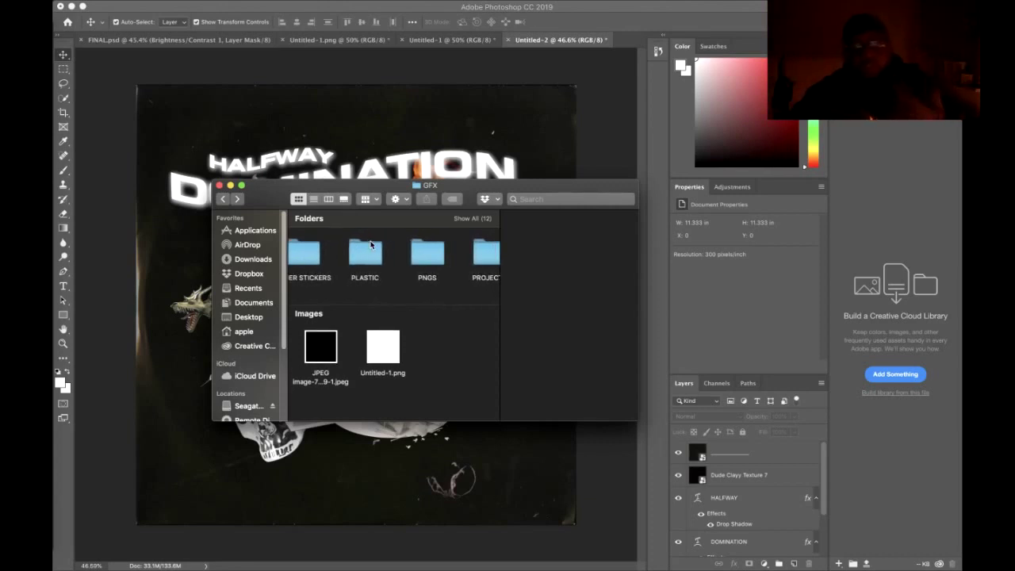
scroll(370, 245, "right", 2)
scroll(370, 244, "right", 10)
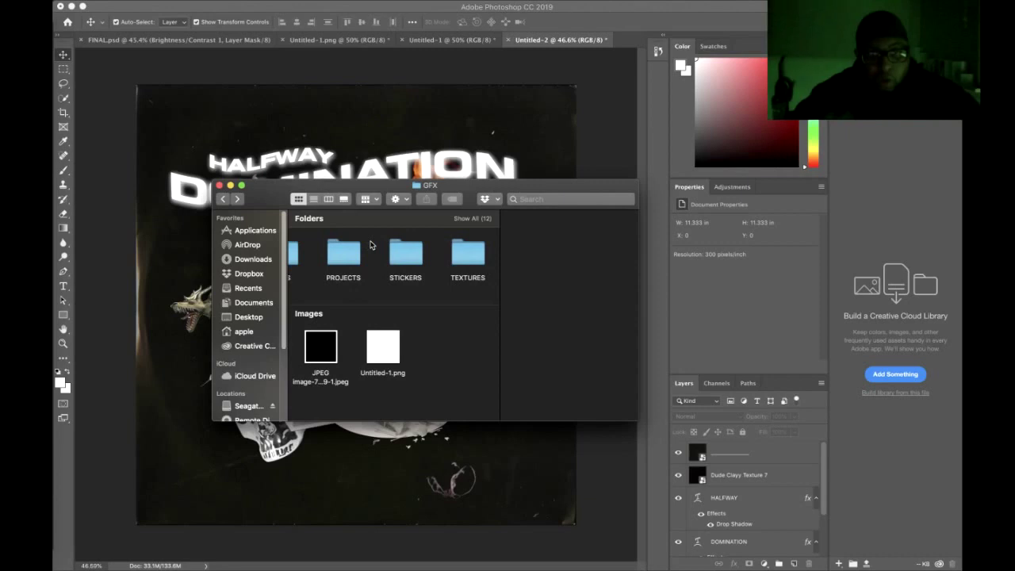
double_click(420, 255)
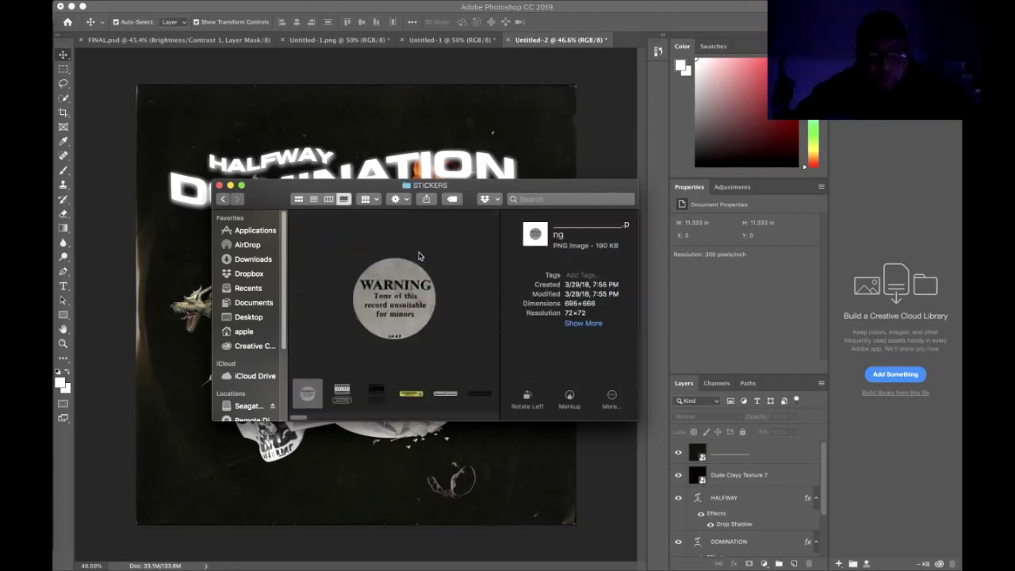
scroll(386, 389, "right", 10)
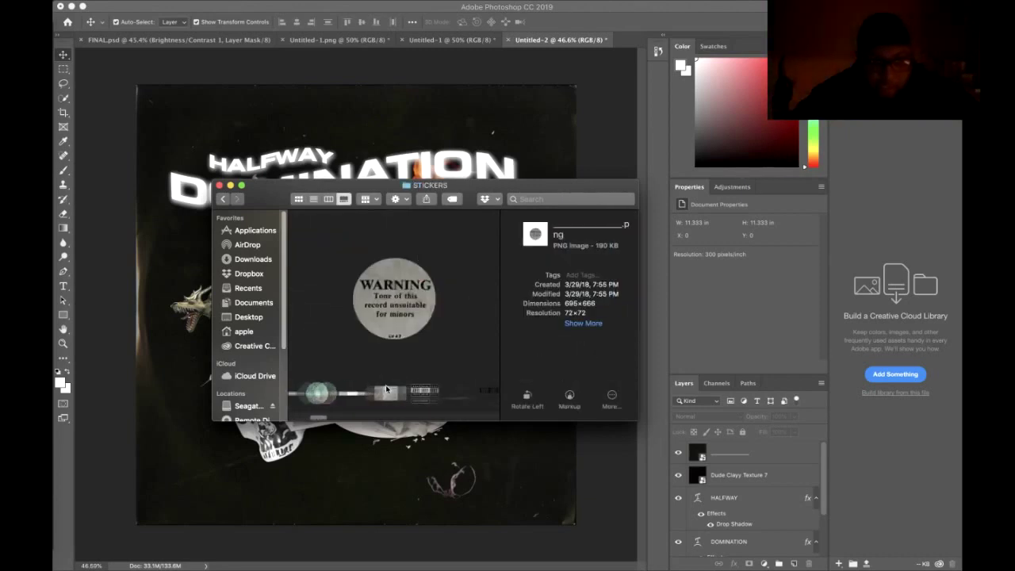
scroll(387, 389, "right", 10)
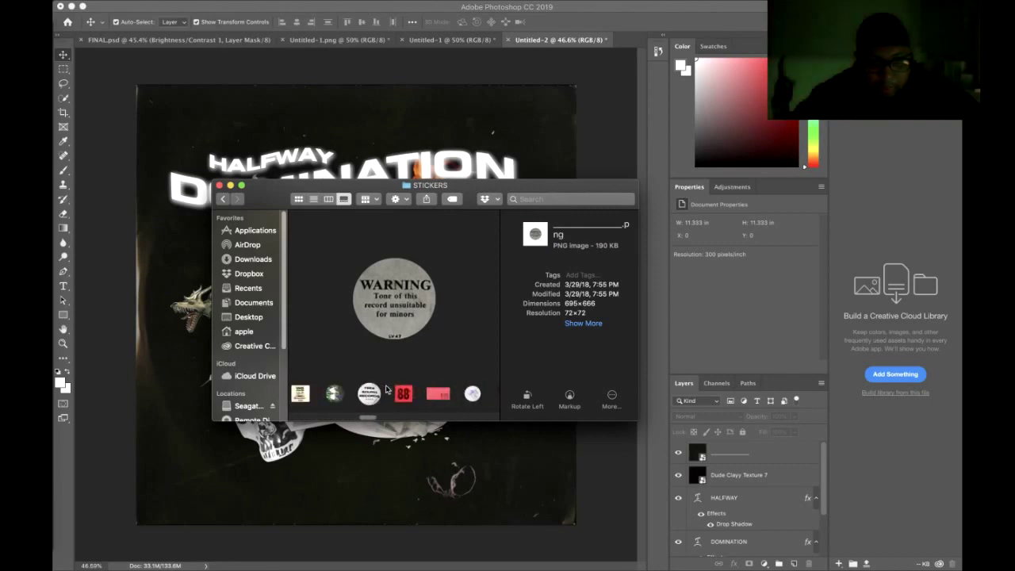
left_click(350, 395)
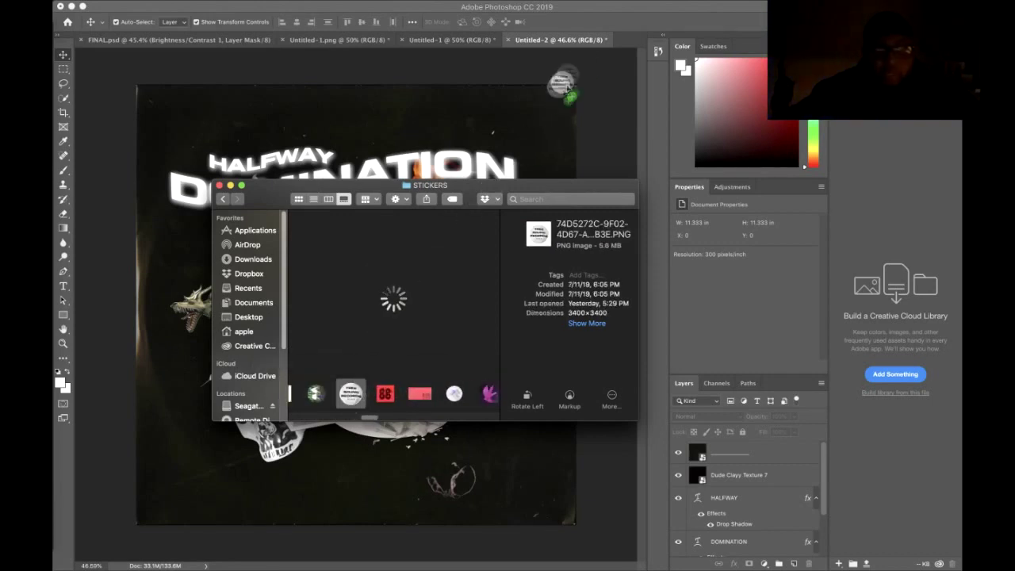
left_click(539, 120)
Place the Tree Sound Records sticker and shrink it into the top-left corner
left_click_drag(539, 120, 541, 121)
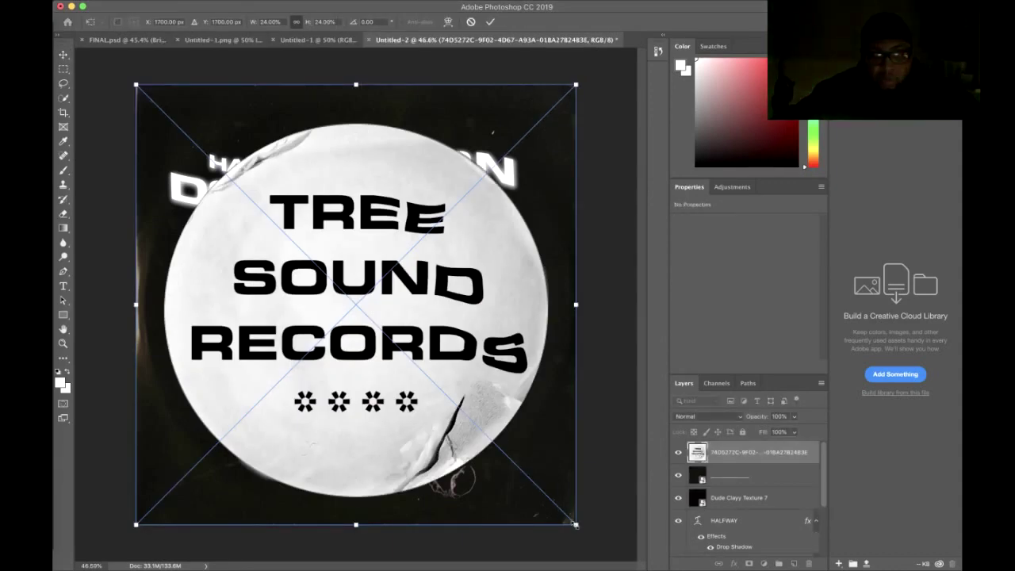
left_click_drag(576, 525, 366, 314)
left_click_drag(299, 378, 75, 263)
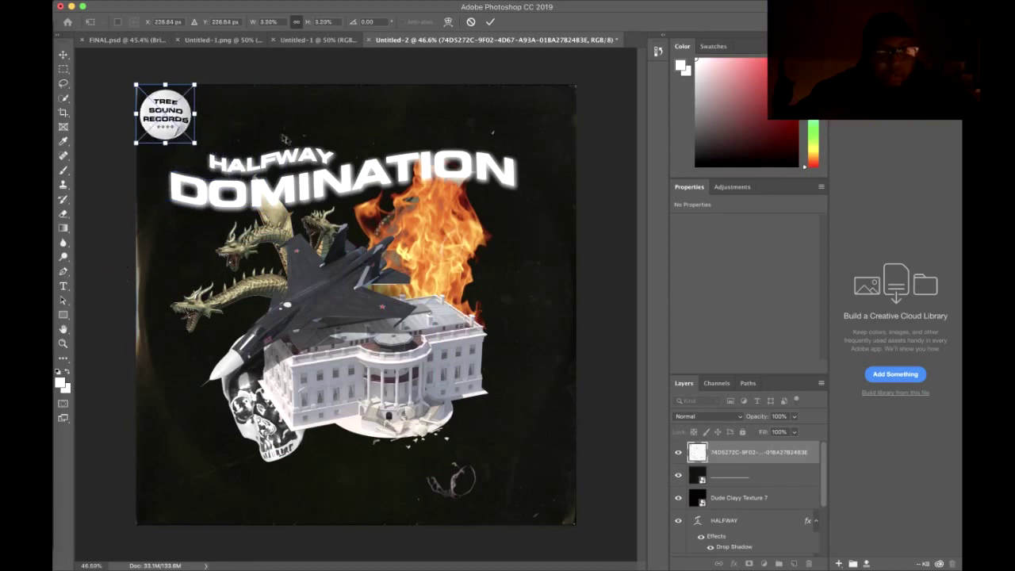
left_click_drag(168, 108, 167, 109)
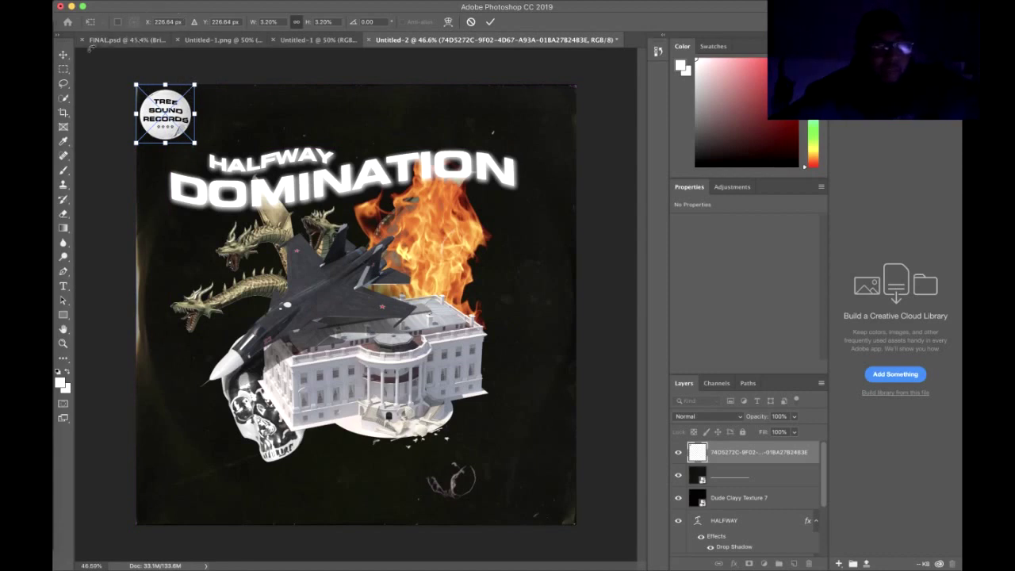
Scale the logo to about 3.2%, tilt it slightly counter-clockwise and commit
left_click(137, 3)
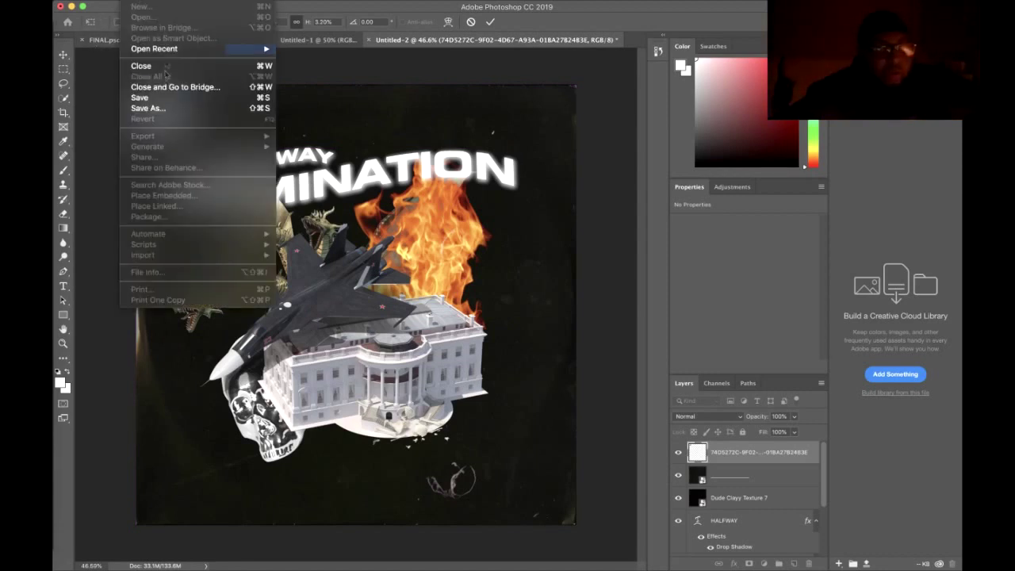
mouse_move(163, 2)
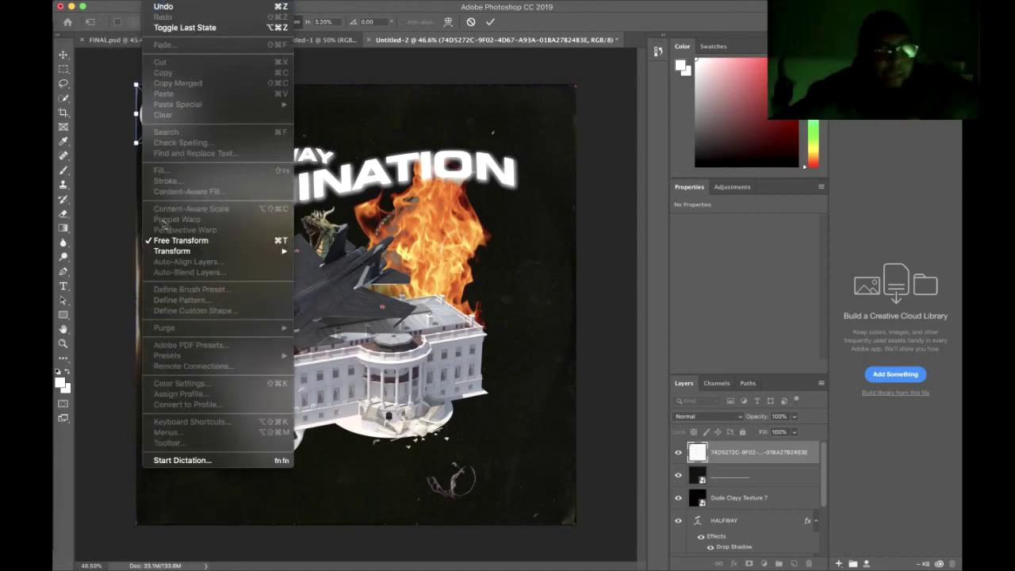
mouse_move(259, 252)
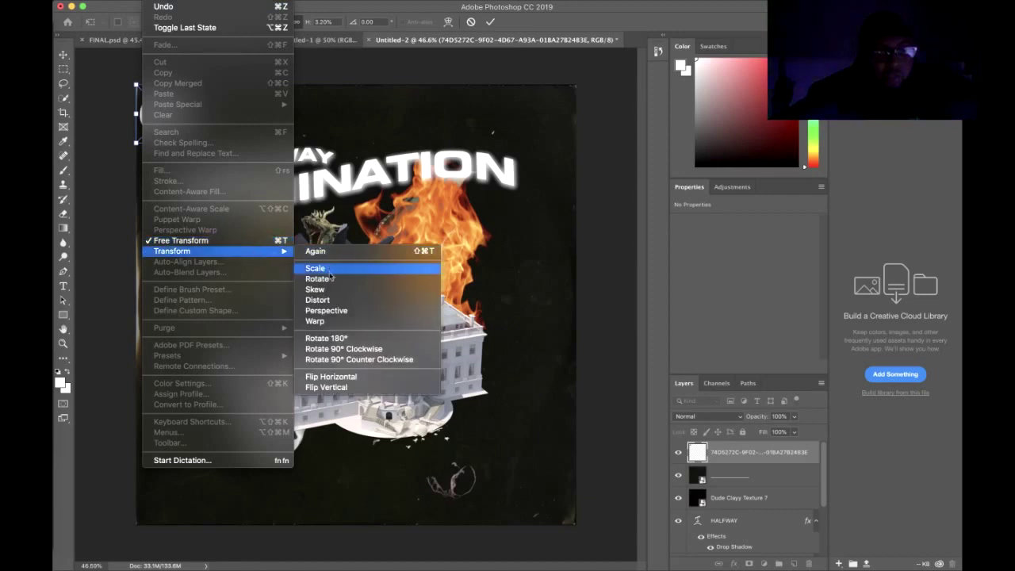
left_click(330, 270)
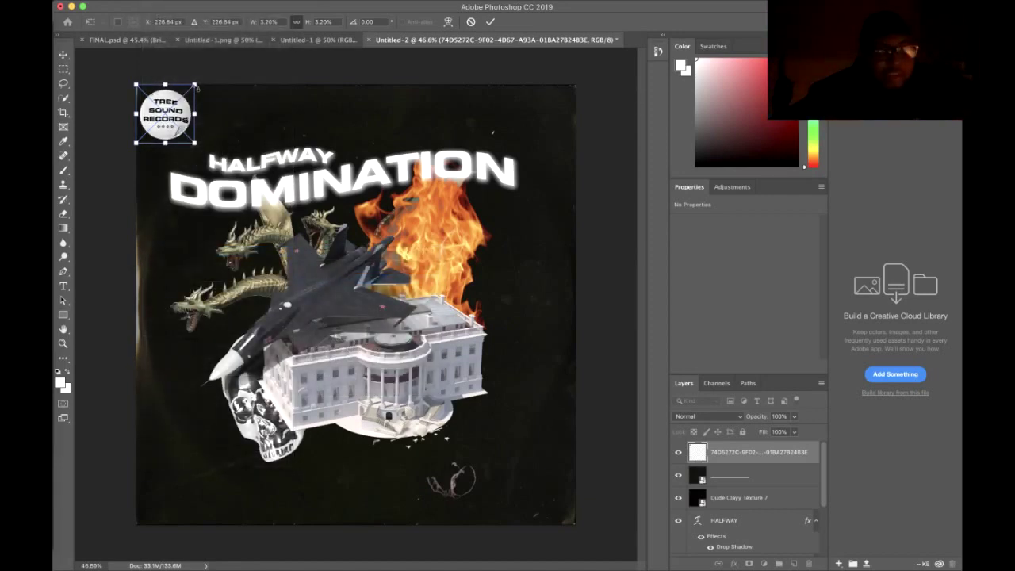
left_click_drag(197, 88, 218, 65)
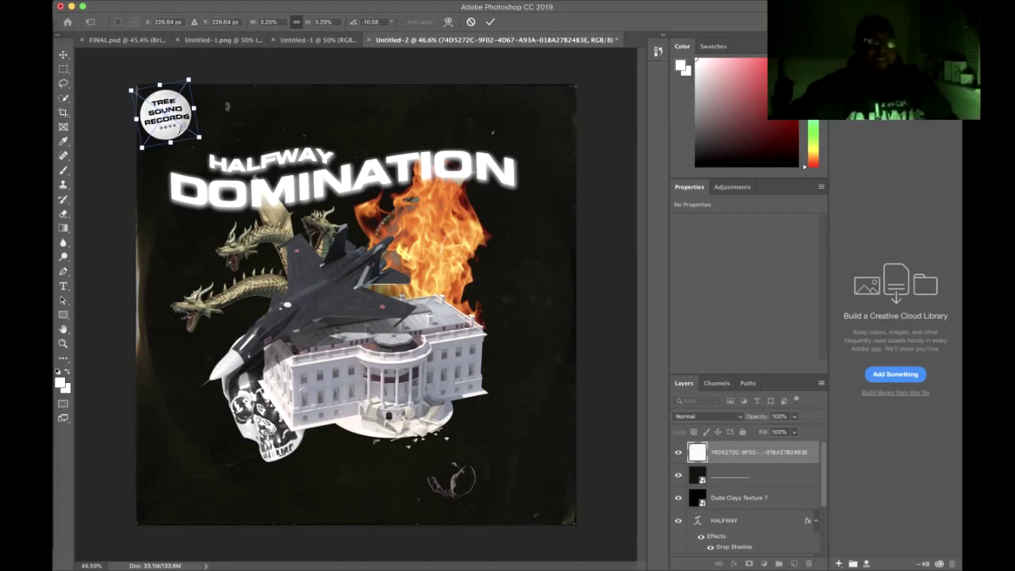
key("Return")
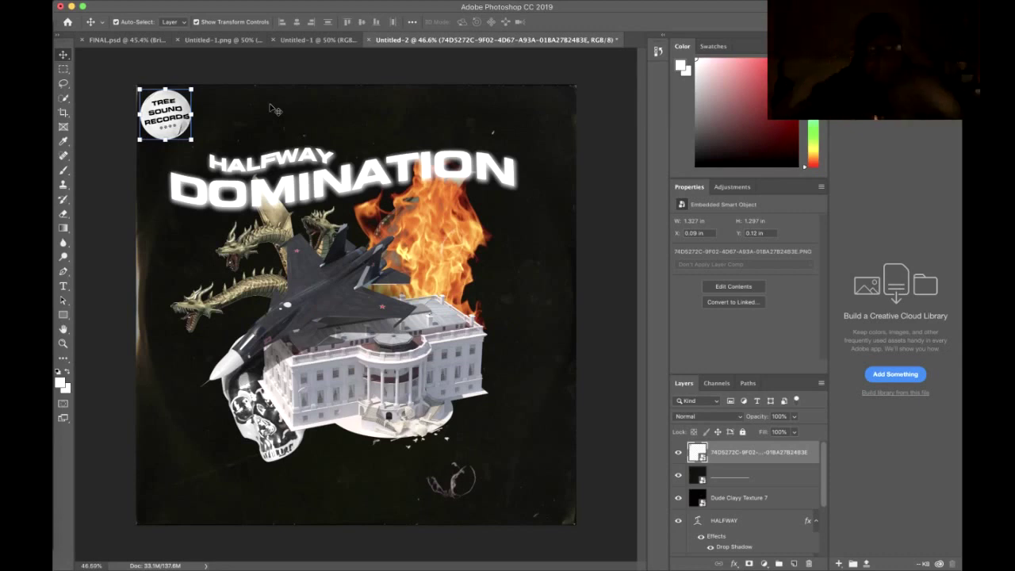
left_click(115, 159)
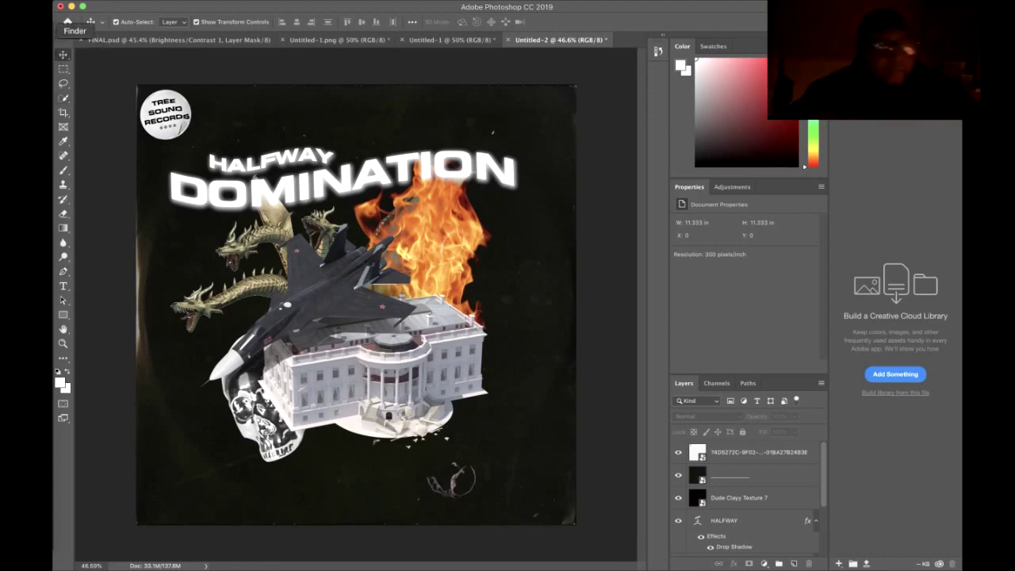
Place Barz.png from STICKERS, shrink it to about 4.11% and move it bottom-right
left_click(67, 22)
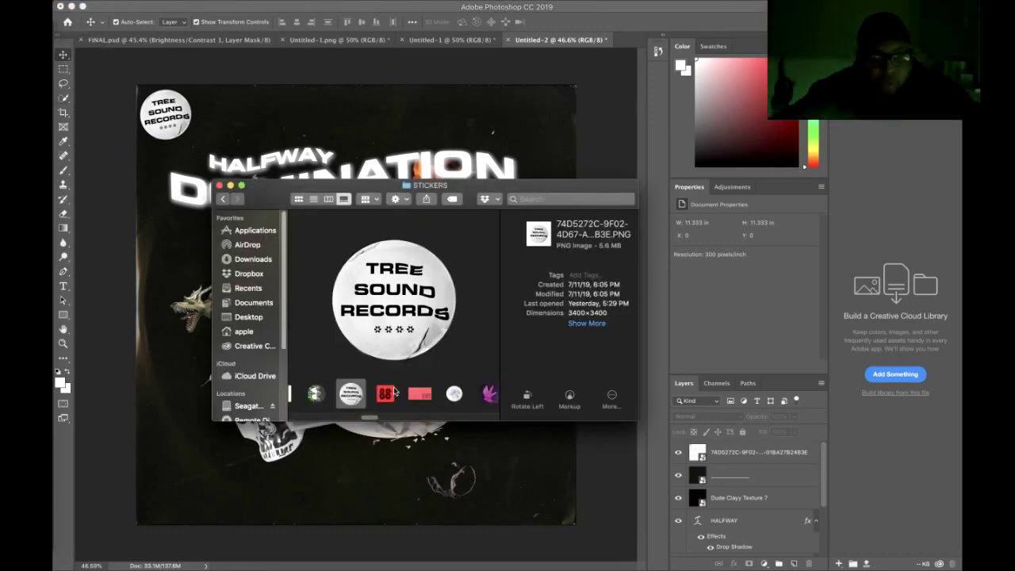
scroll(394, 391, "right", 10)
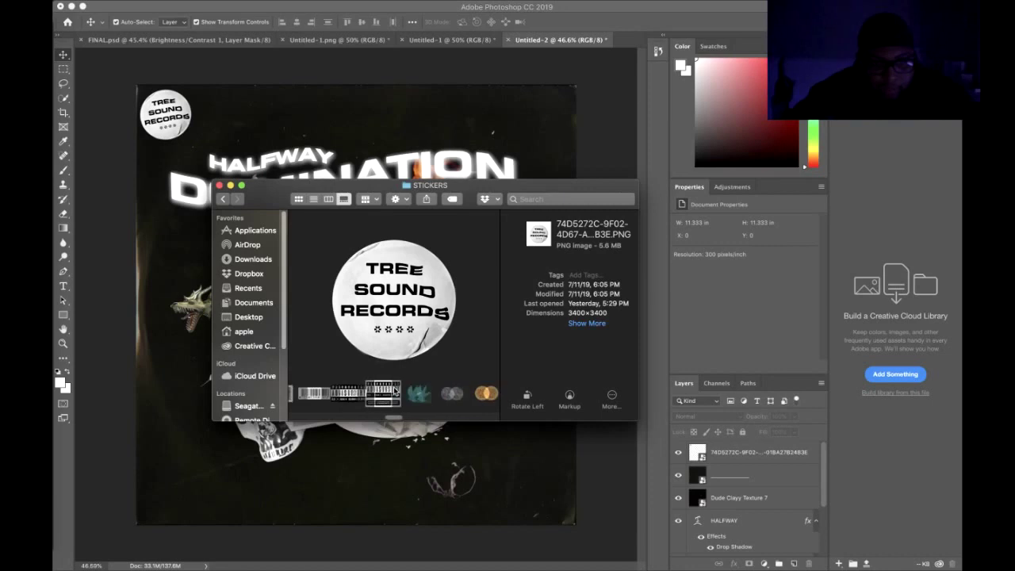
scroll(395, 392, "right", 10)
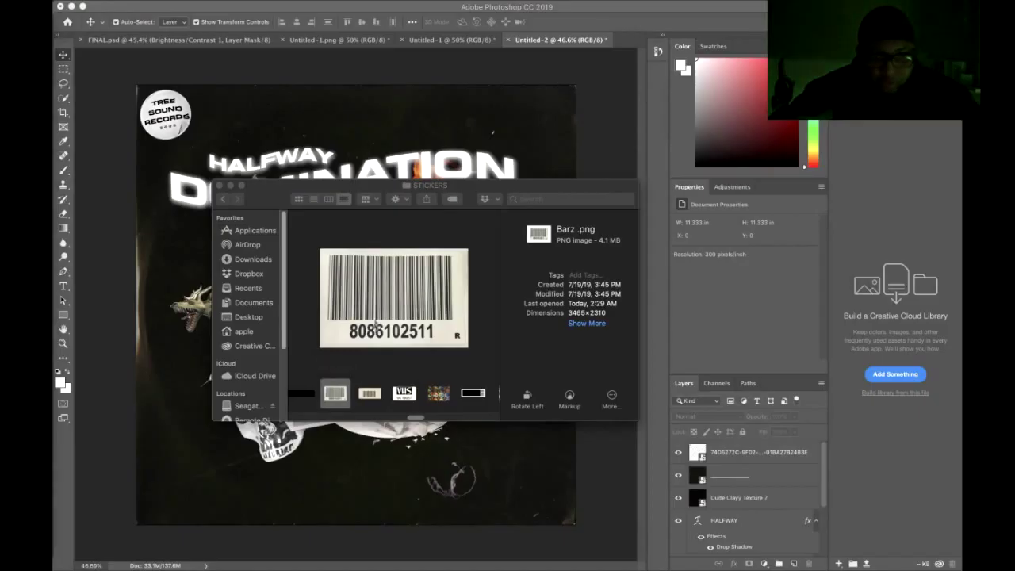
left_click_drag(353, 261, 364, 158)
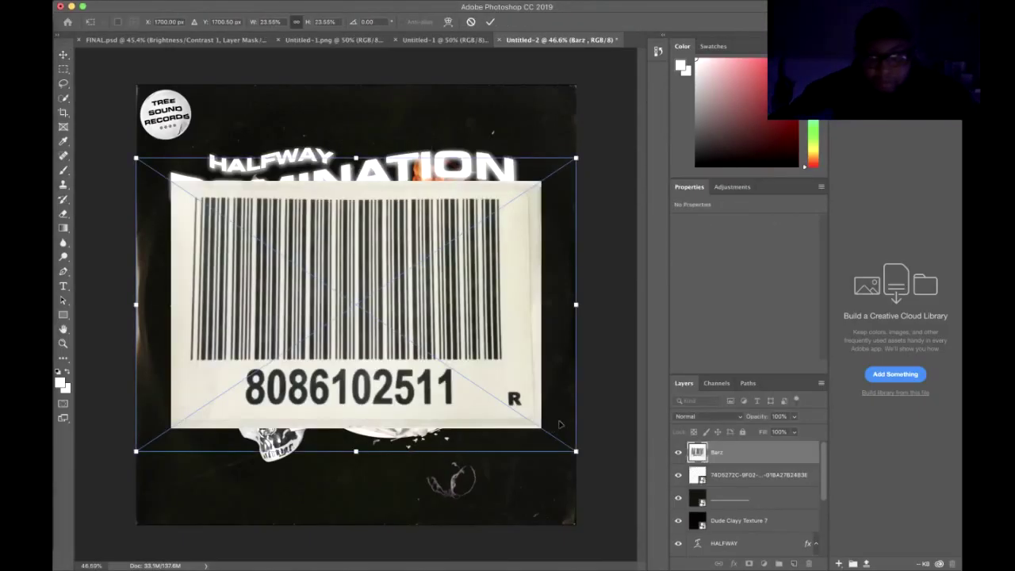
left_click_drag(576, 451, 237, 229)
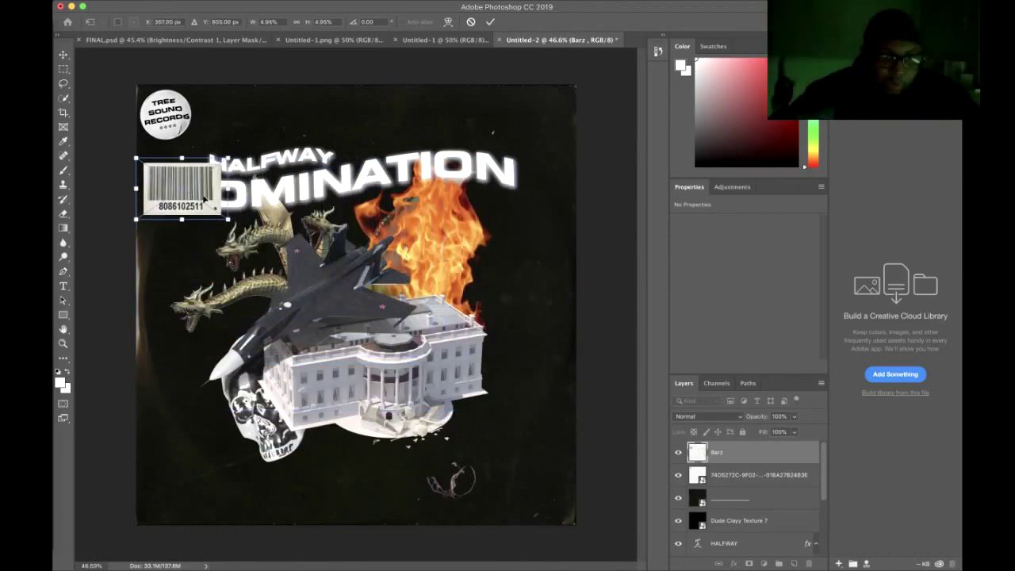
left_click_drag(194, 194, 539, 493)
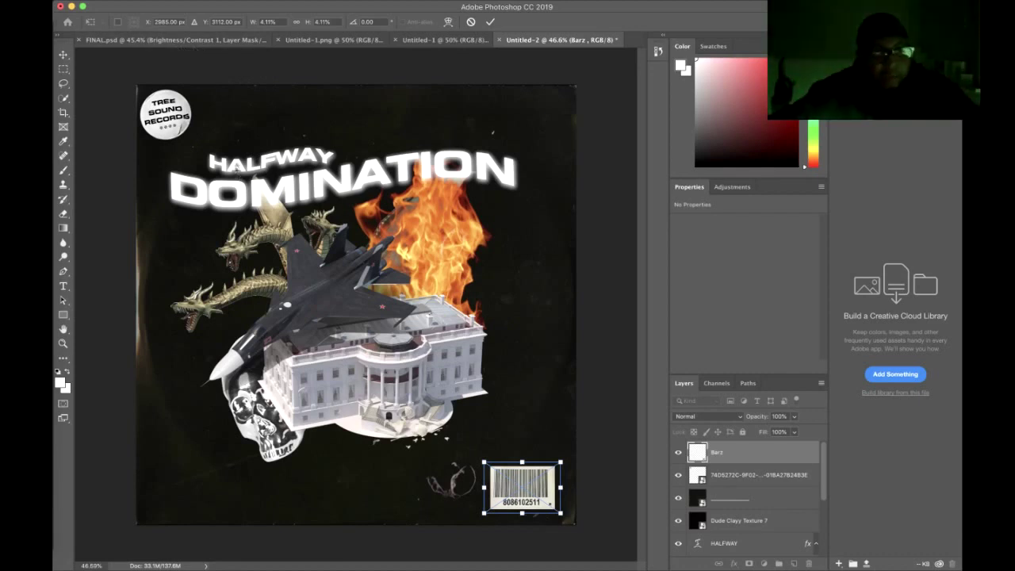
left_click(132, 4)
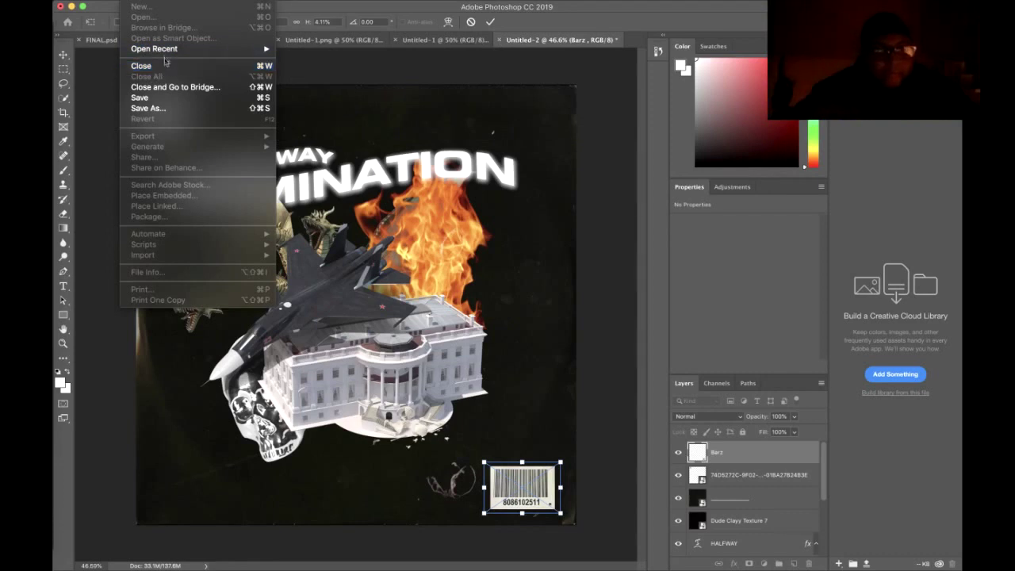
Distort the barcode to squash its height, shift it slightly right and commit
mouse_move(160, 3)
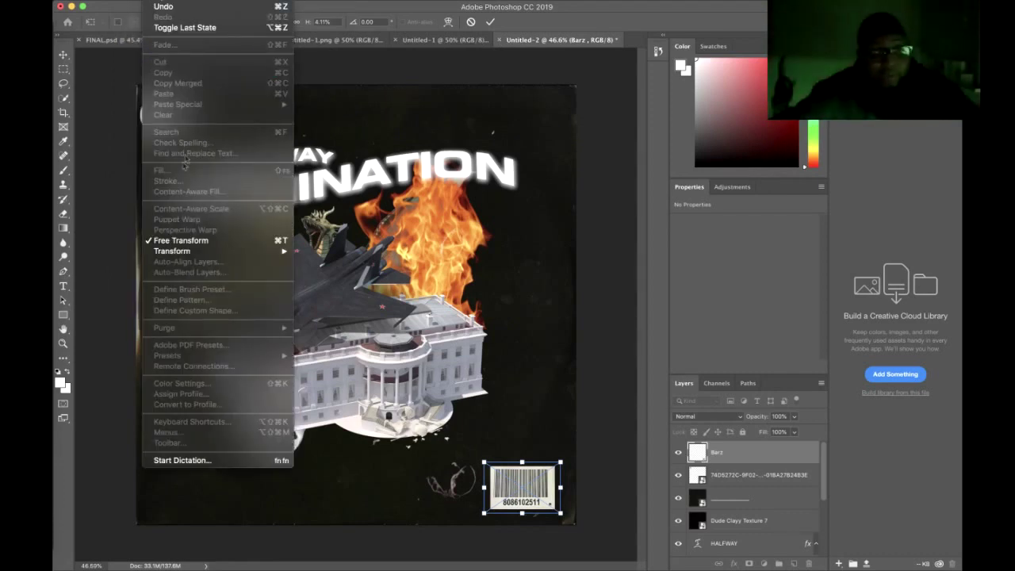
mouse_move(206, 252)
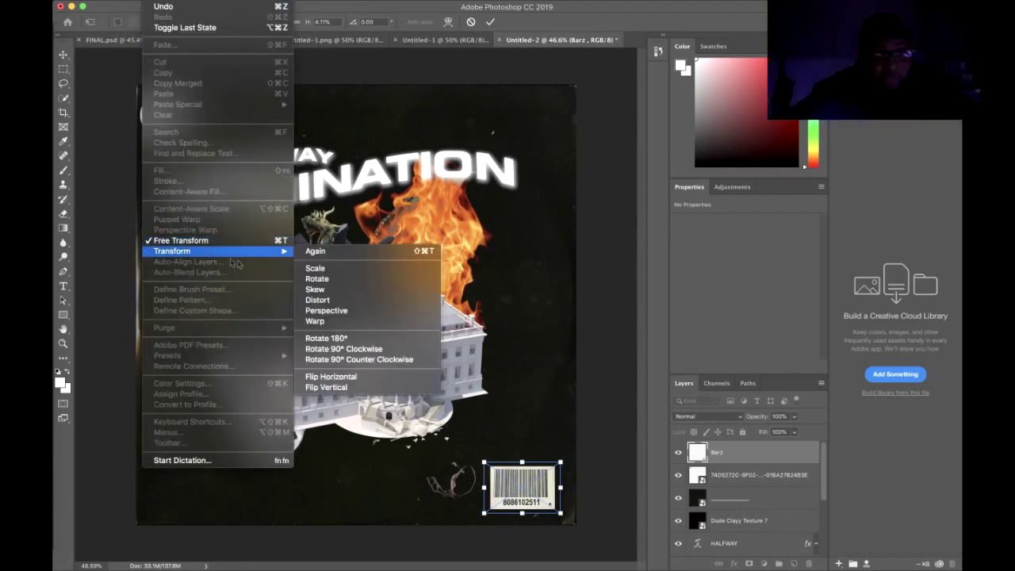
left_click(330, 300)
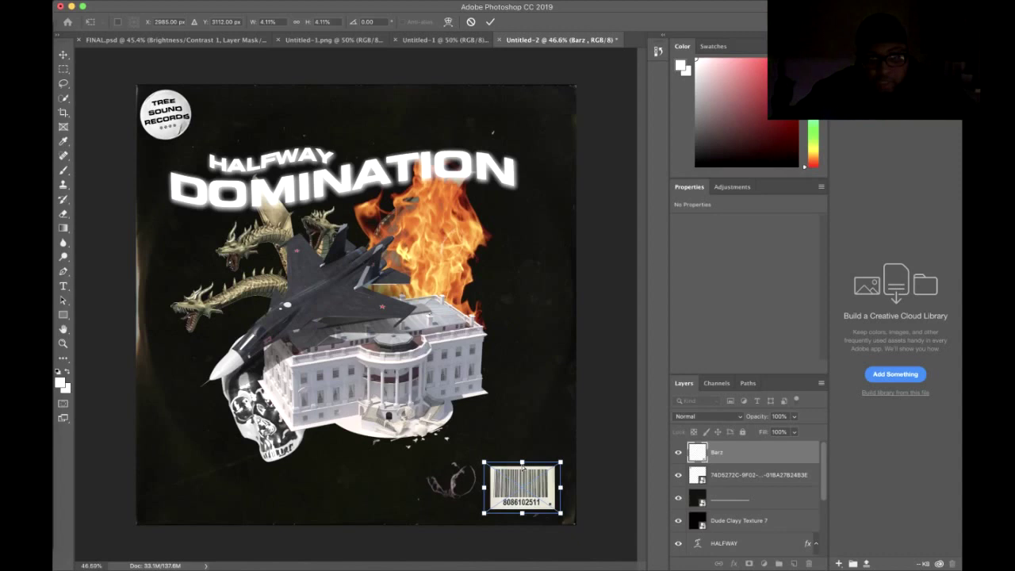
left_click_drag(524, 465, 522, 475)
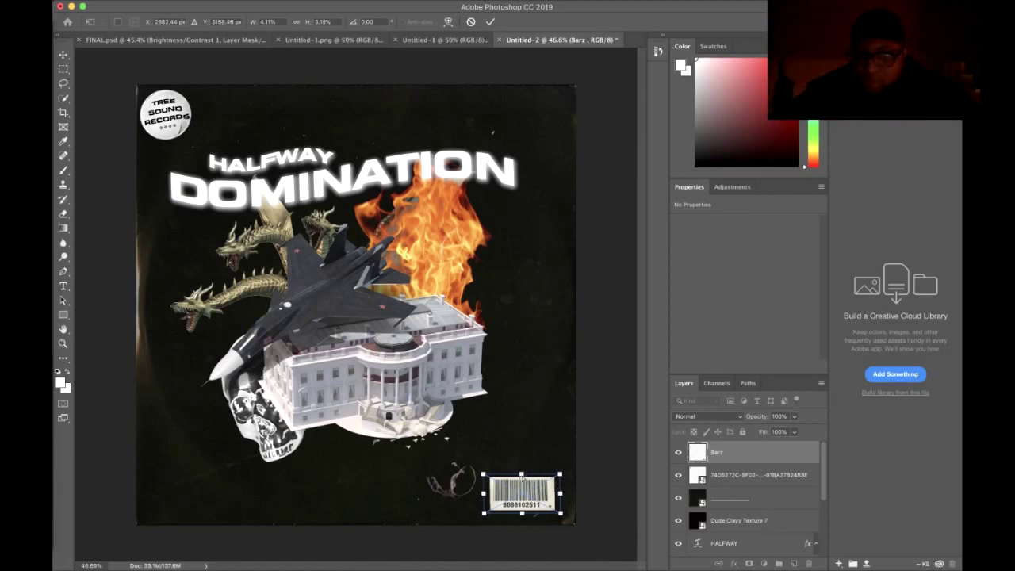
left_click_drag(522, 475, 522, 477)
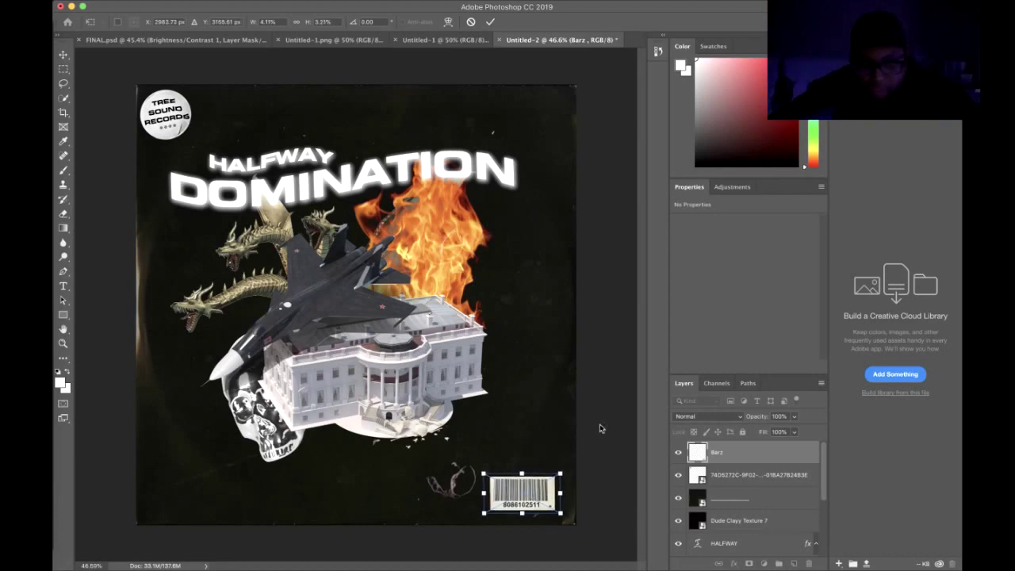
left_click_drag(537, 503, 543, 507)
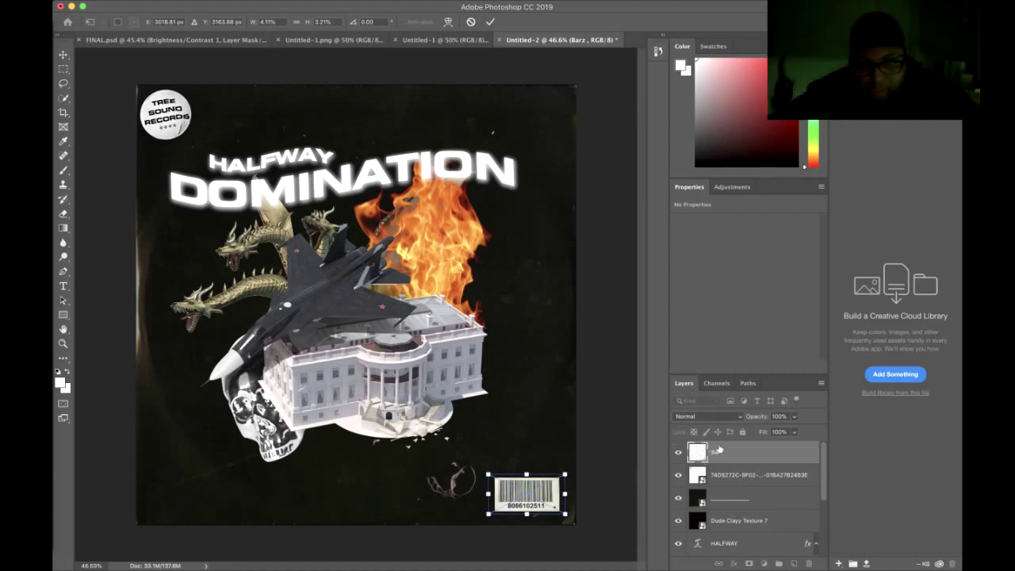
key("Return")
left_click(631, 449)
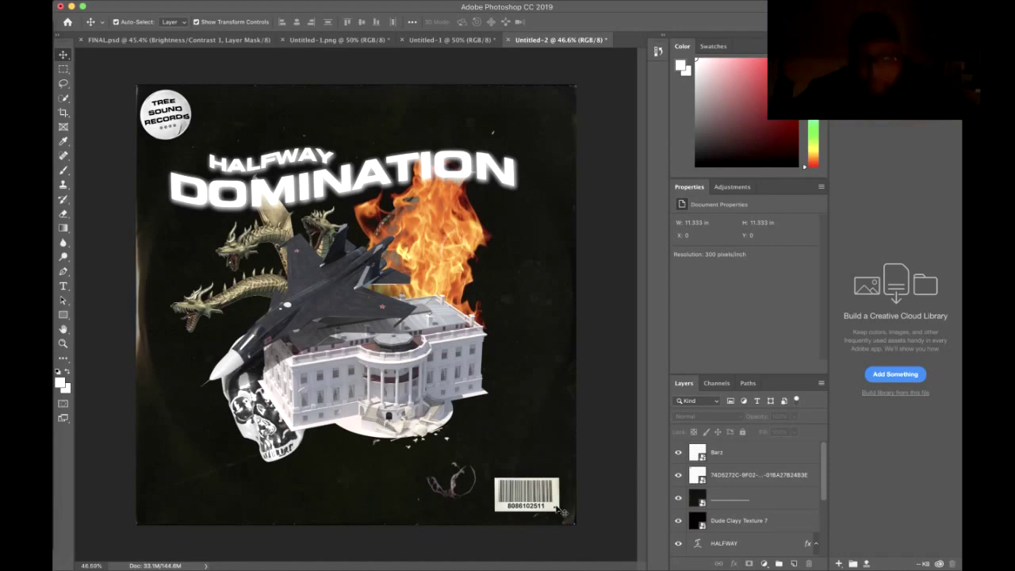
Nudge the barcode sticker a few pixels right and deselect it
left_click_drag(557, 508, 558, 506)
left_click(606, 463)
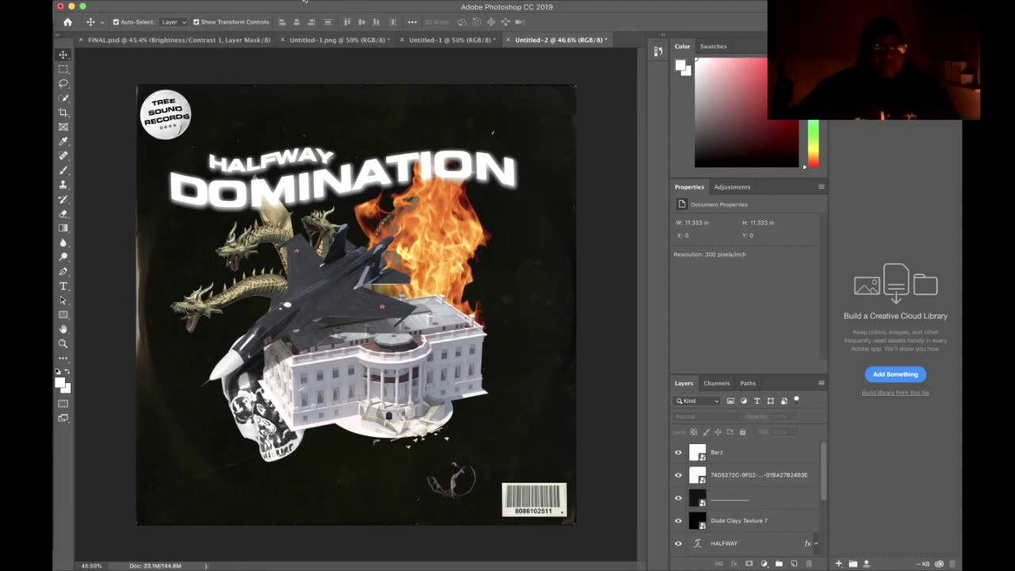
left_click(304, 0)
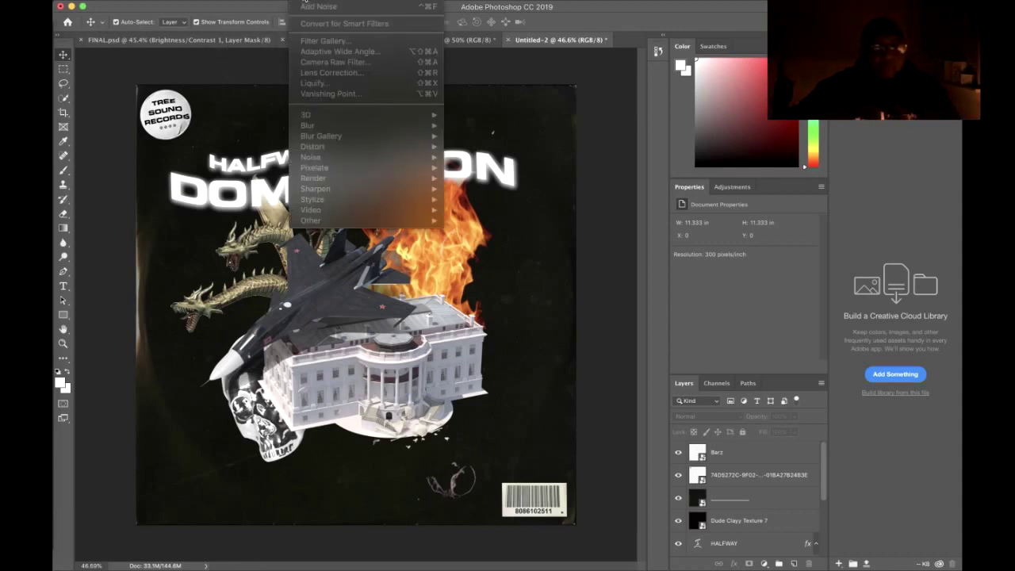
Select the full-canvas dark texture layer and nudge it up slightly
left_click(737, 455)
left_click(741, 458)
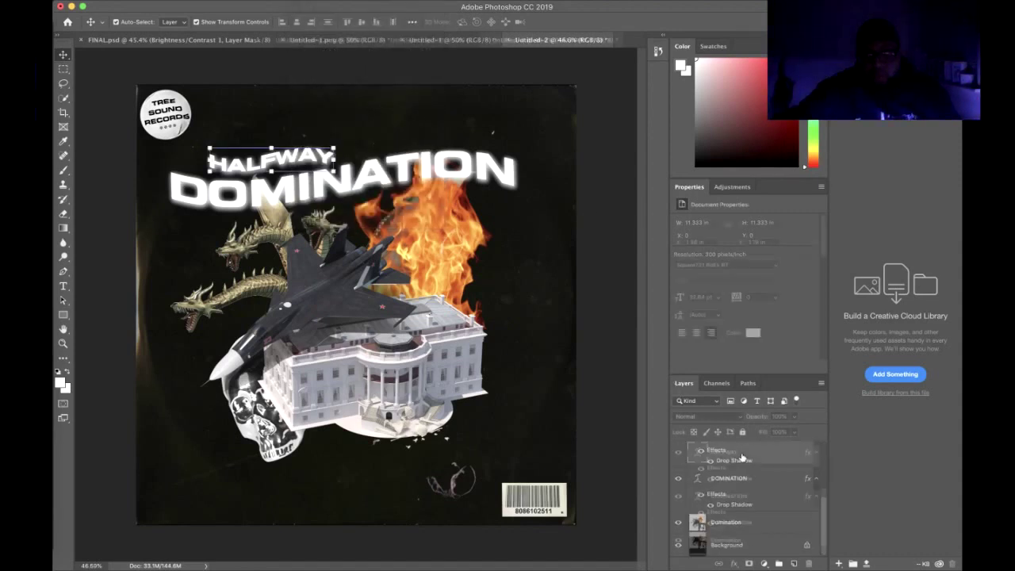
scroll(746, 460, "up", 3)
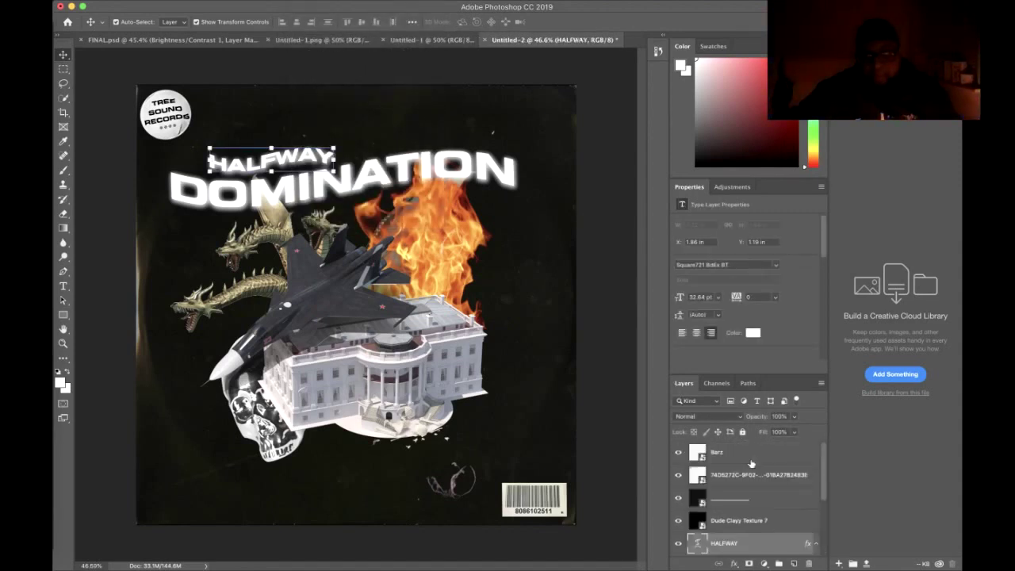
left_click(755, 456)
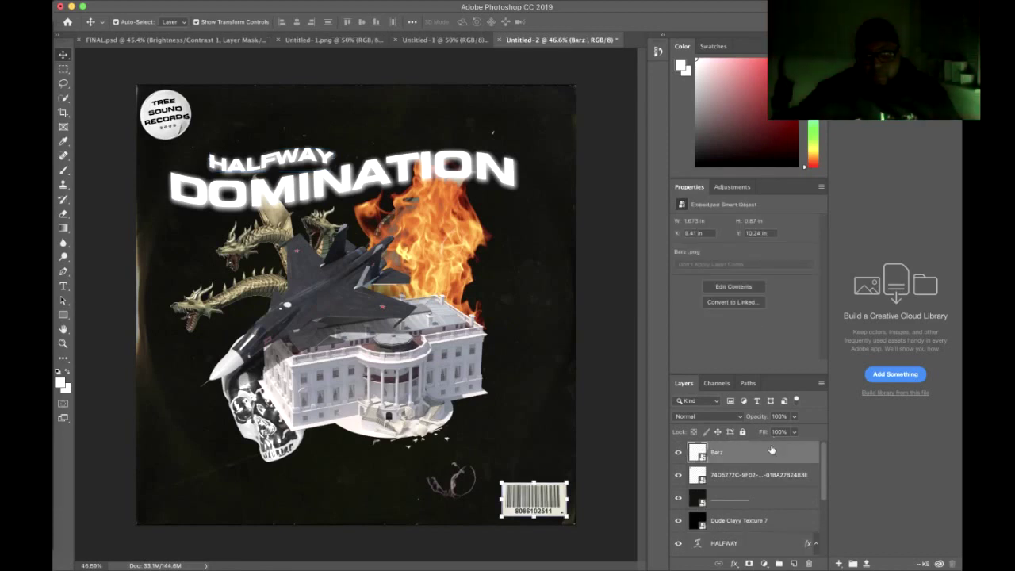
key("alt+bracketleft")
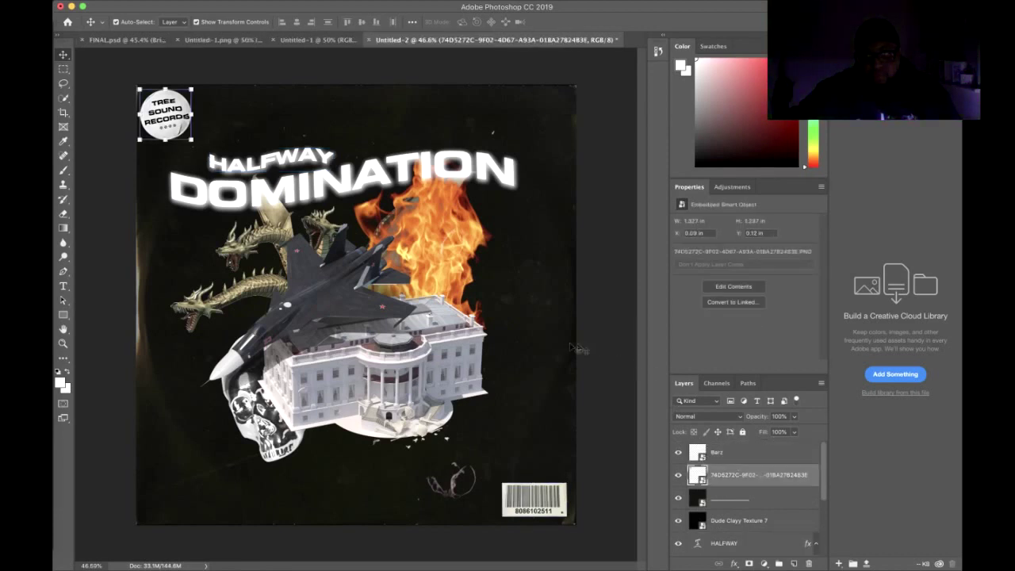
key("alt+bracketleft")
key("Up")
key("Up")
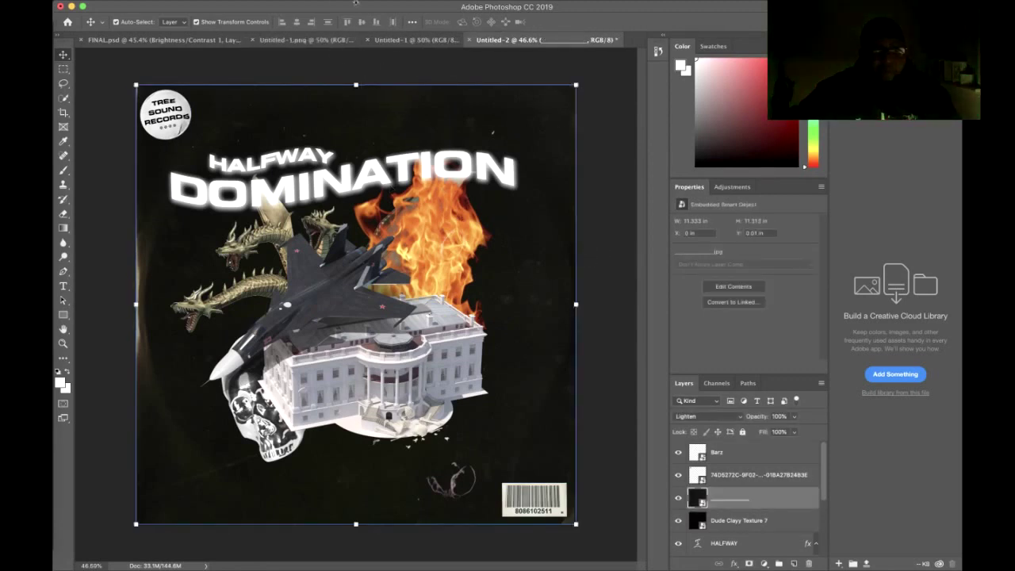
Add Noise to the texture at 18.92% with Uniform distribution
left_click(354, 1)
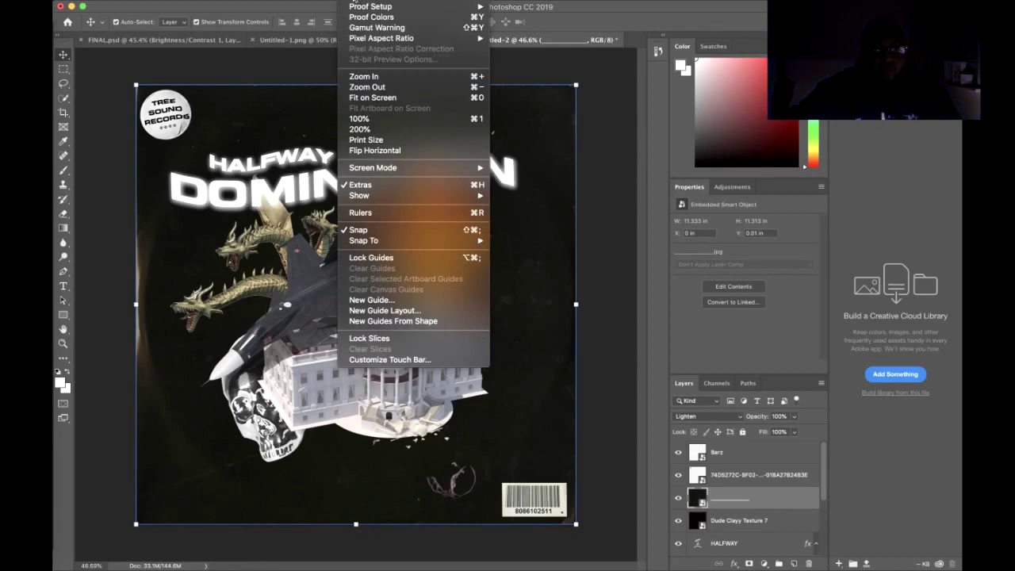
mouse_move(306, 0)
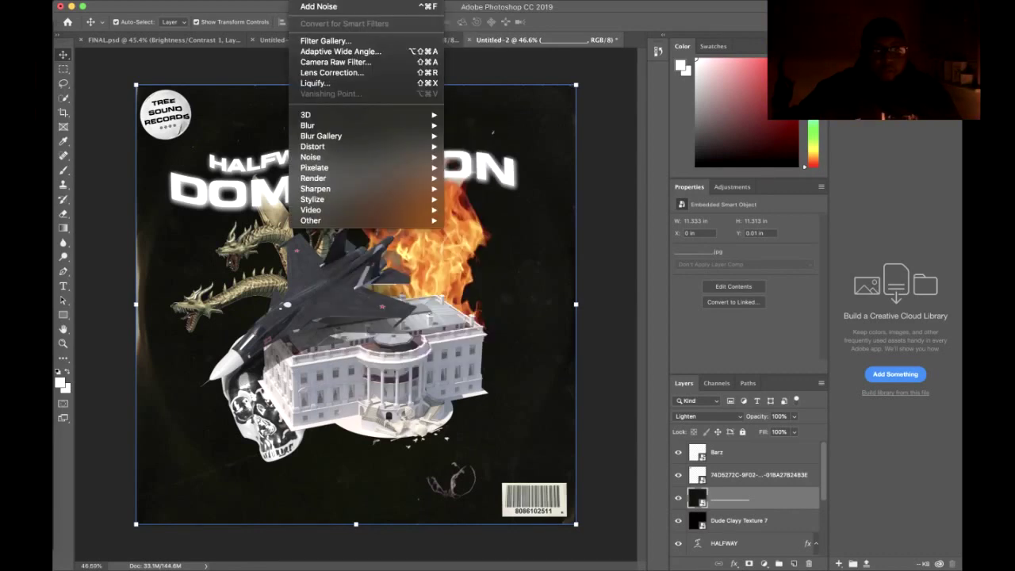
mouse_move(371, 150)
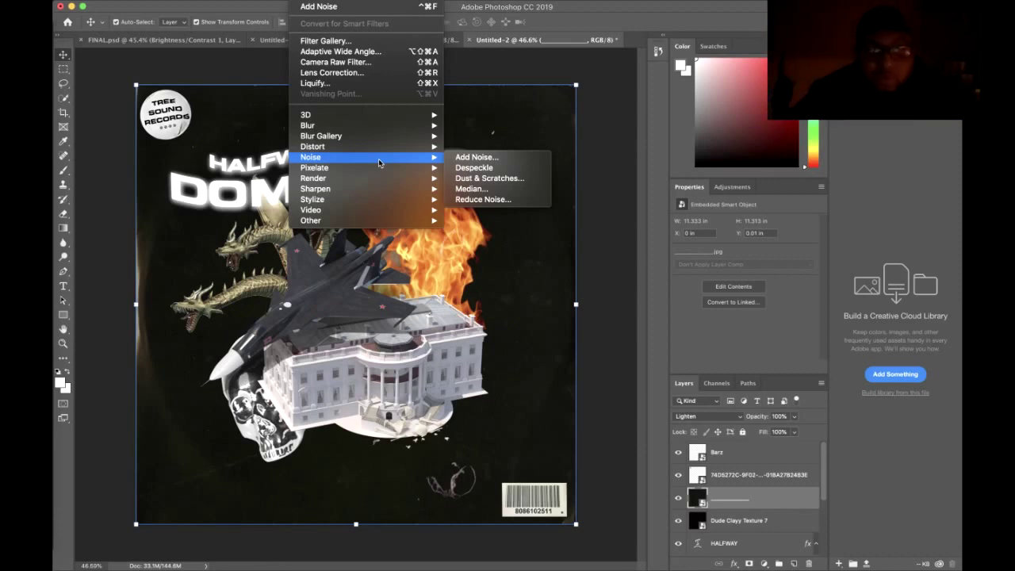
left_click(464, 160)
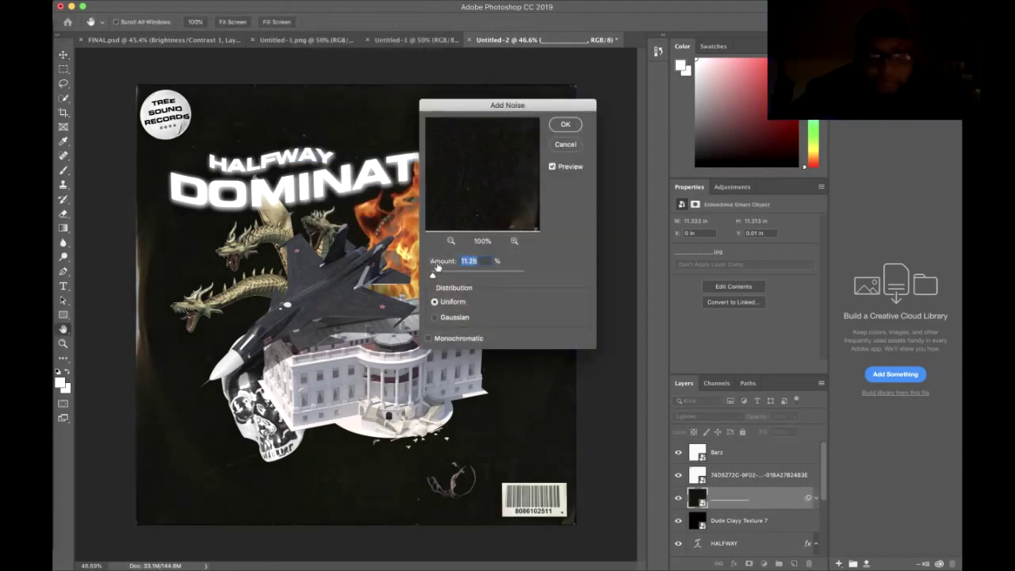
left_click_drag(432, 276, 459, 282)
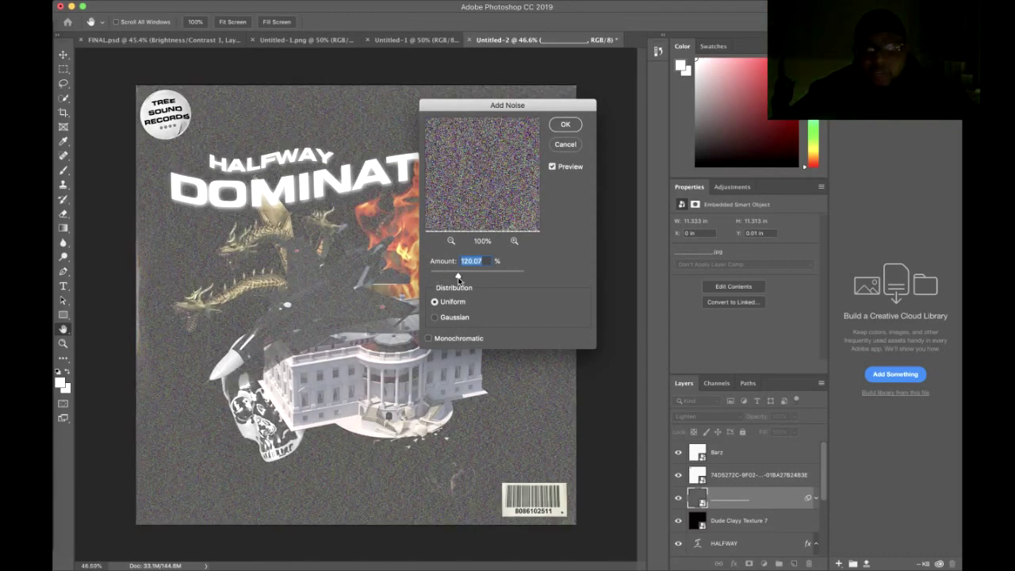
left_click_drag(457, 280, 435, 283)
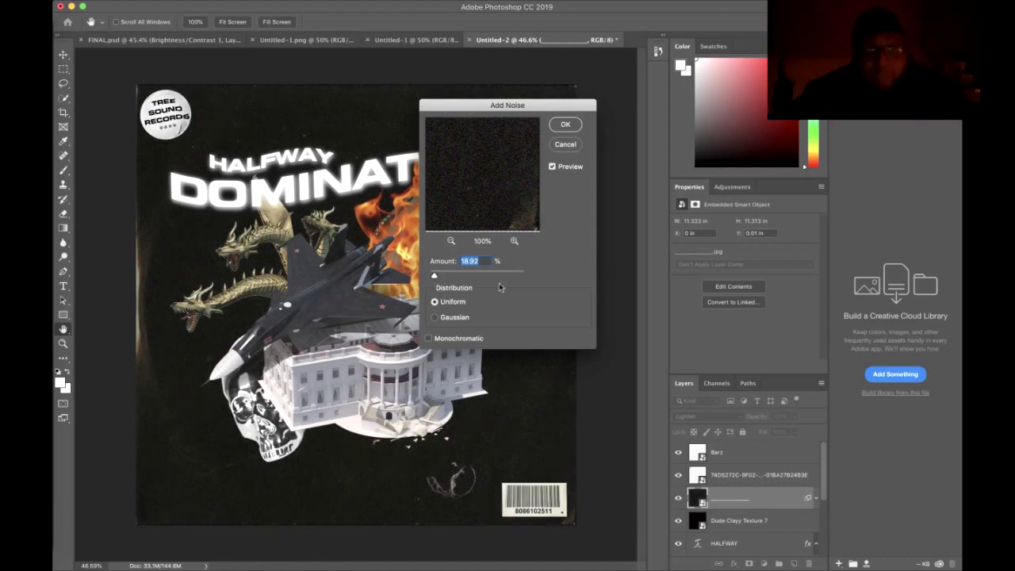
left_click(563, 125)
Add a Brightness/Contrast adjustment above the texture layer with Contrast 13, Brightness 0
left_click(635, 240)
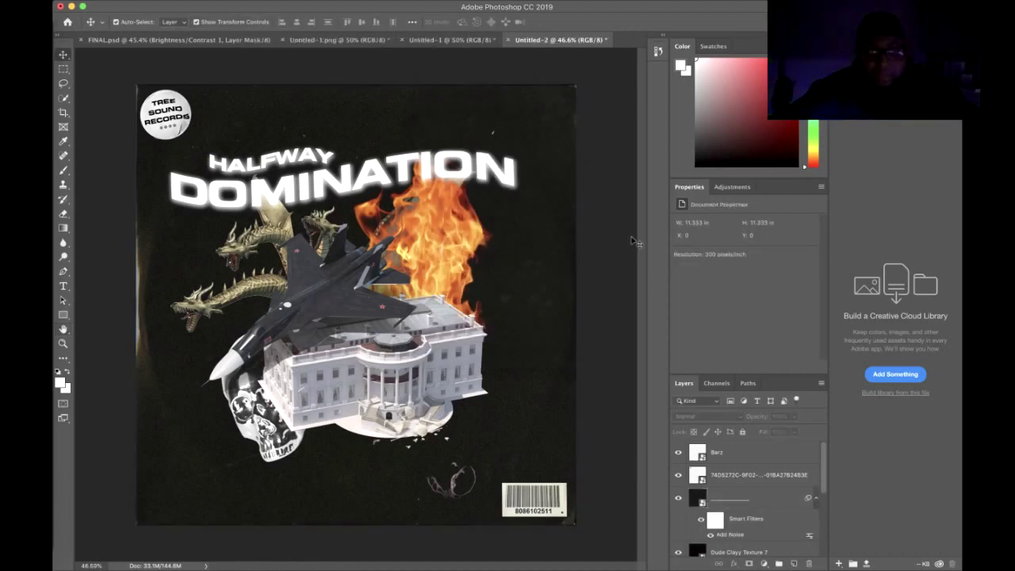
left_click(813, 446)
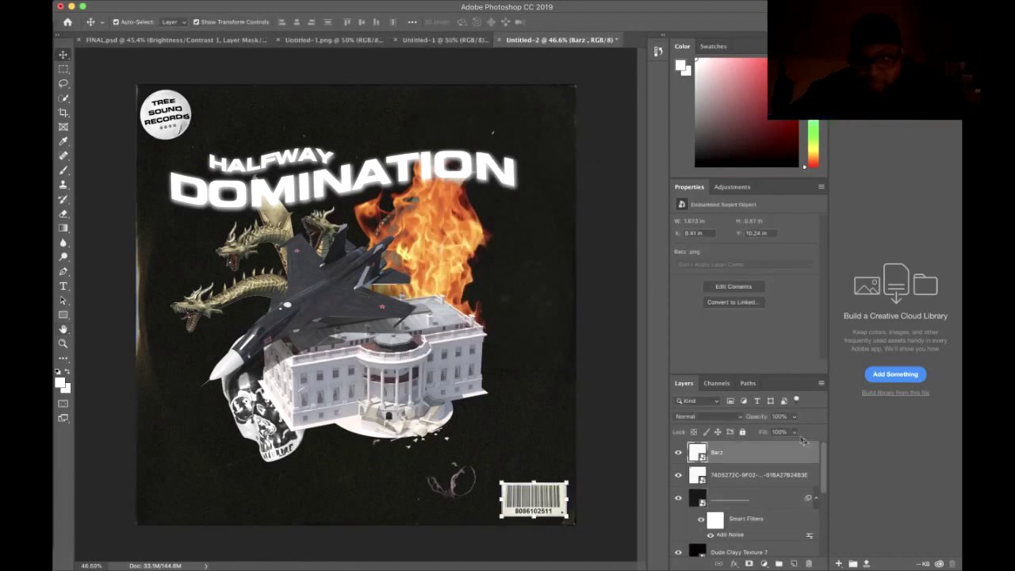
left_click(547, 355)
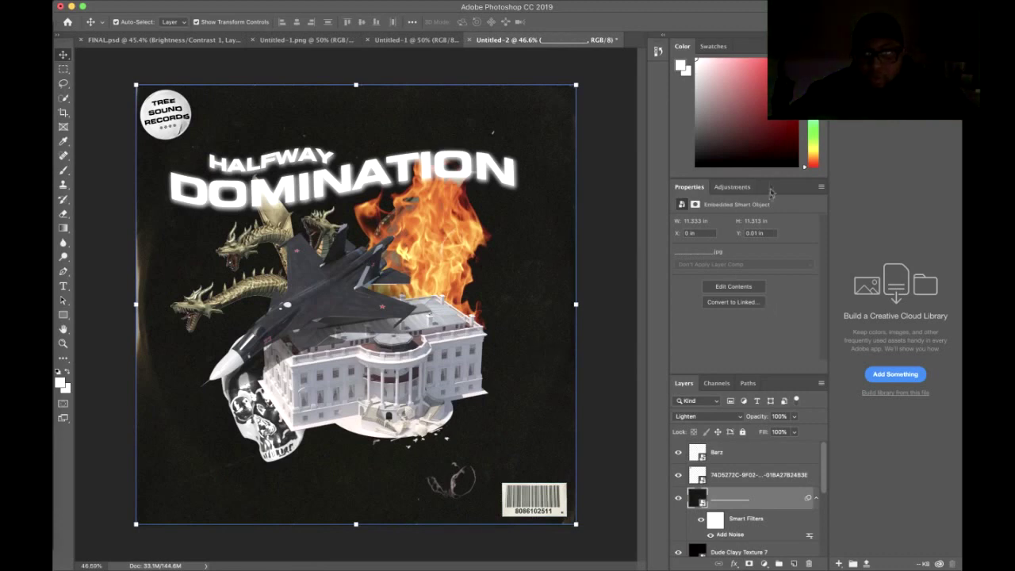
left_click(738, 188)
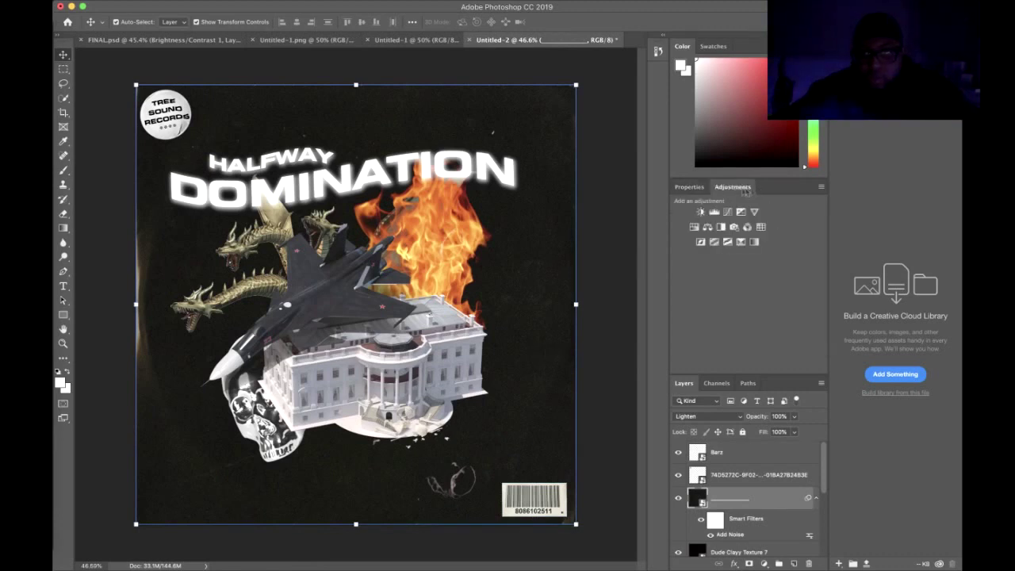
left_click(701, 213)
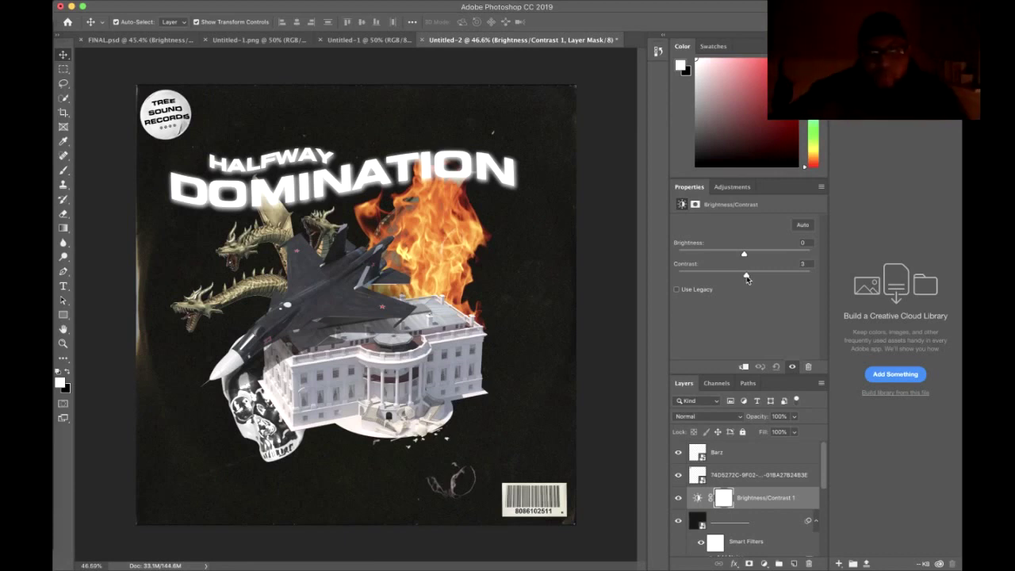
left_click_drag(750, 279, 752, 278)
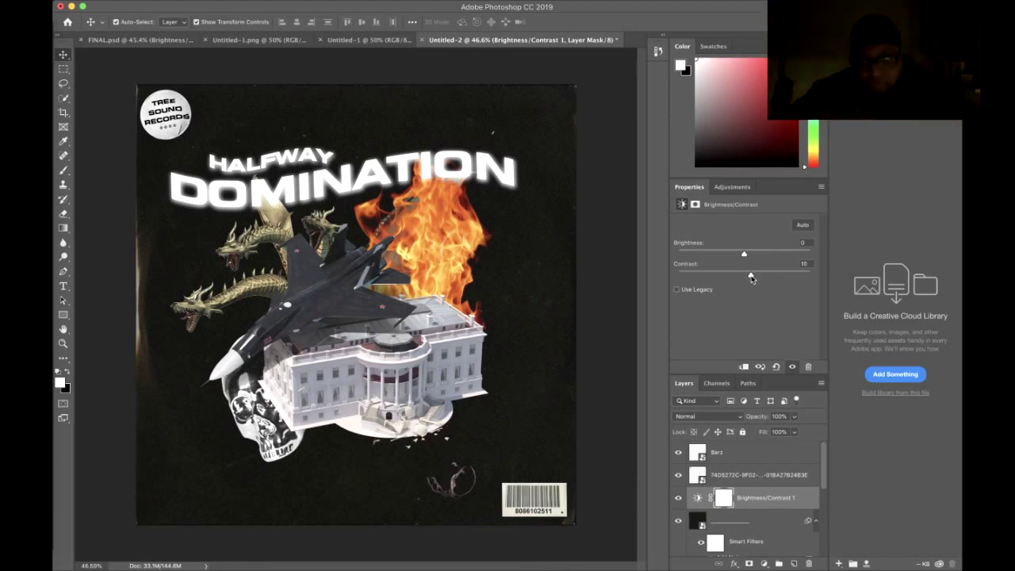
left_click_drag(752, 279, 753, 278)
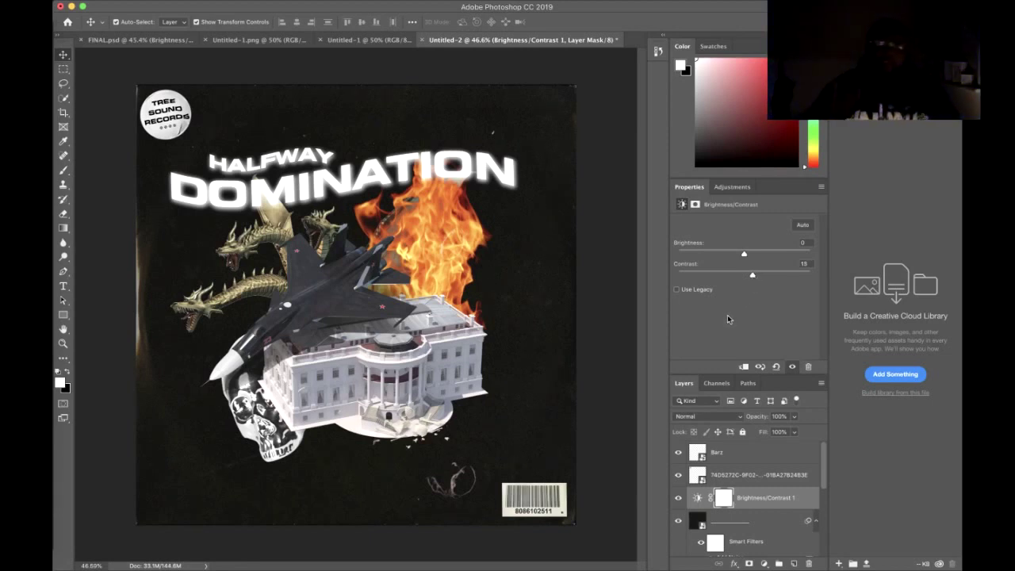
left_click_drag(753, 274, 750, 274)
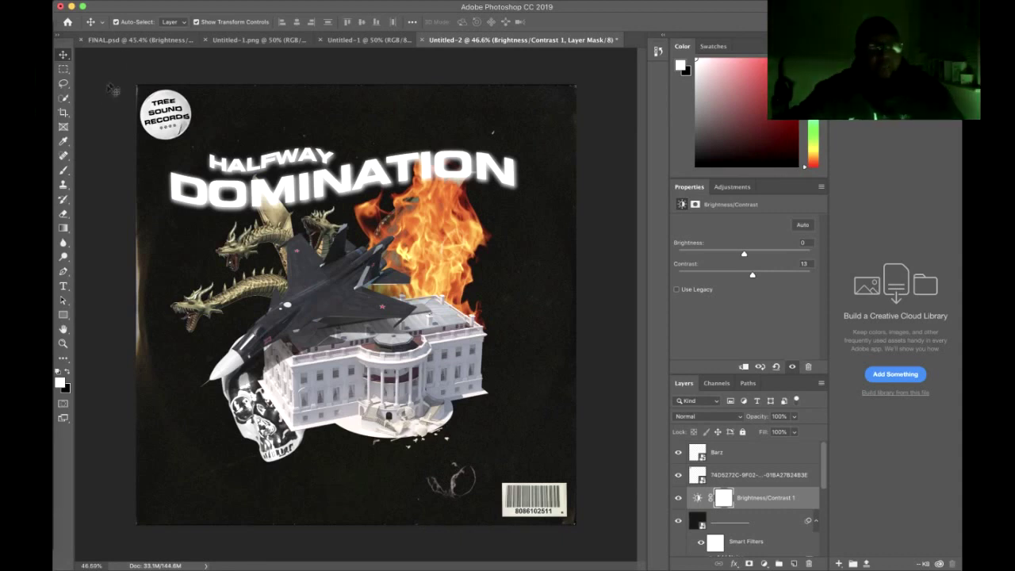
left_click(130, 2)
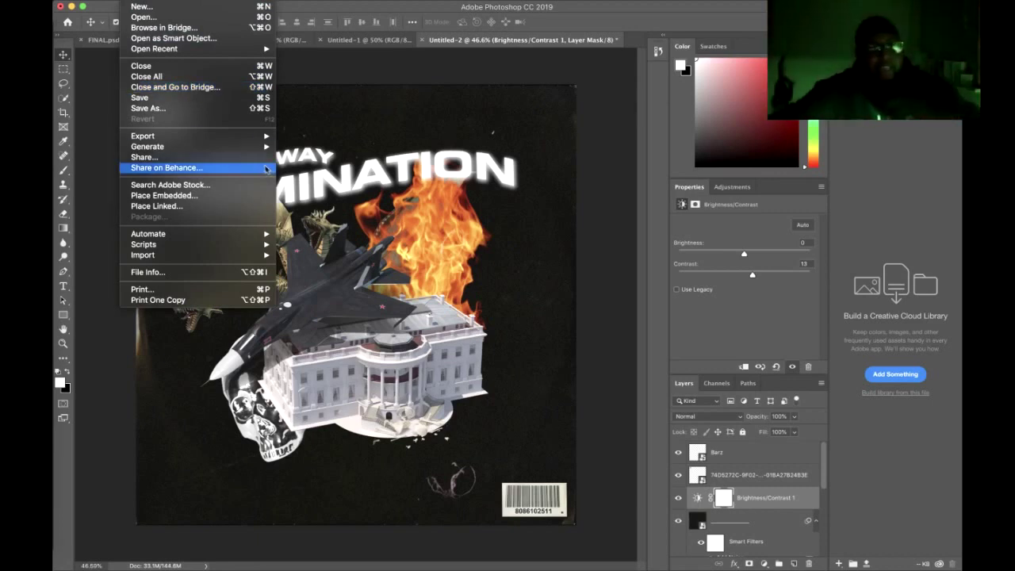
left_click(243, 108)
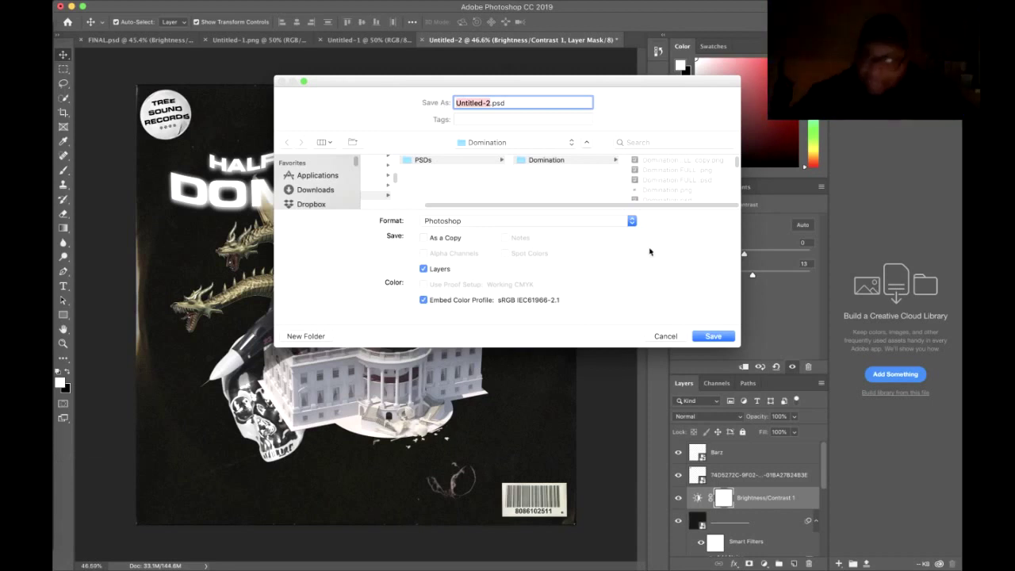
left_click(673, 338)
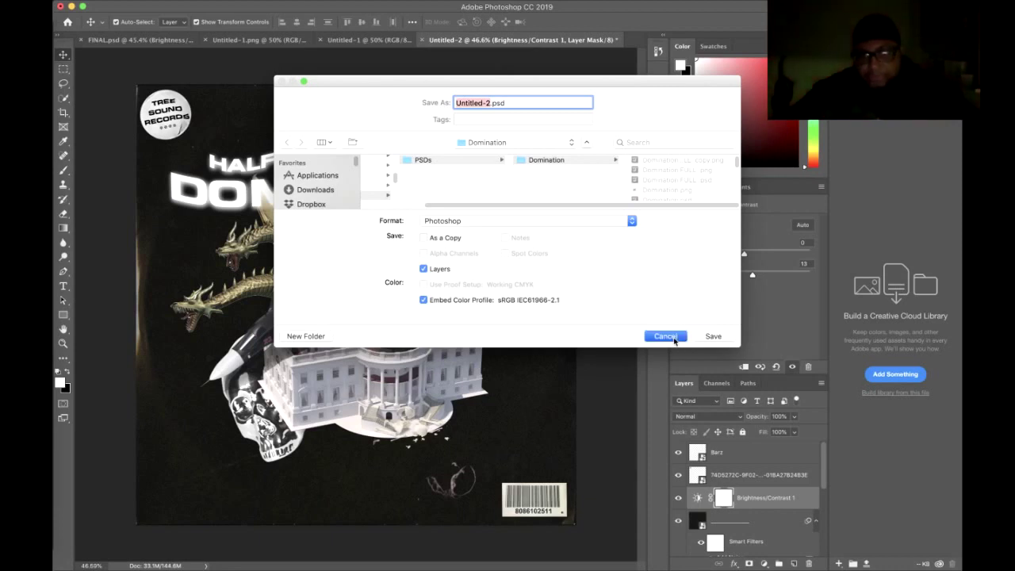